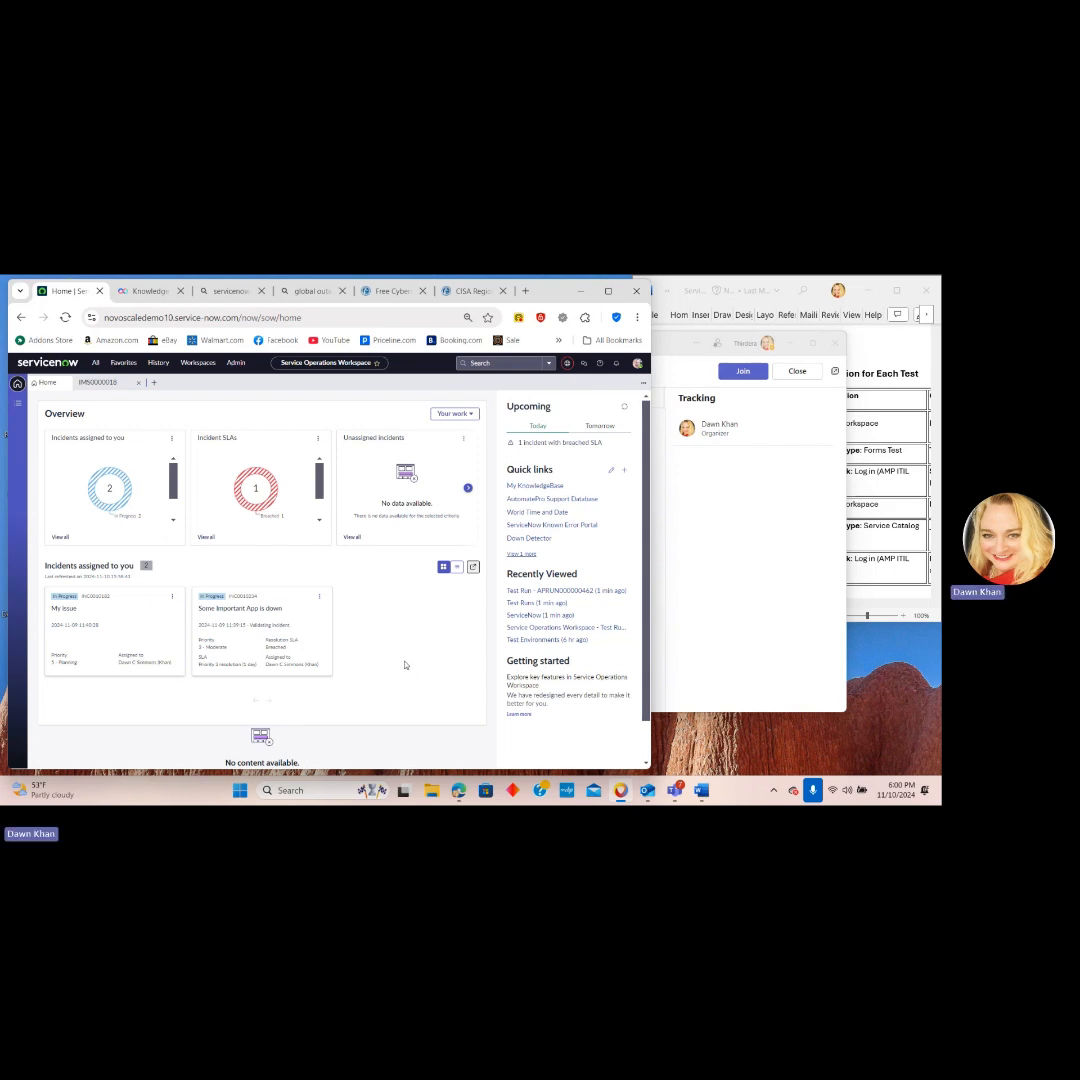
Start a new interaction from the workspace lists with the short description "Issue Impact How Urgent".
left_click(17, 402)
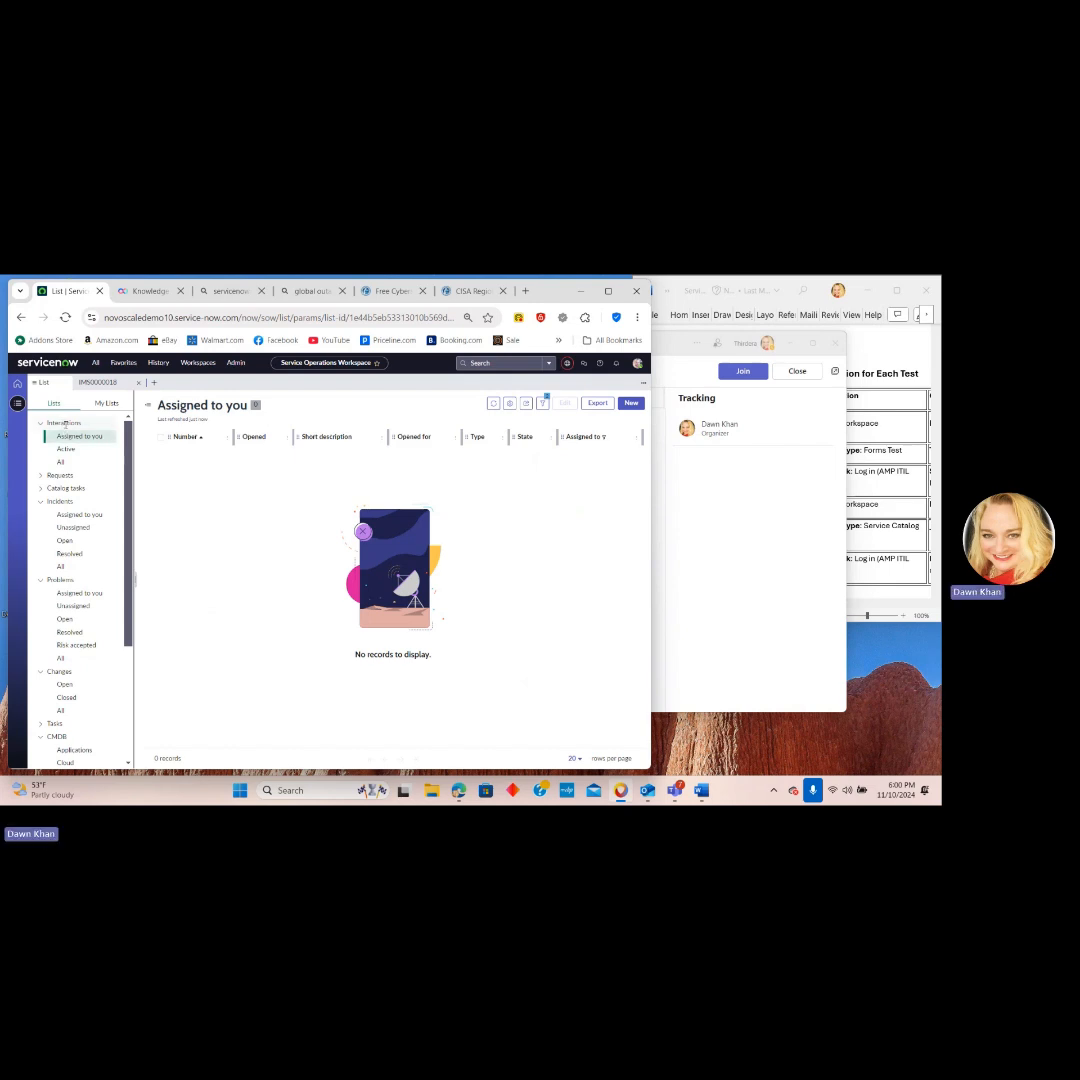
left_click(631, 403)
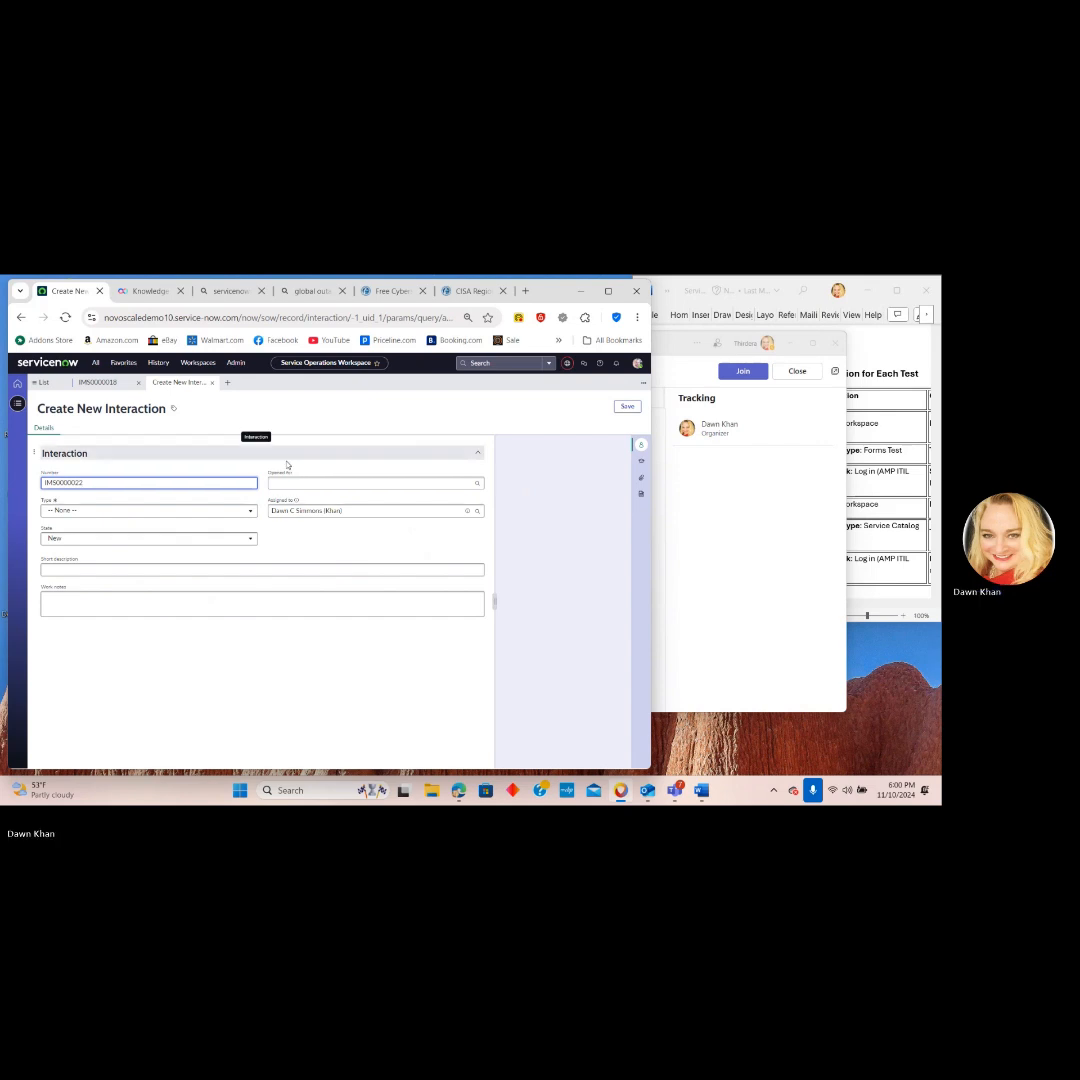
left_click(93, 570)
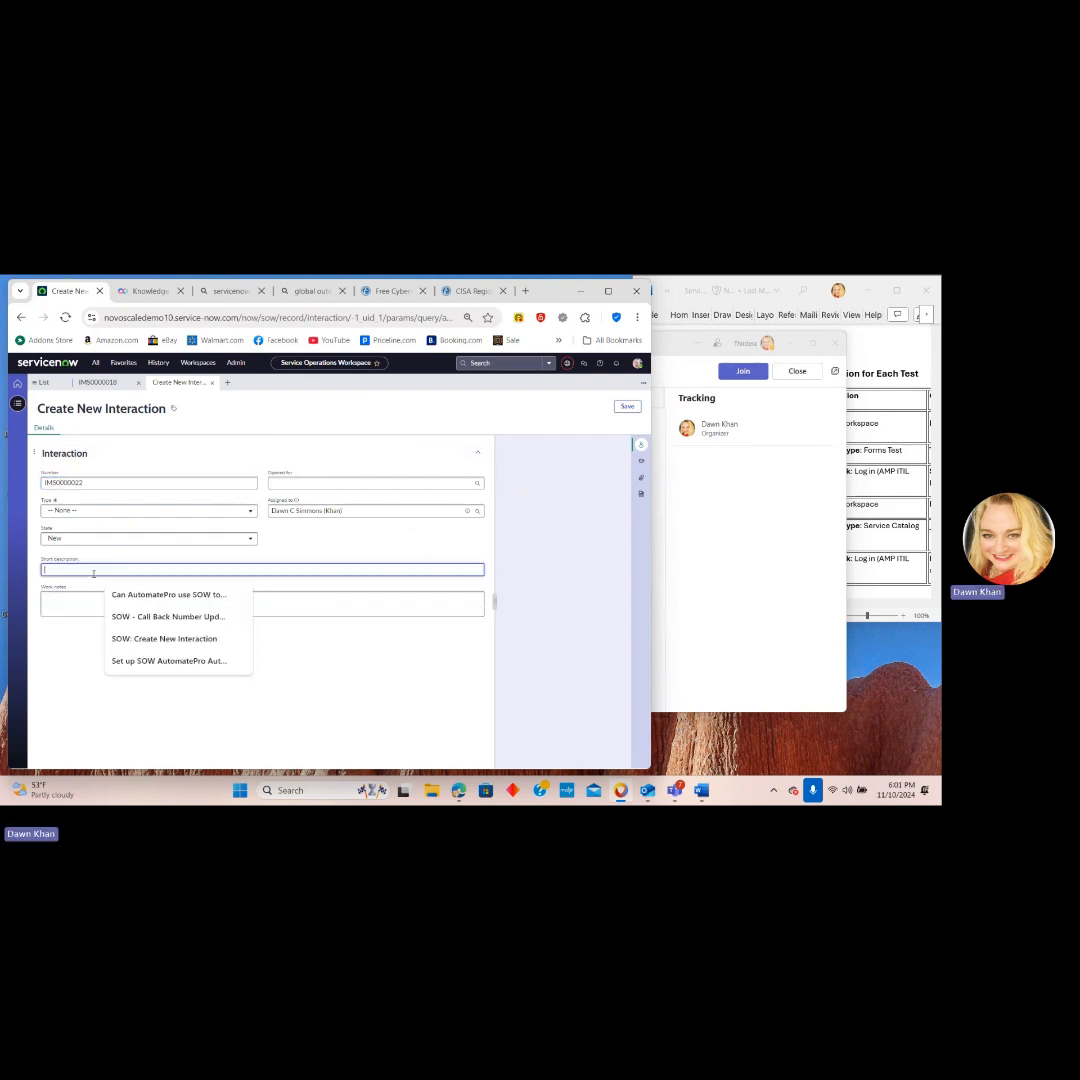
type("Issue Impact How Urgent")
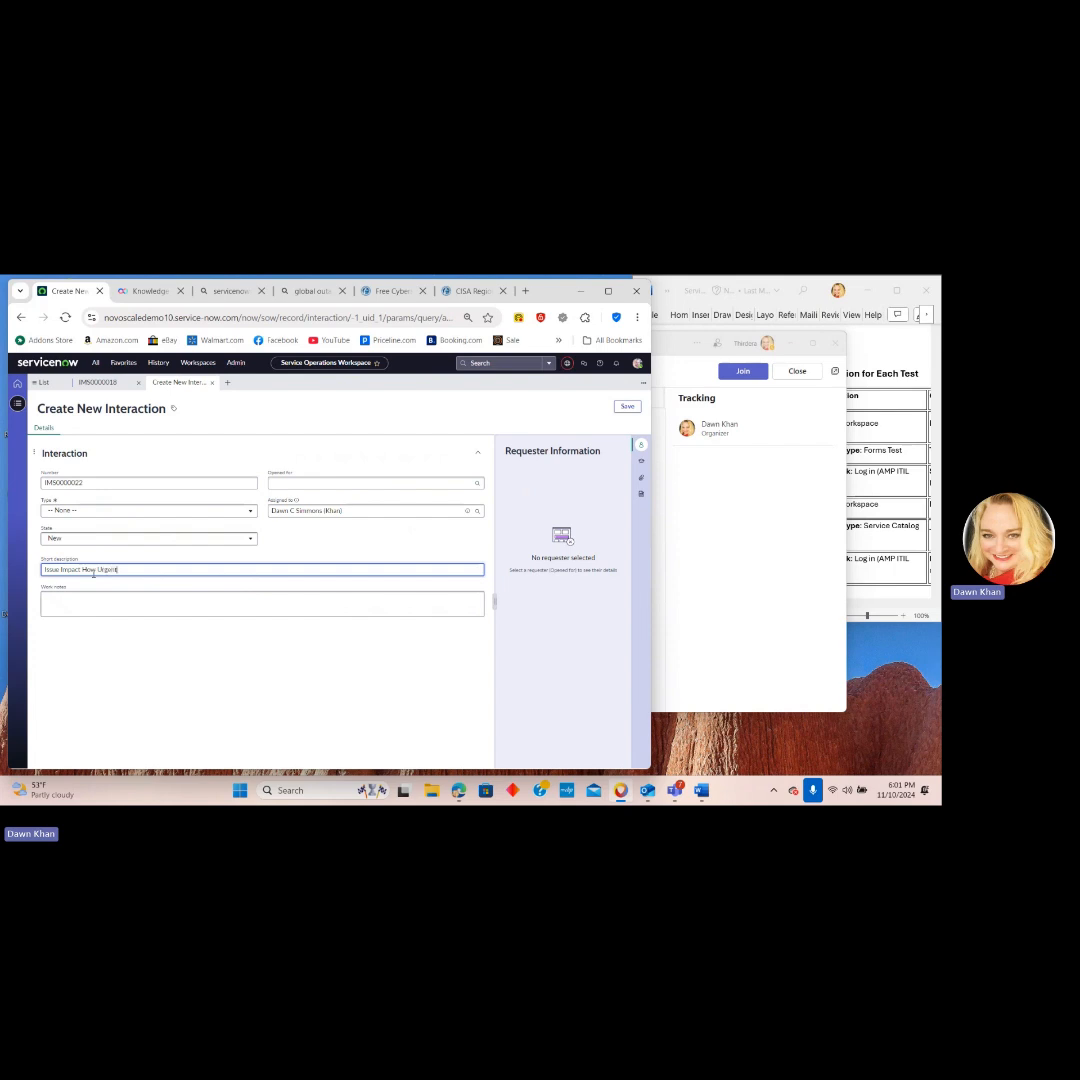
Look up the requester by name and set them as the person the interaction is opened for.
left_click(286, 482)
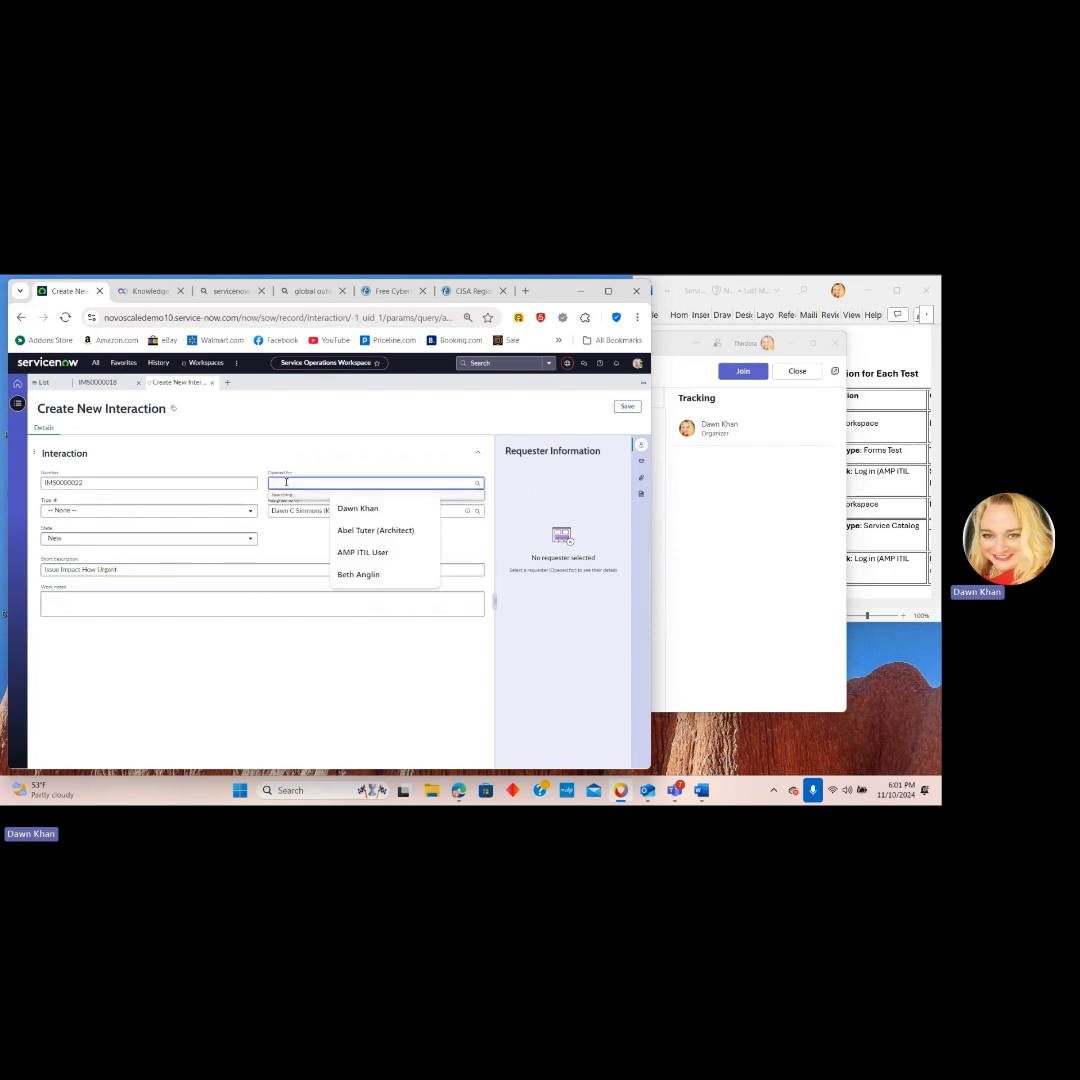
type("Pam")
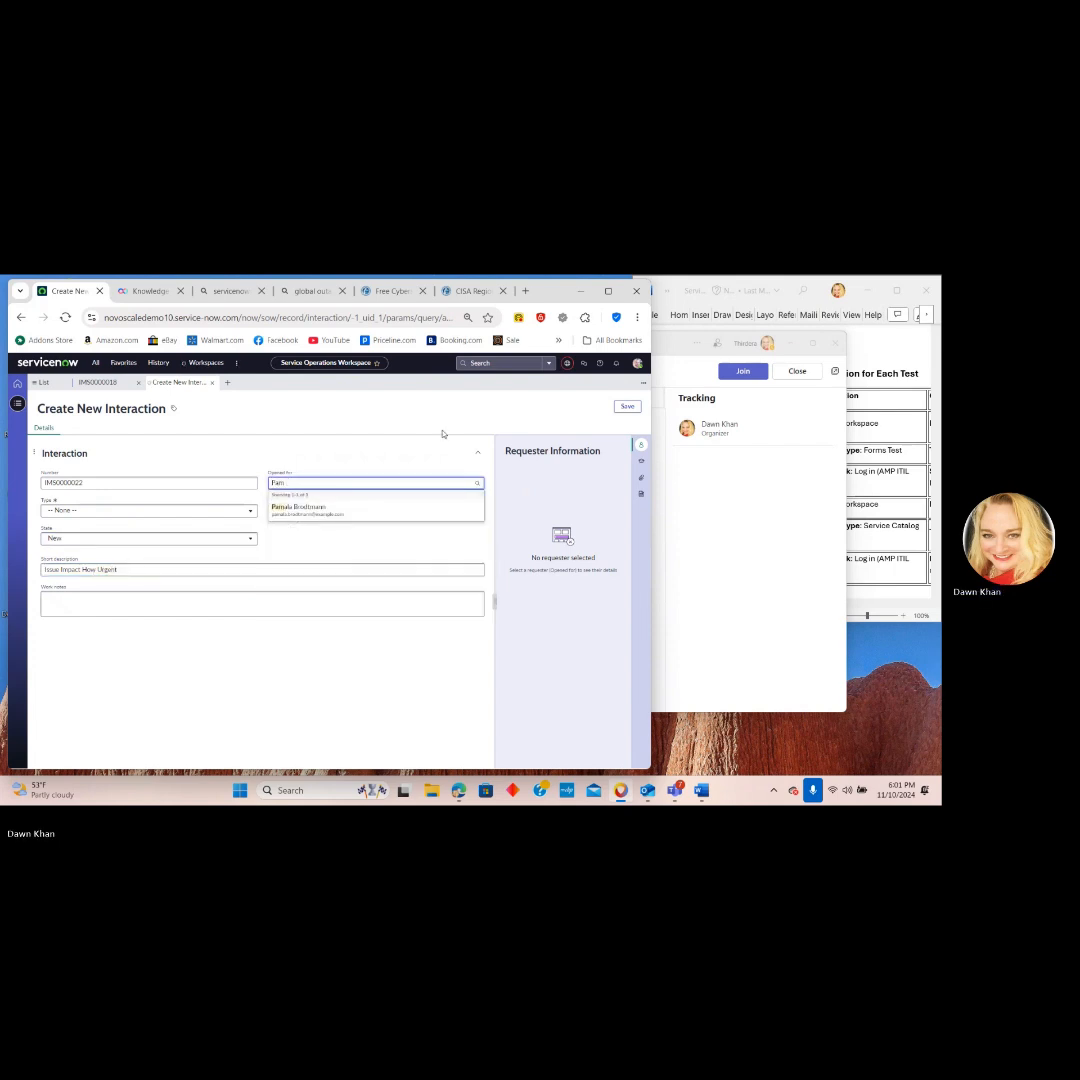
left_click(320, 504)
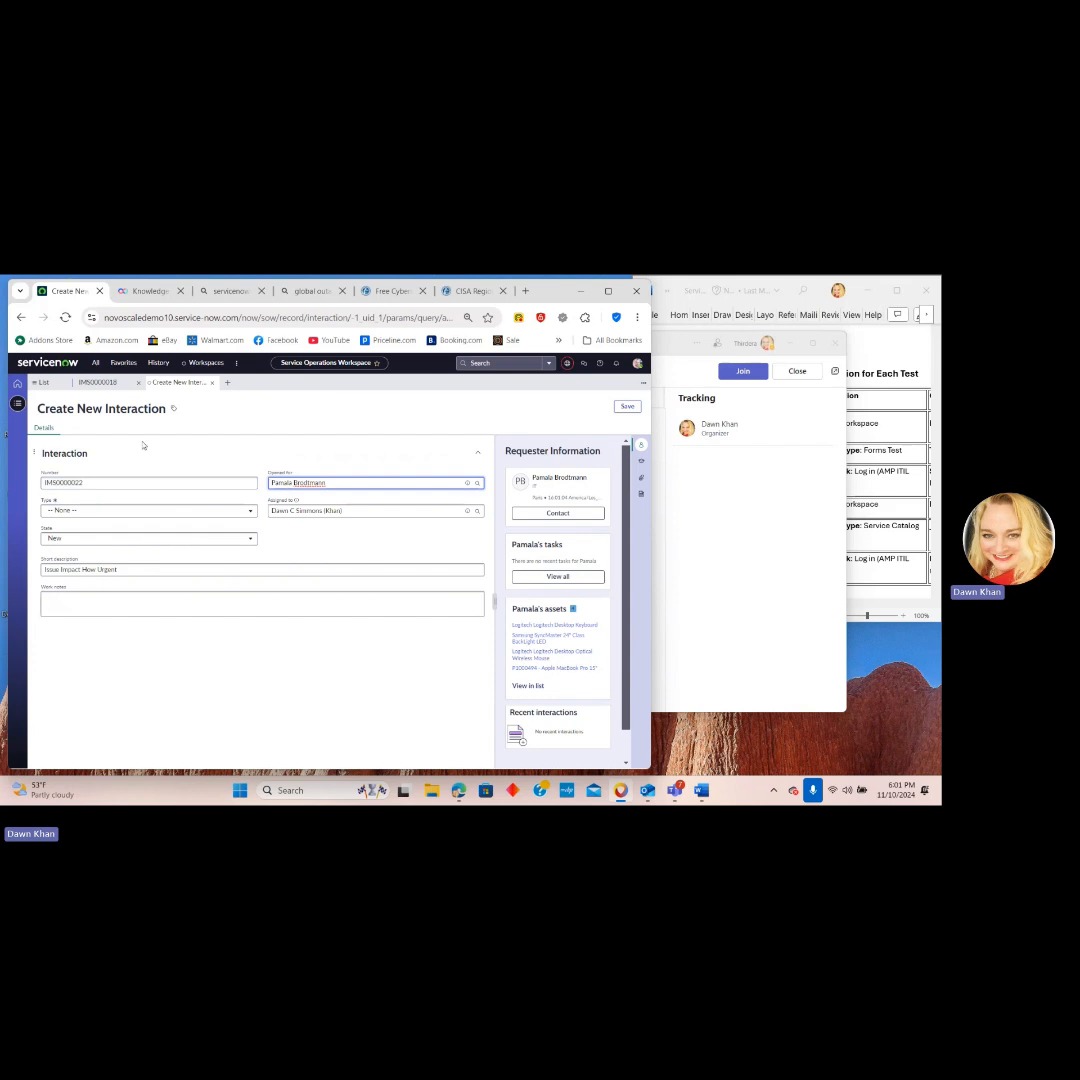
Enter the work notes "Was working on" and, on a new line, "Is this impacting patient care?".
left_click(92, 602)
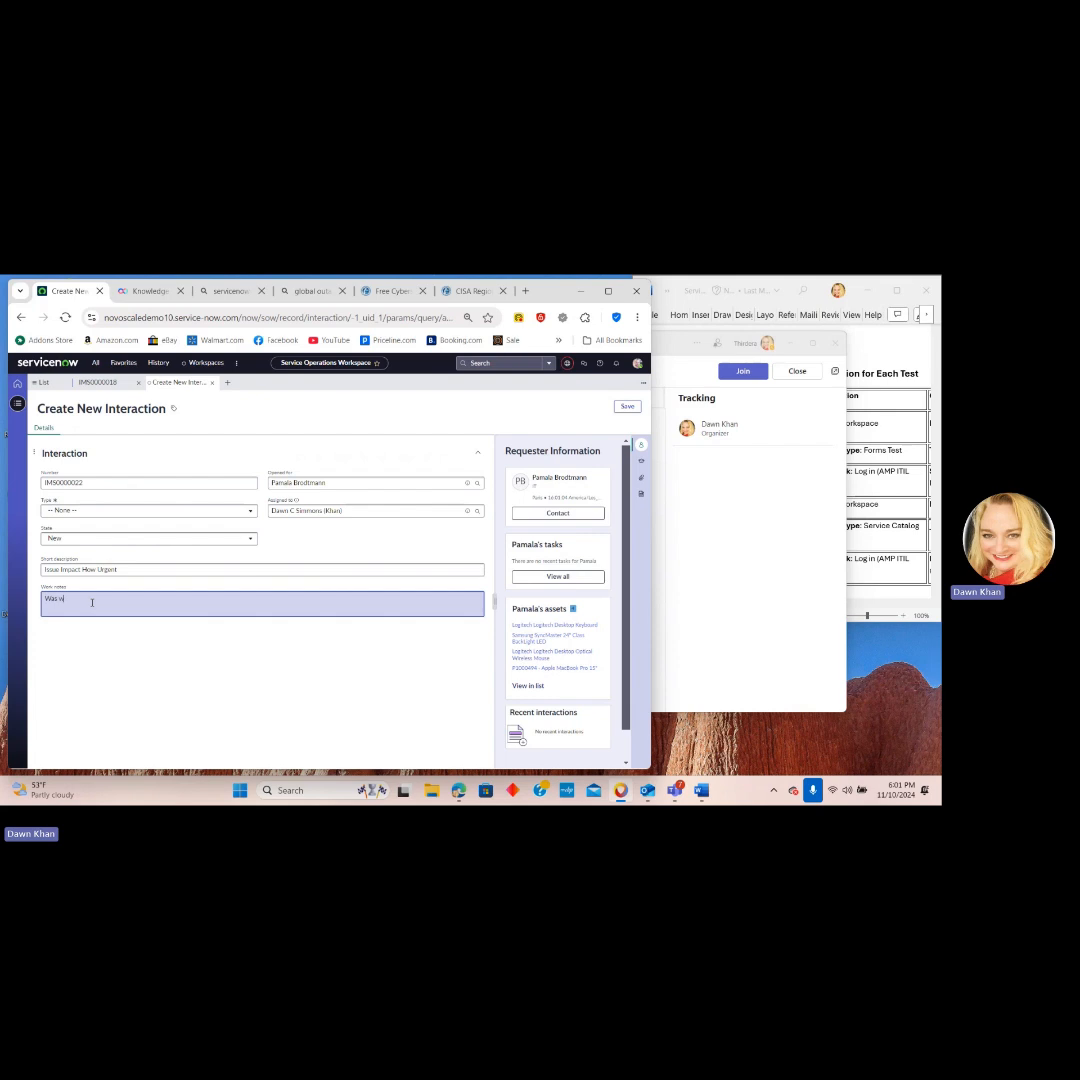
type("Was working")
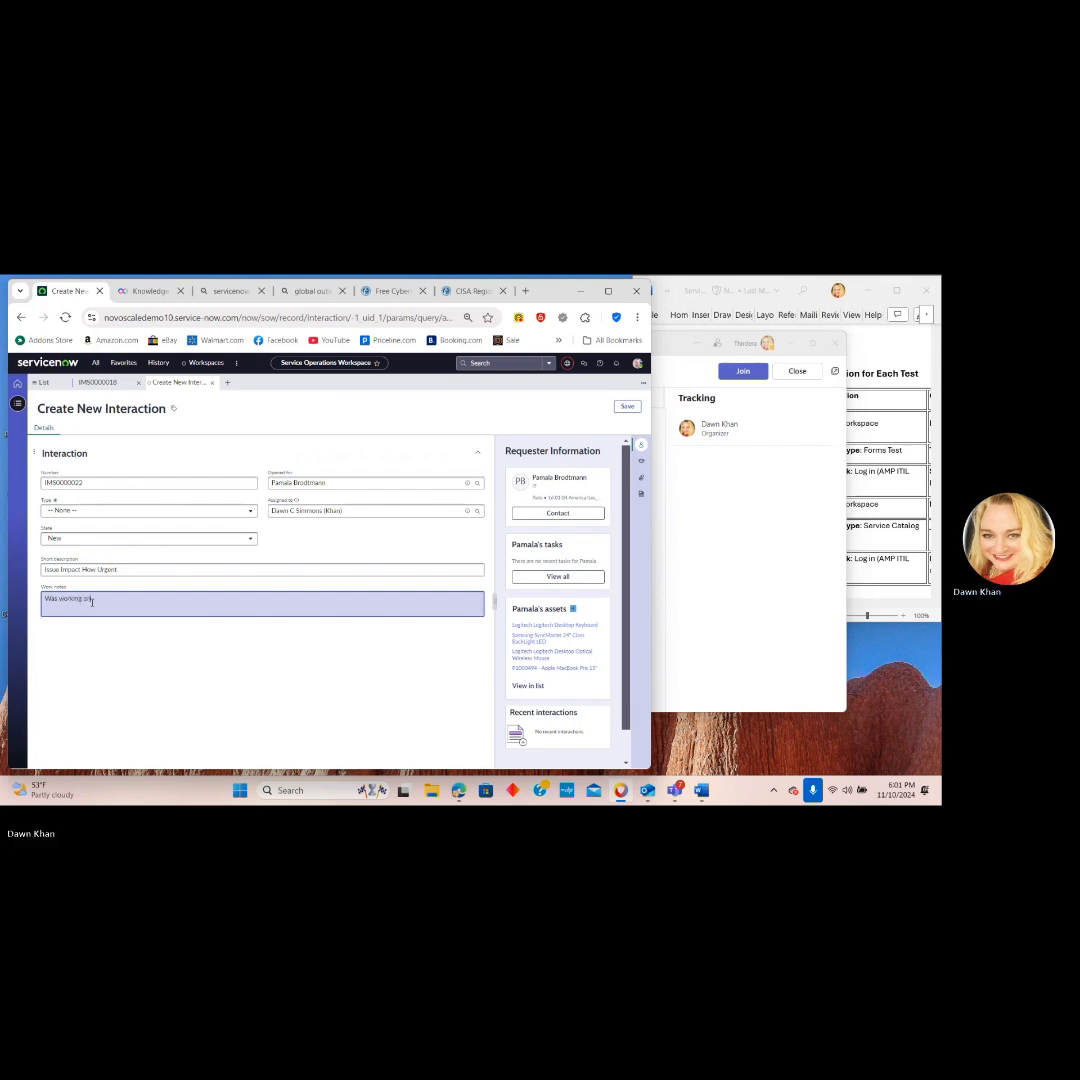
type(" on")
key("Return")
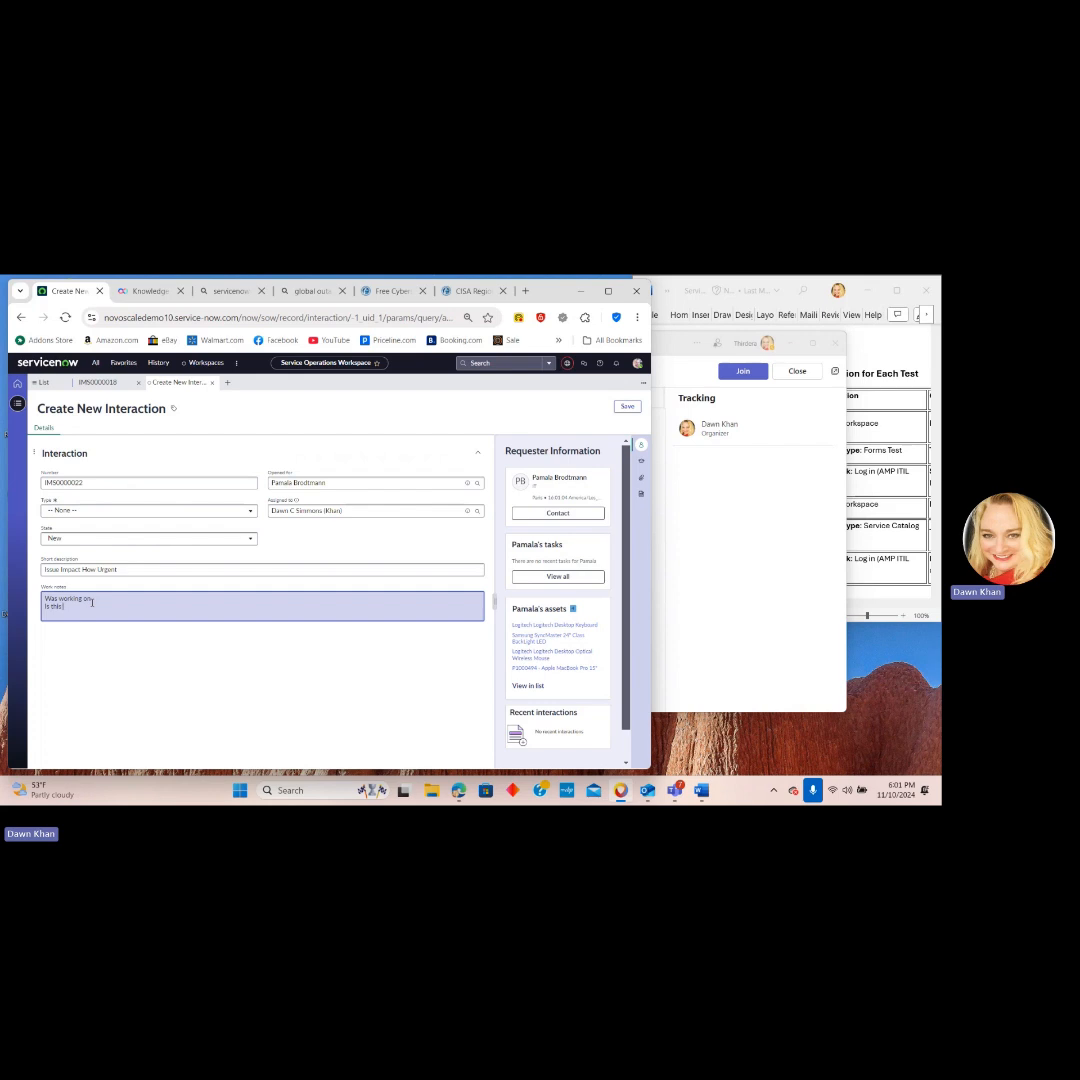
type("impacting patient")
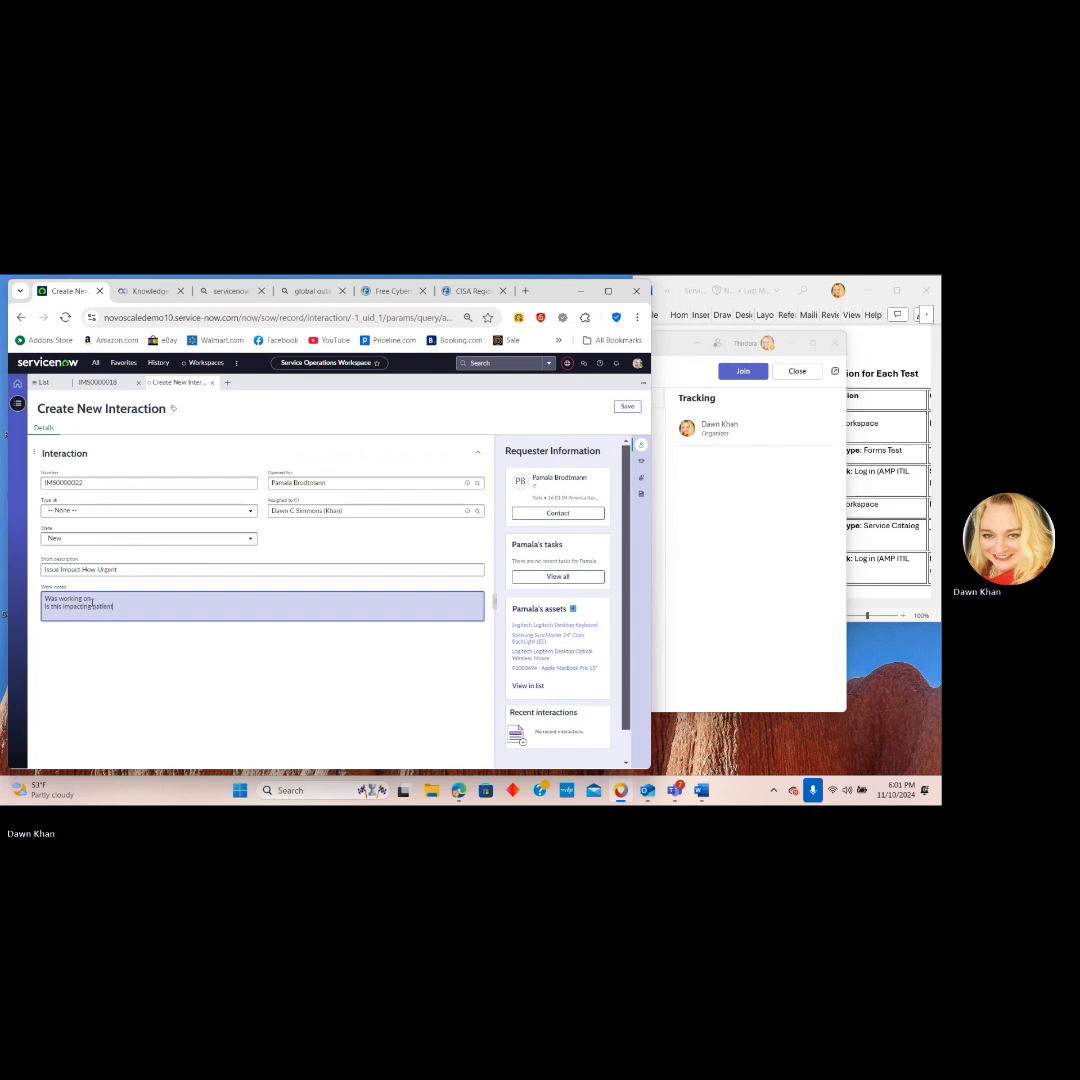
type(" car")
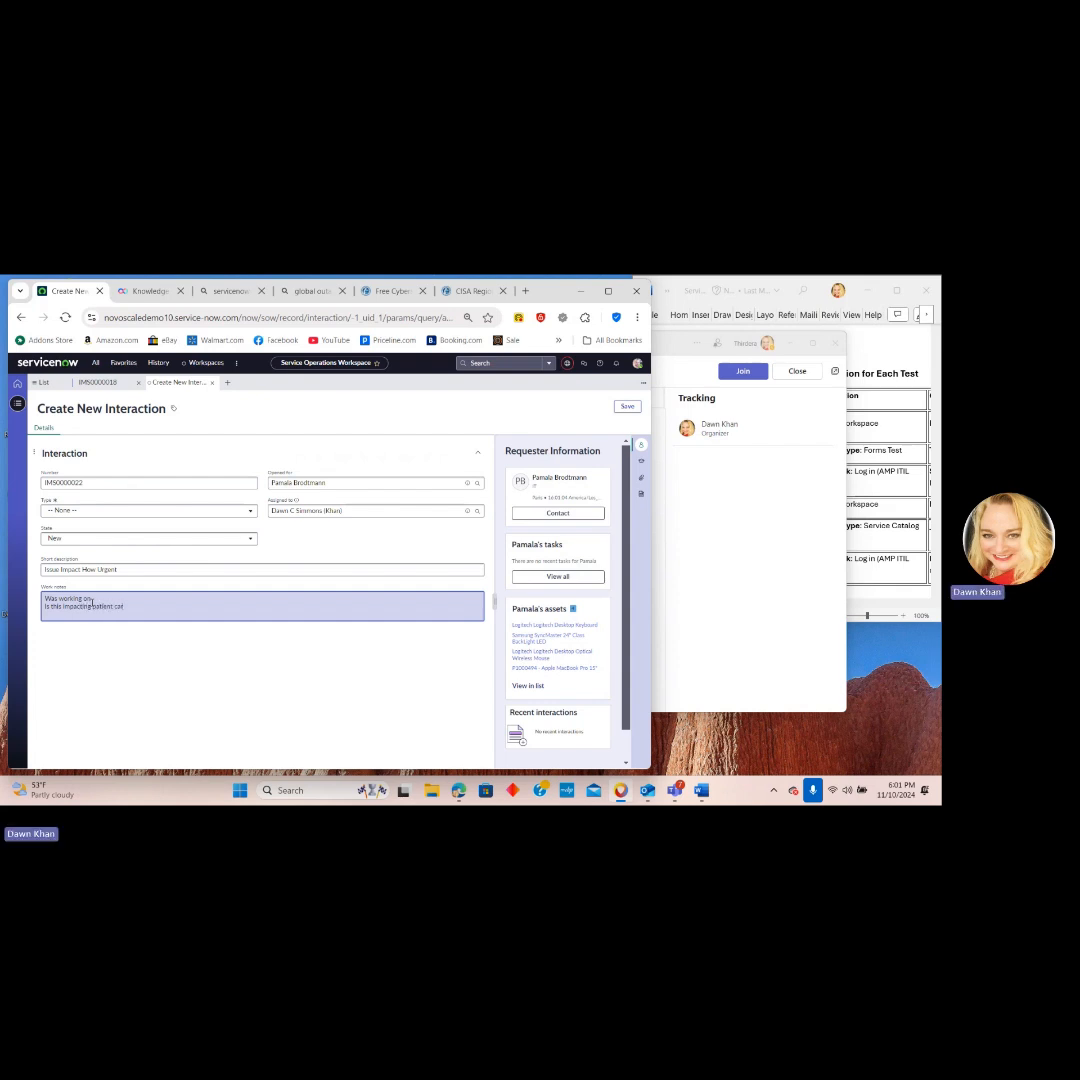
type("e")
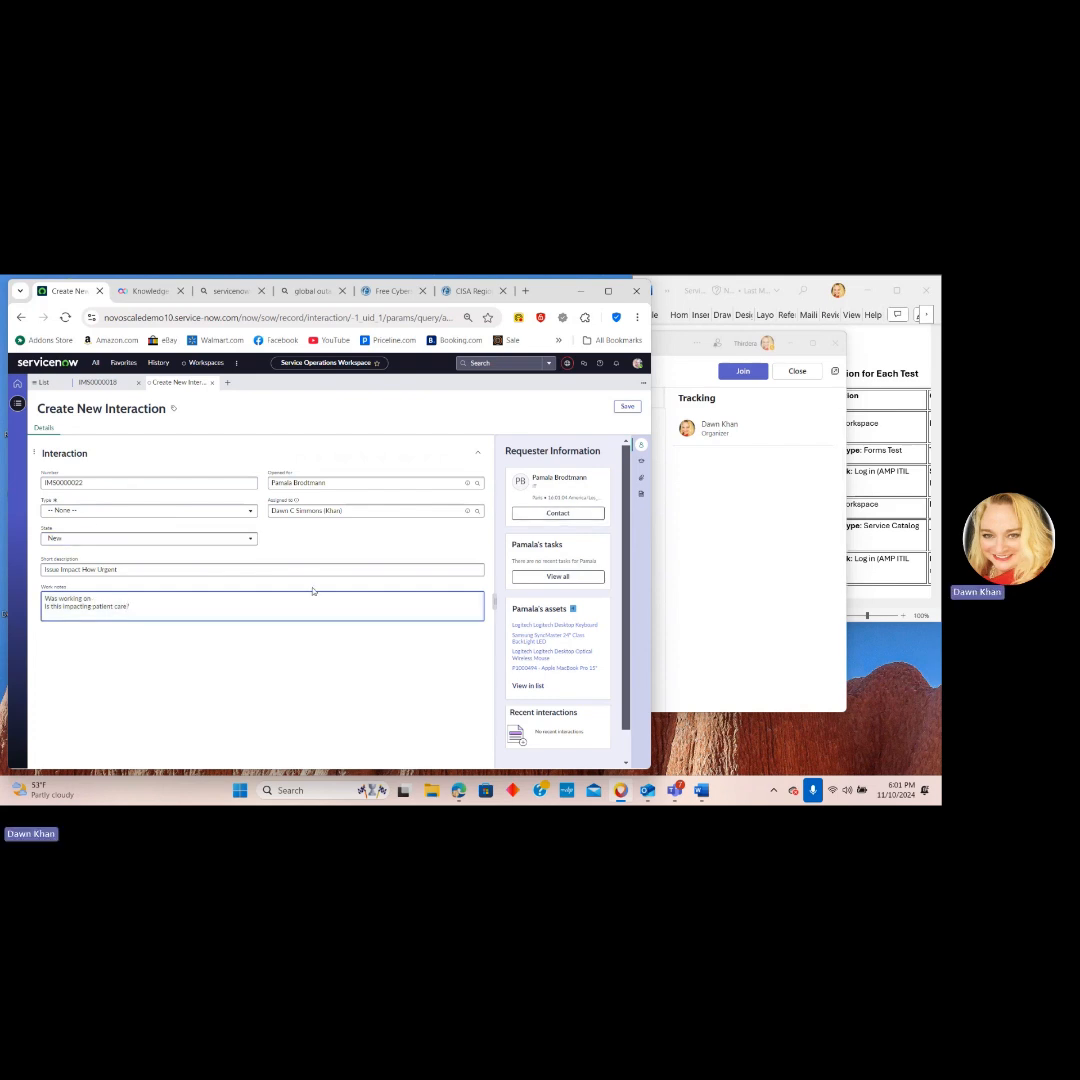
type("?")
Set the interaction type to Phone, keep the state as New, and save the interaction.
left_click(148, 510)
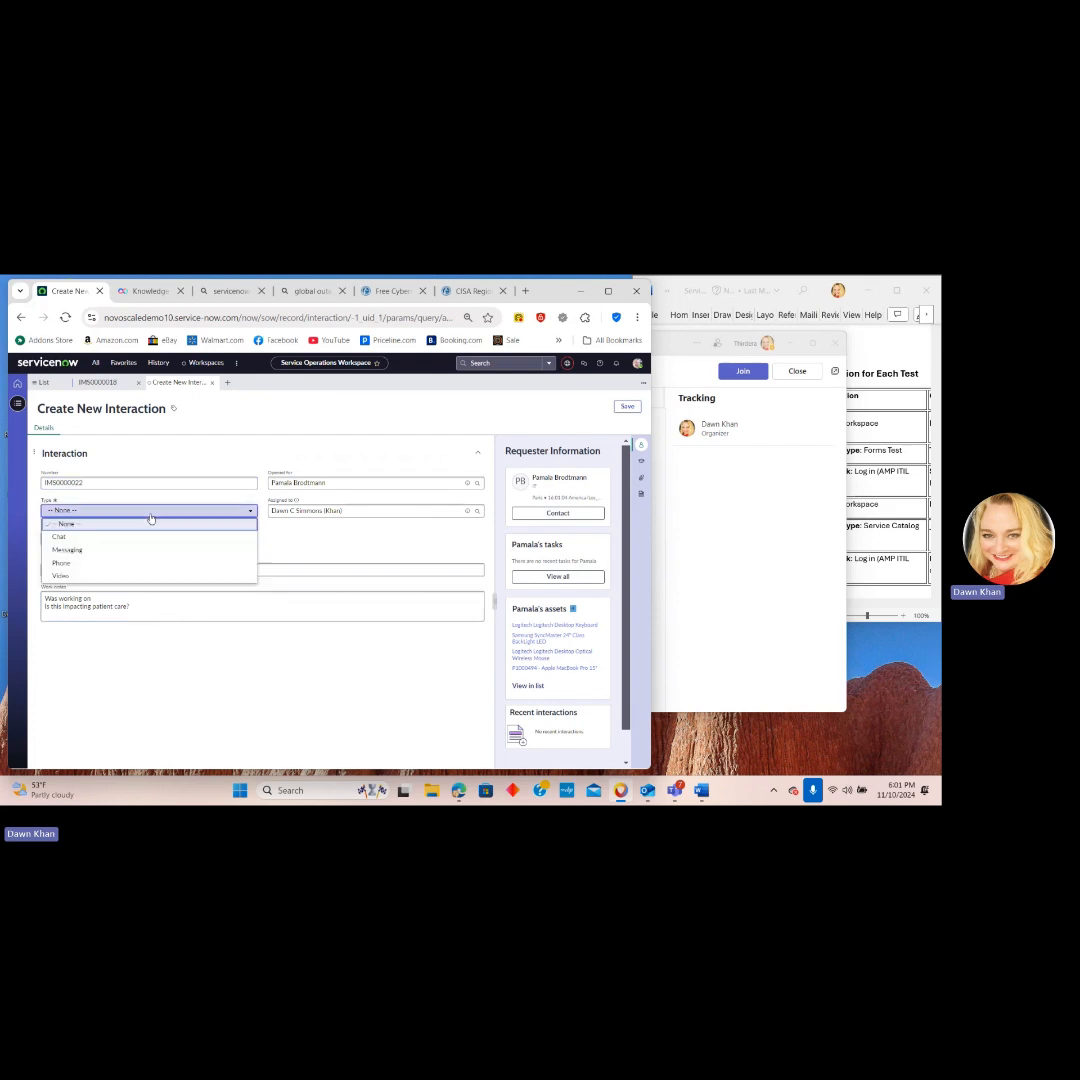
left_click(61, 563)
left_click(90, 539)
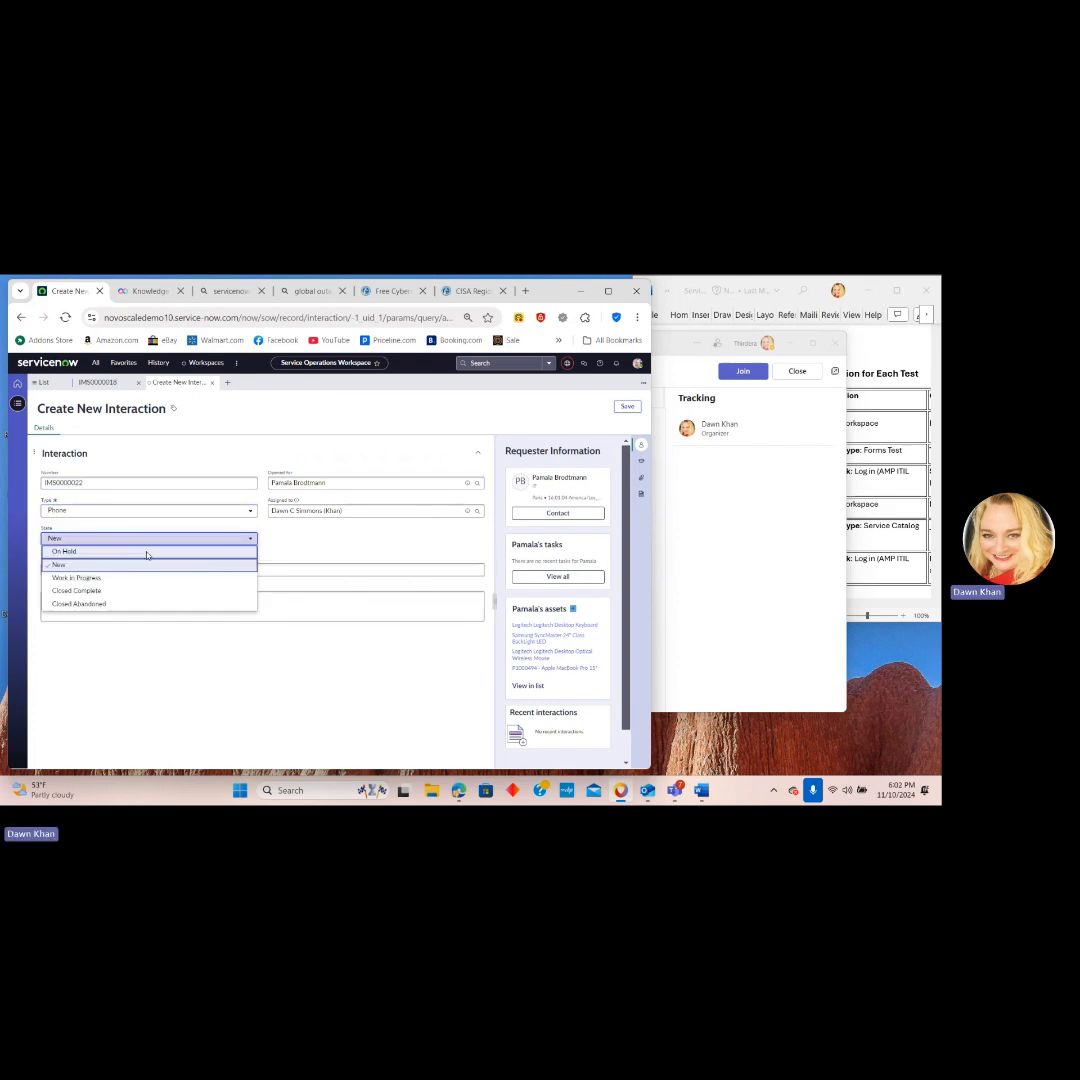
left_click(370, 569)
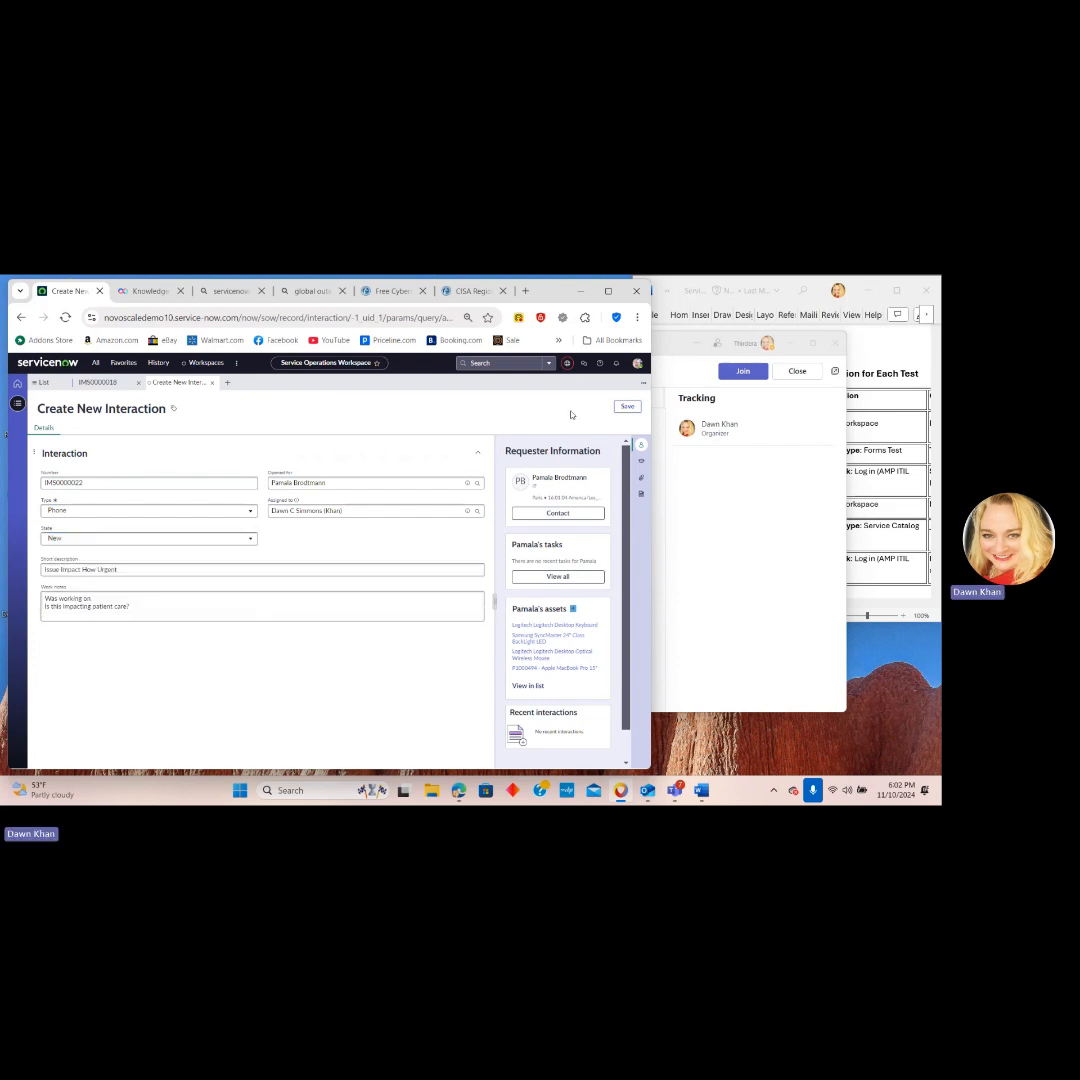
left_click(624, 408)
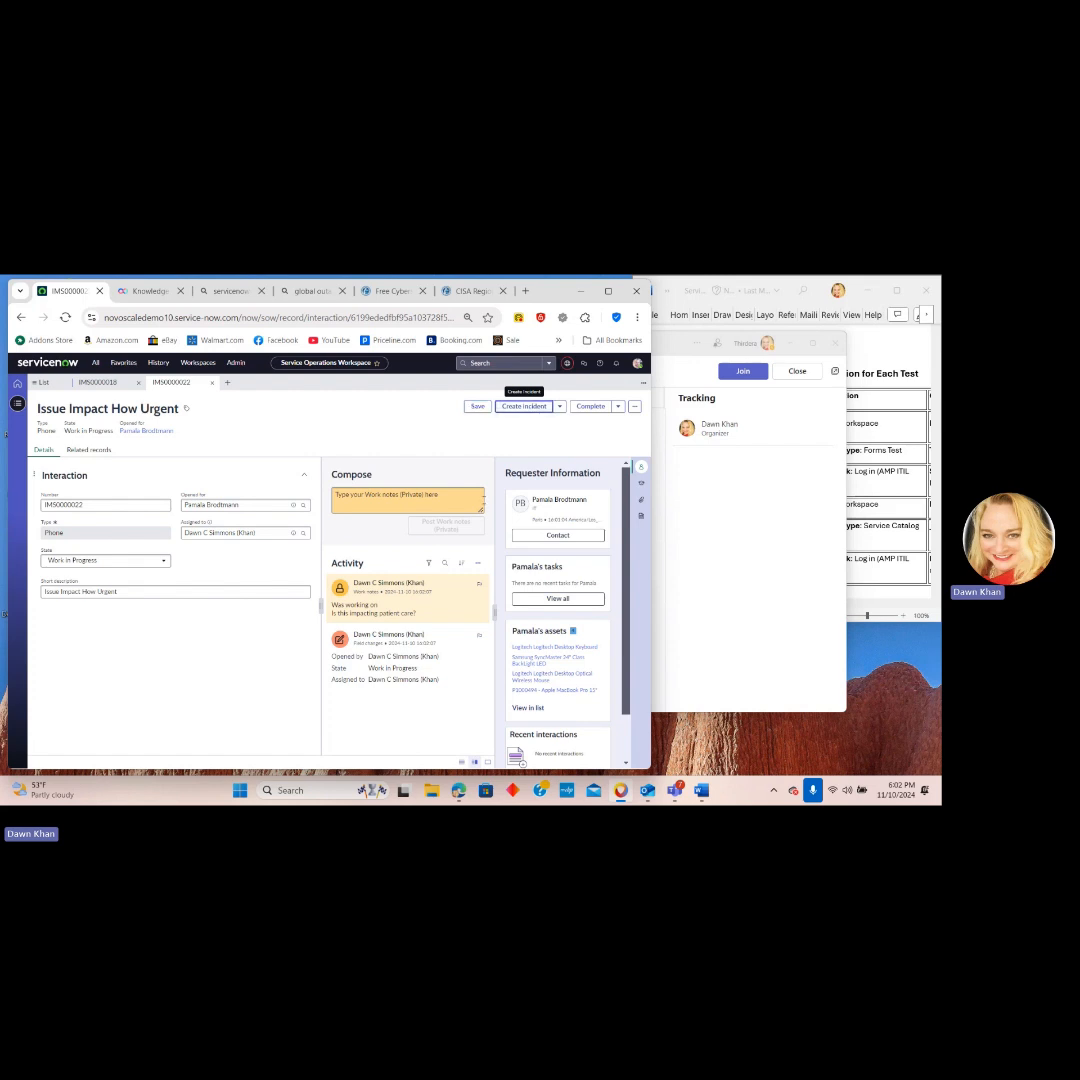
Create an incident from the saved interaction, go to its details including the empty description, and save it.
left_click(530, 407)
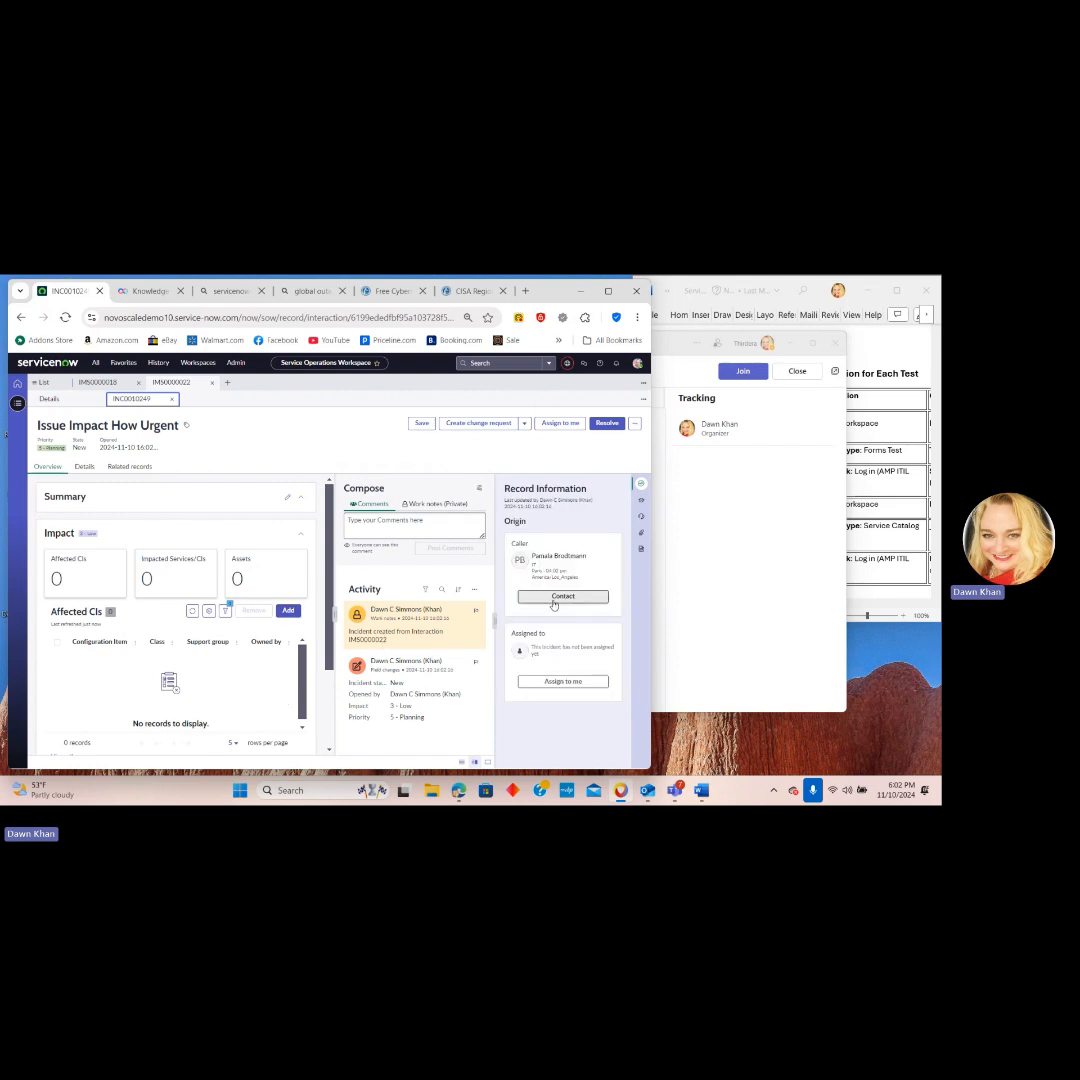
left_click(84, 466)
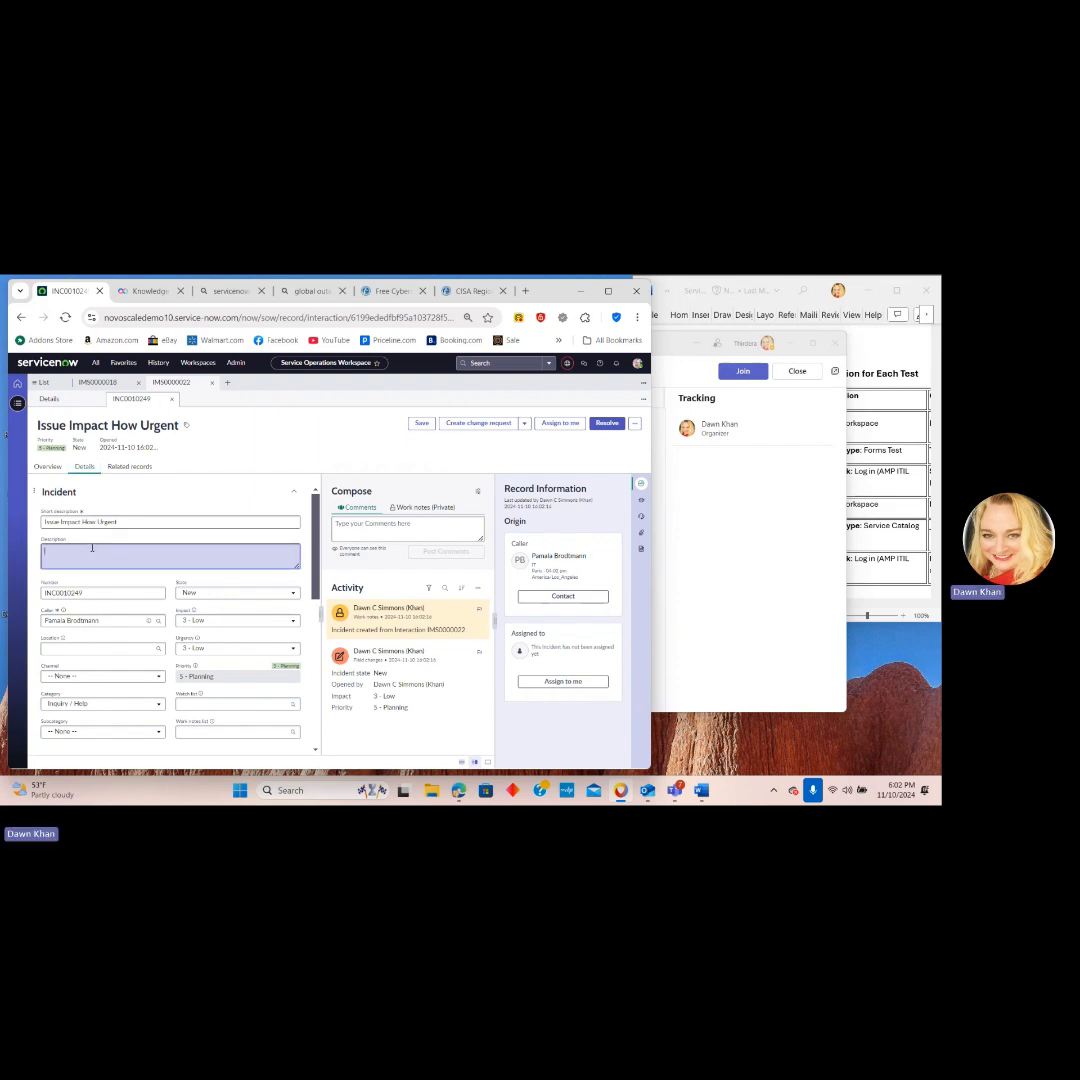
left_click(92, 548)
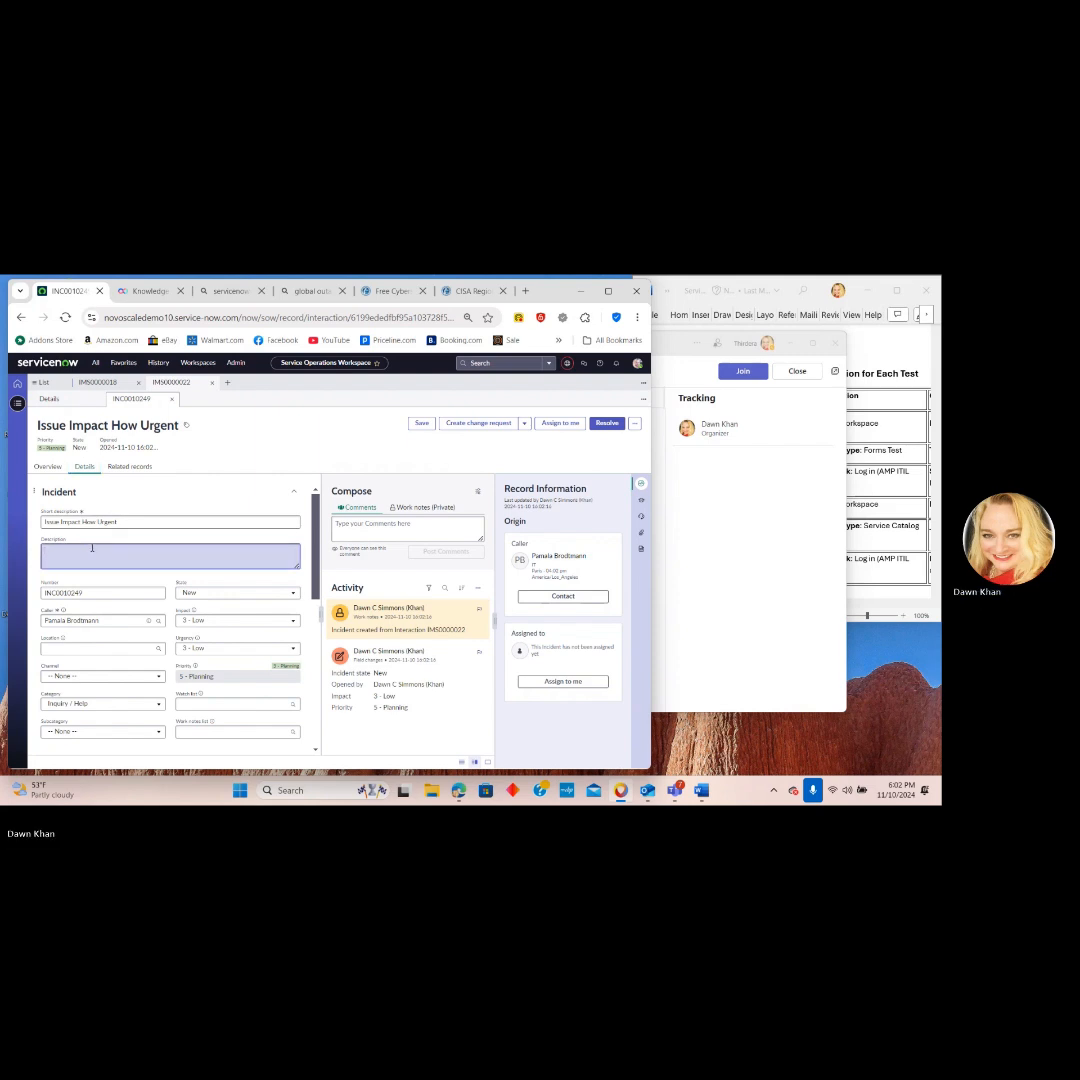
left_click(423, 426)
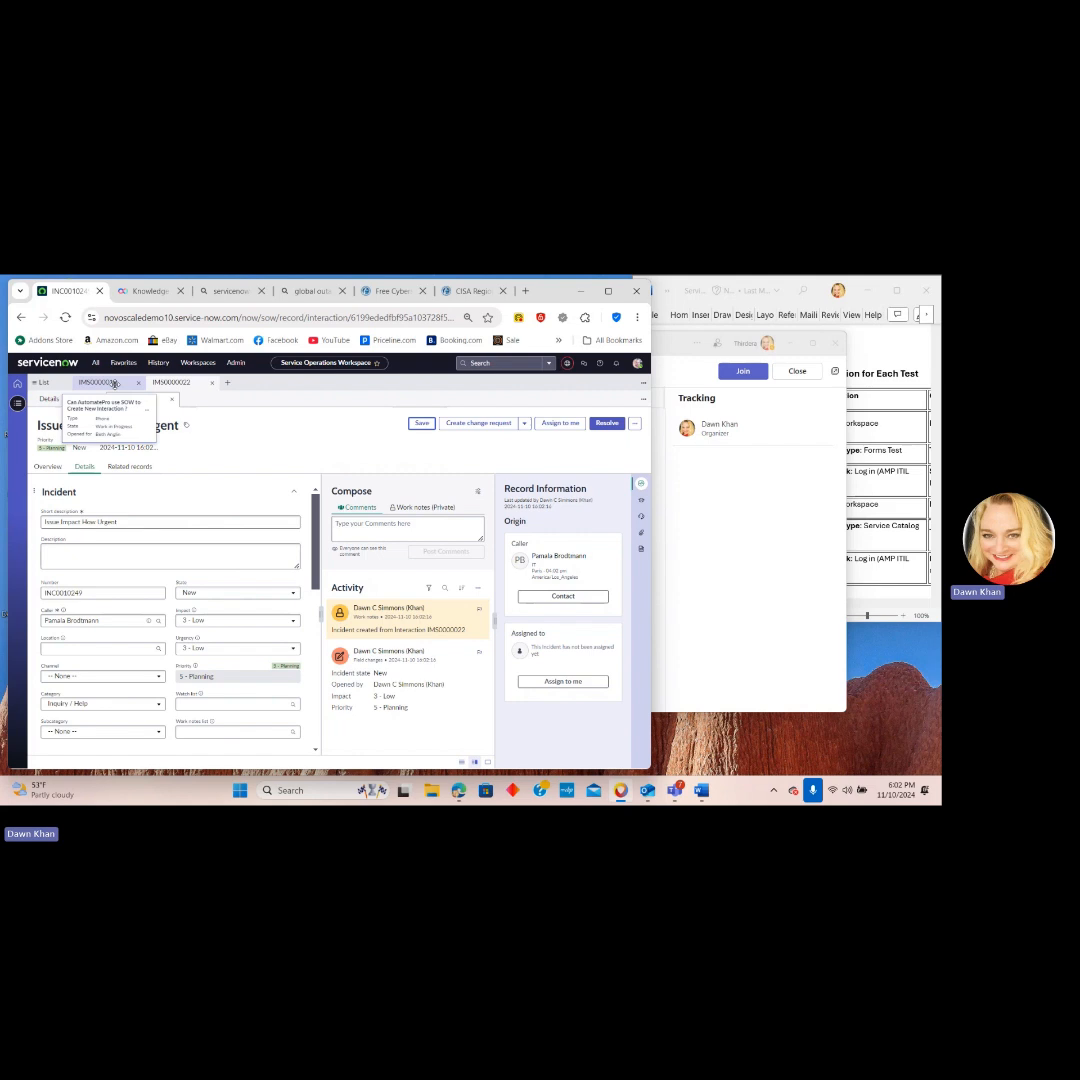
Review the other open AutomatePro interaction and the Assigned to you, Active and All interaction lists.
left_click(114, 384)
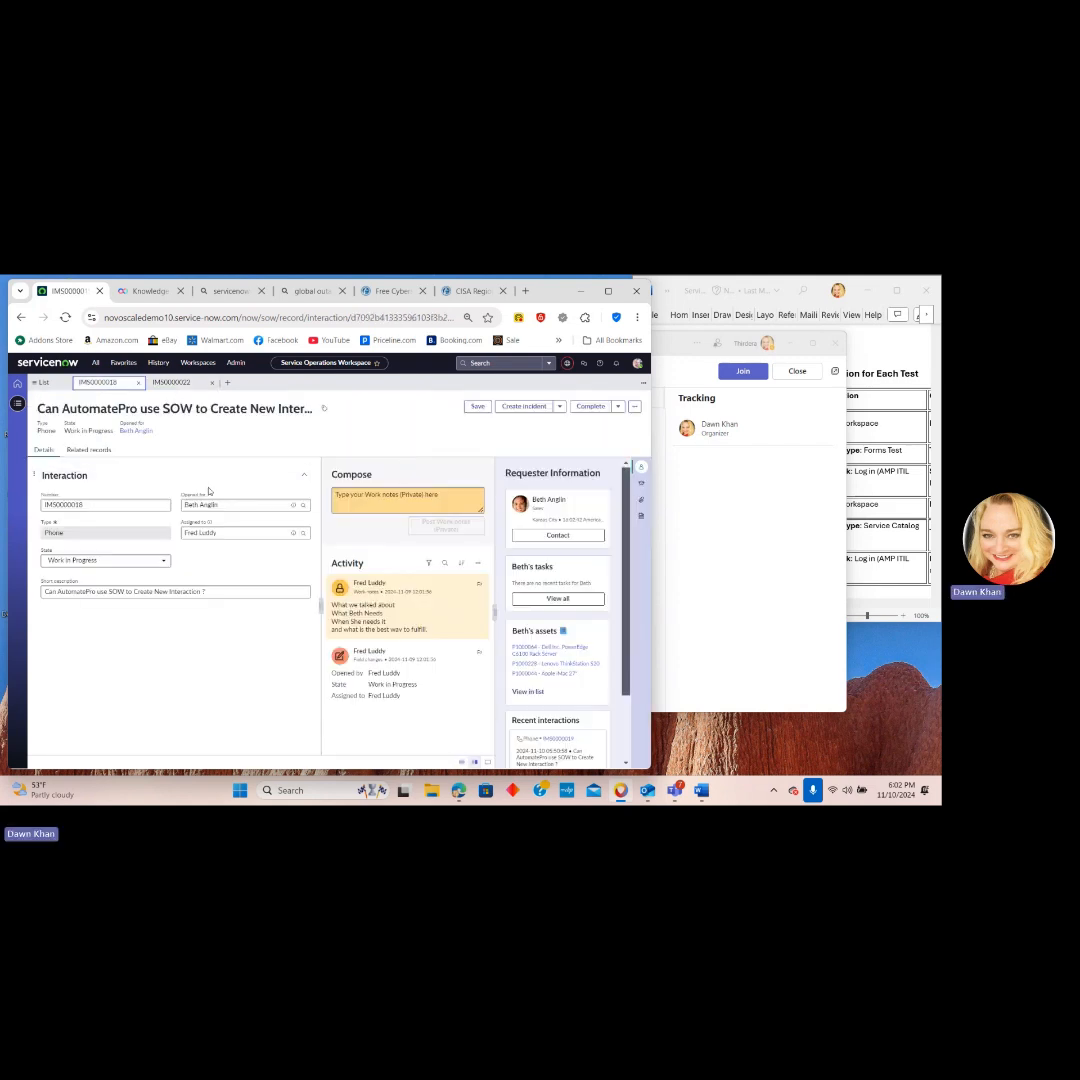
left_click(21, 317)
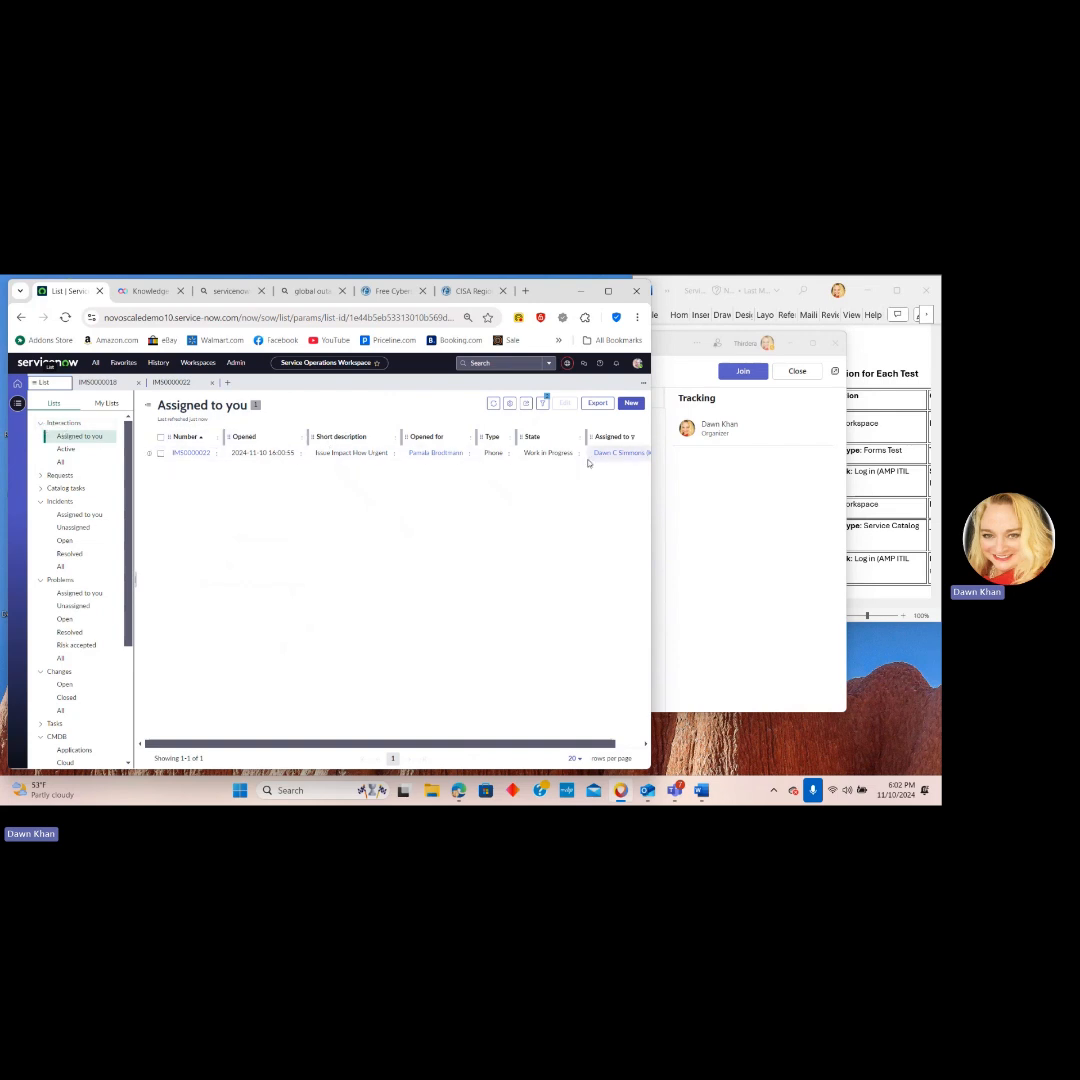
left_click(67, 450)
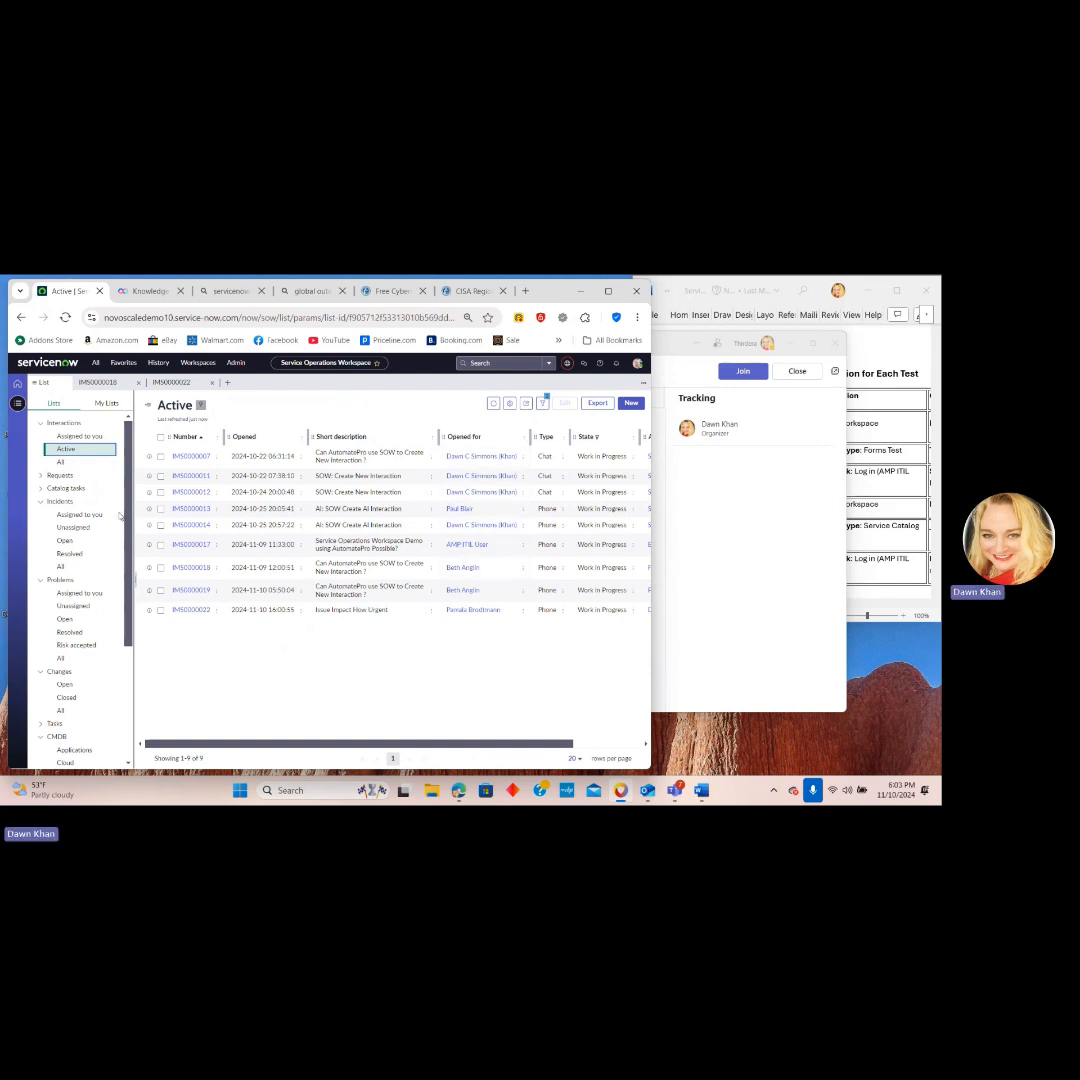
left_click(64, 461)
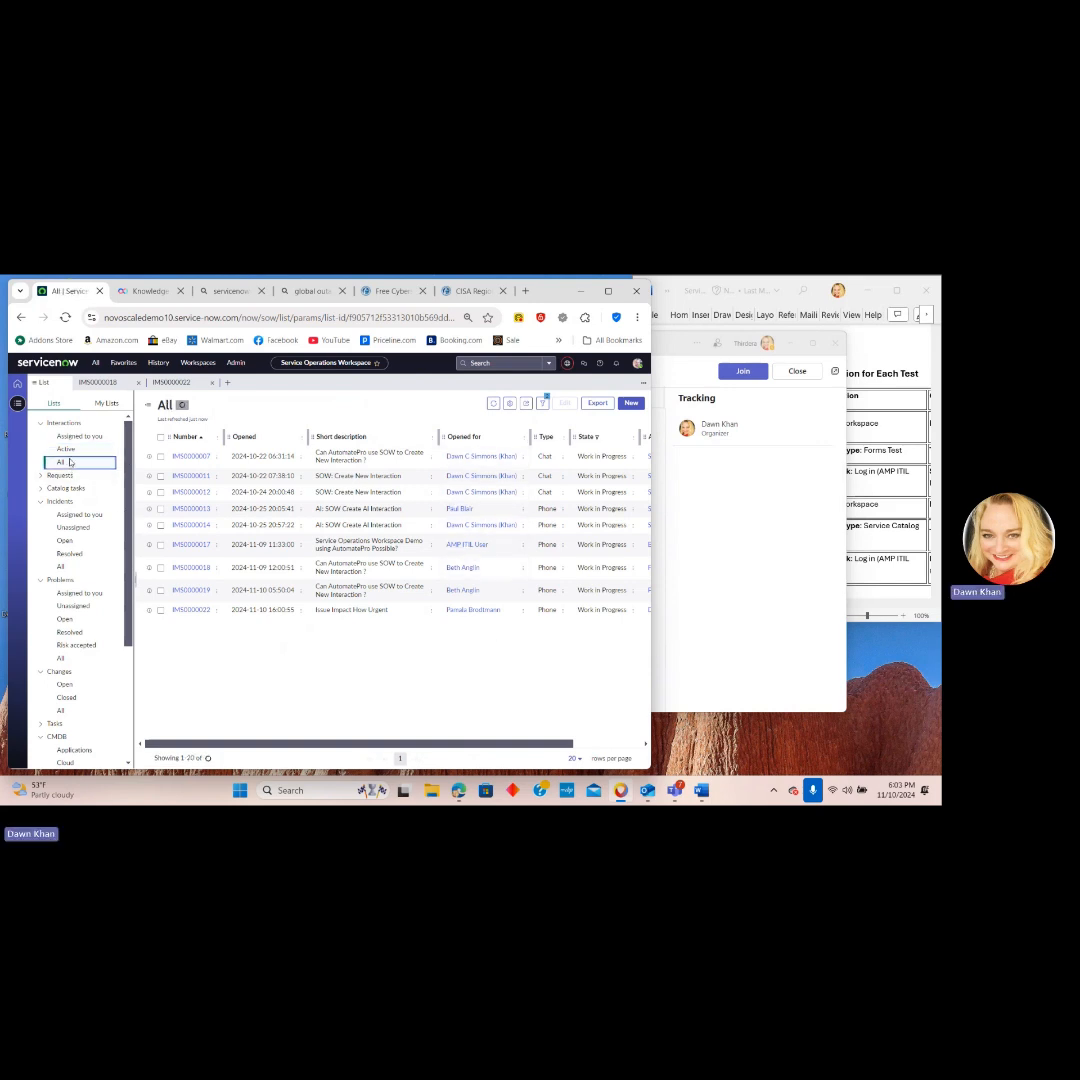
mouse_move(649, 791)
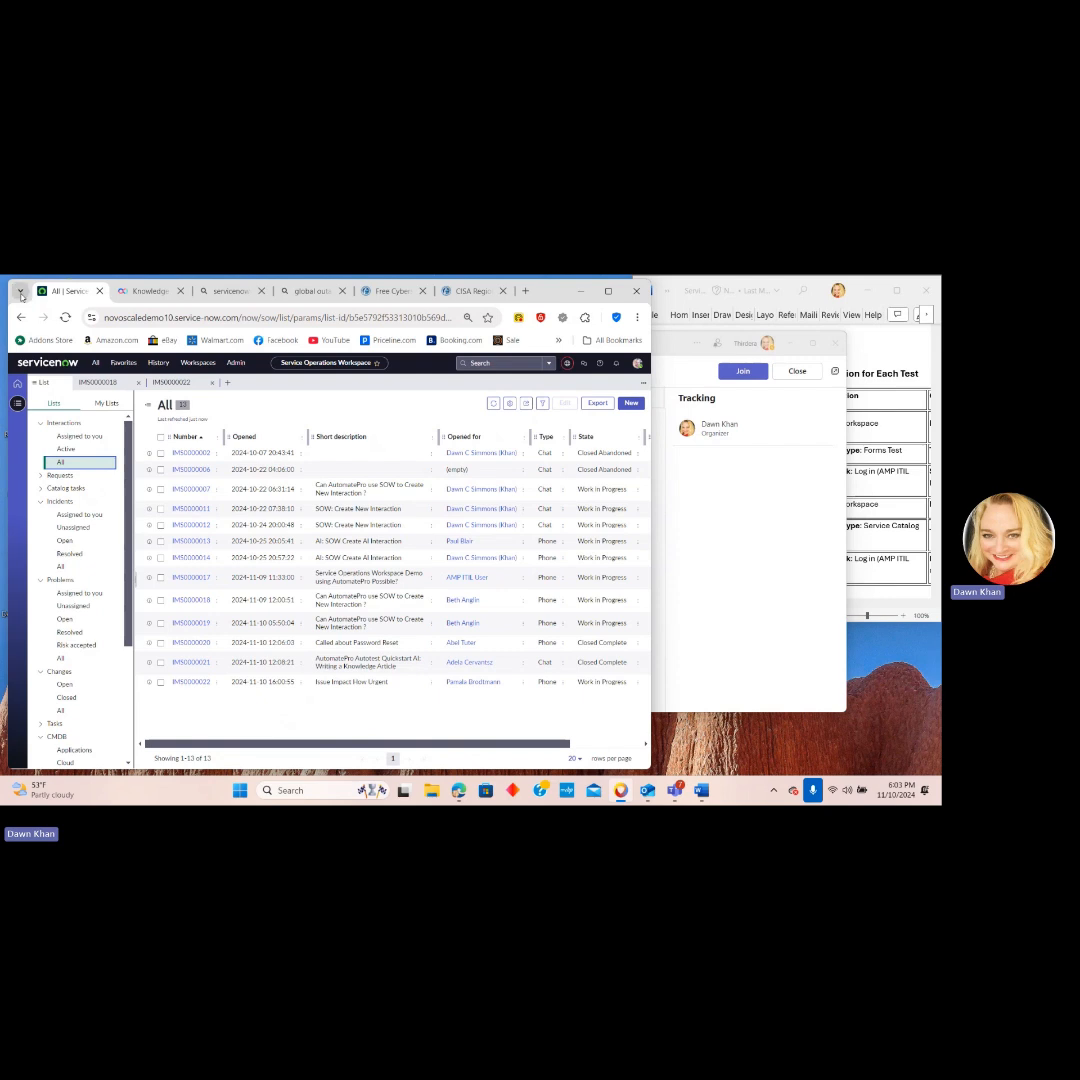
On the home overview, show only the In Progress incidents assigned to you, displayed as a list.
left_click(18, 393)
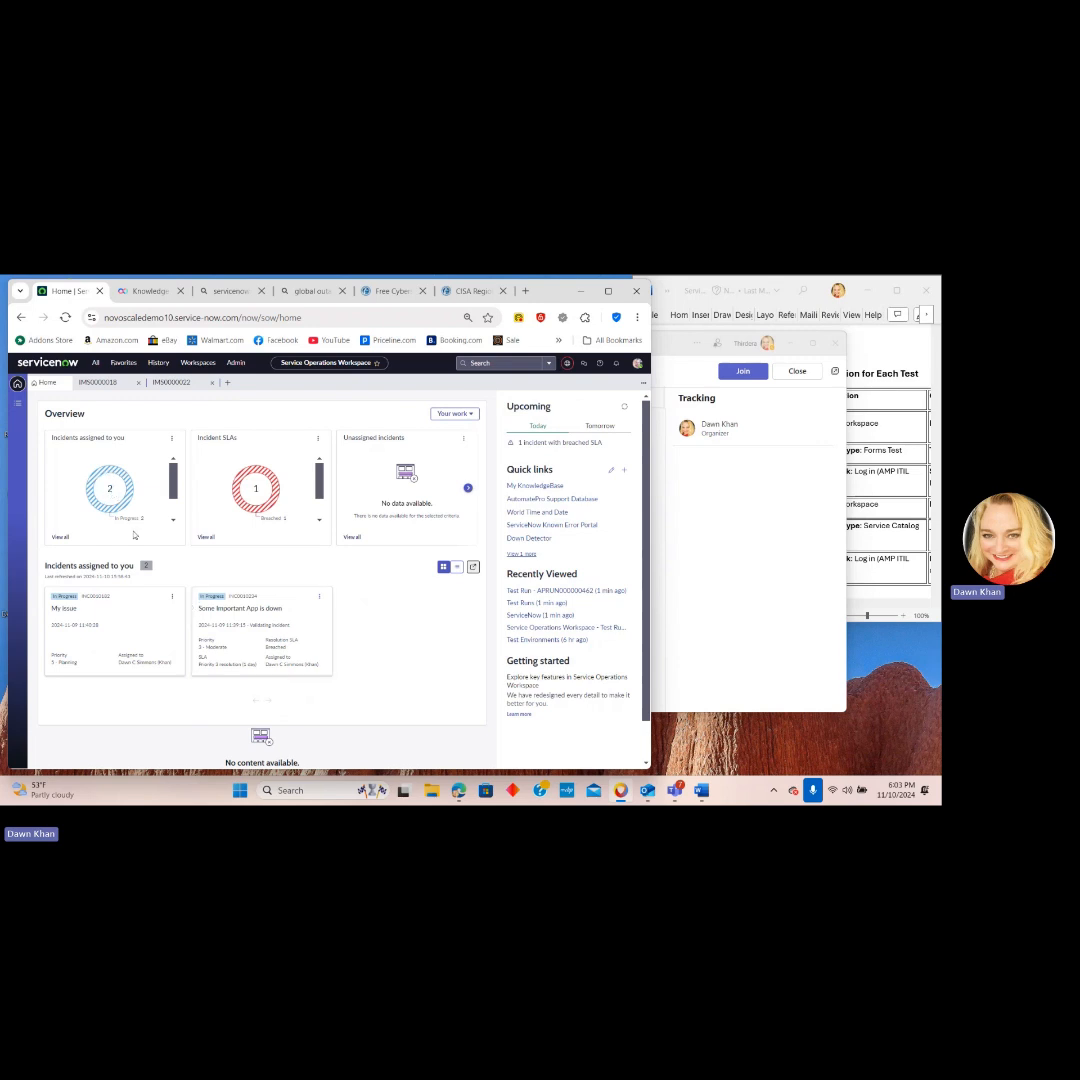
left_click(124, 508)
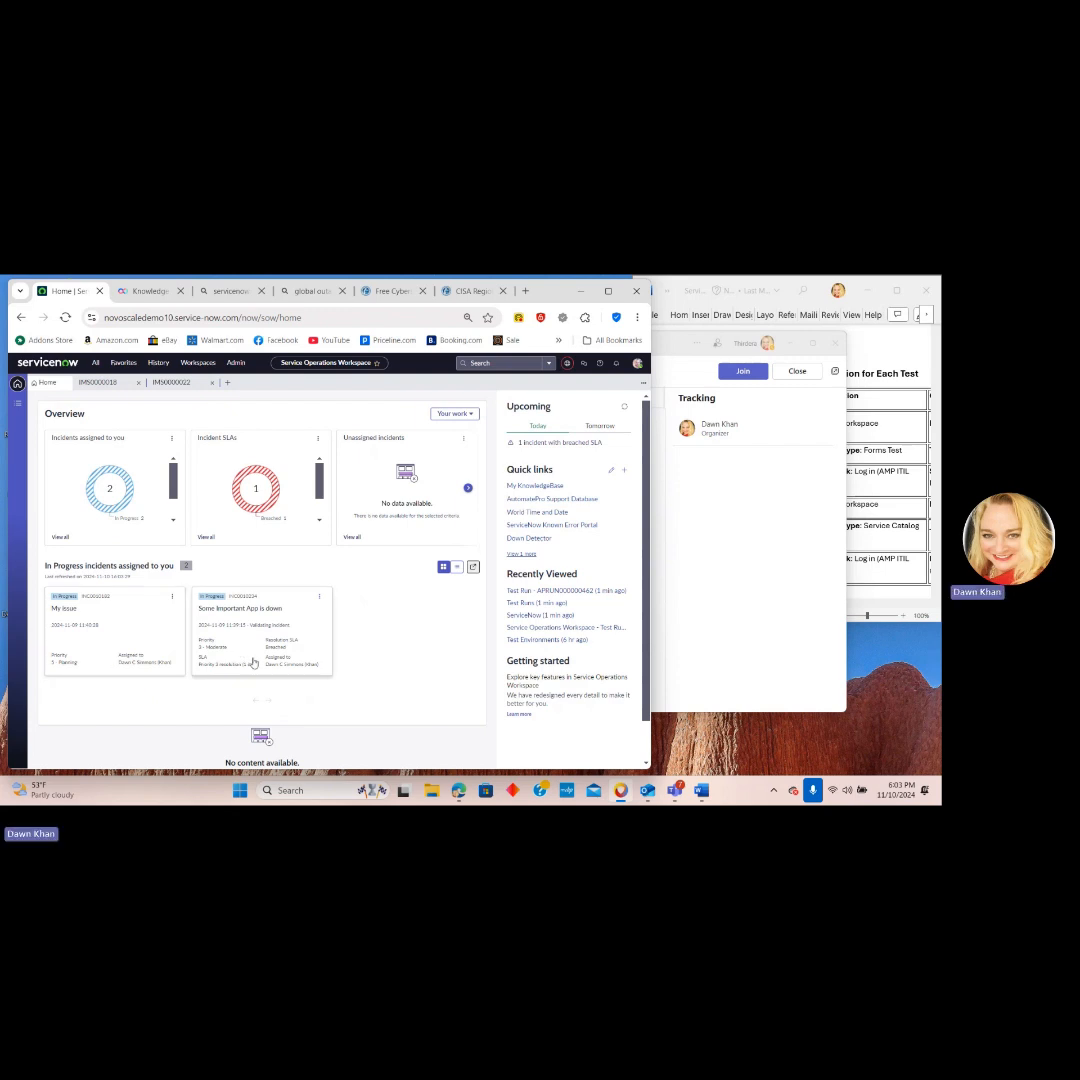
left_click(457, 566)
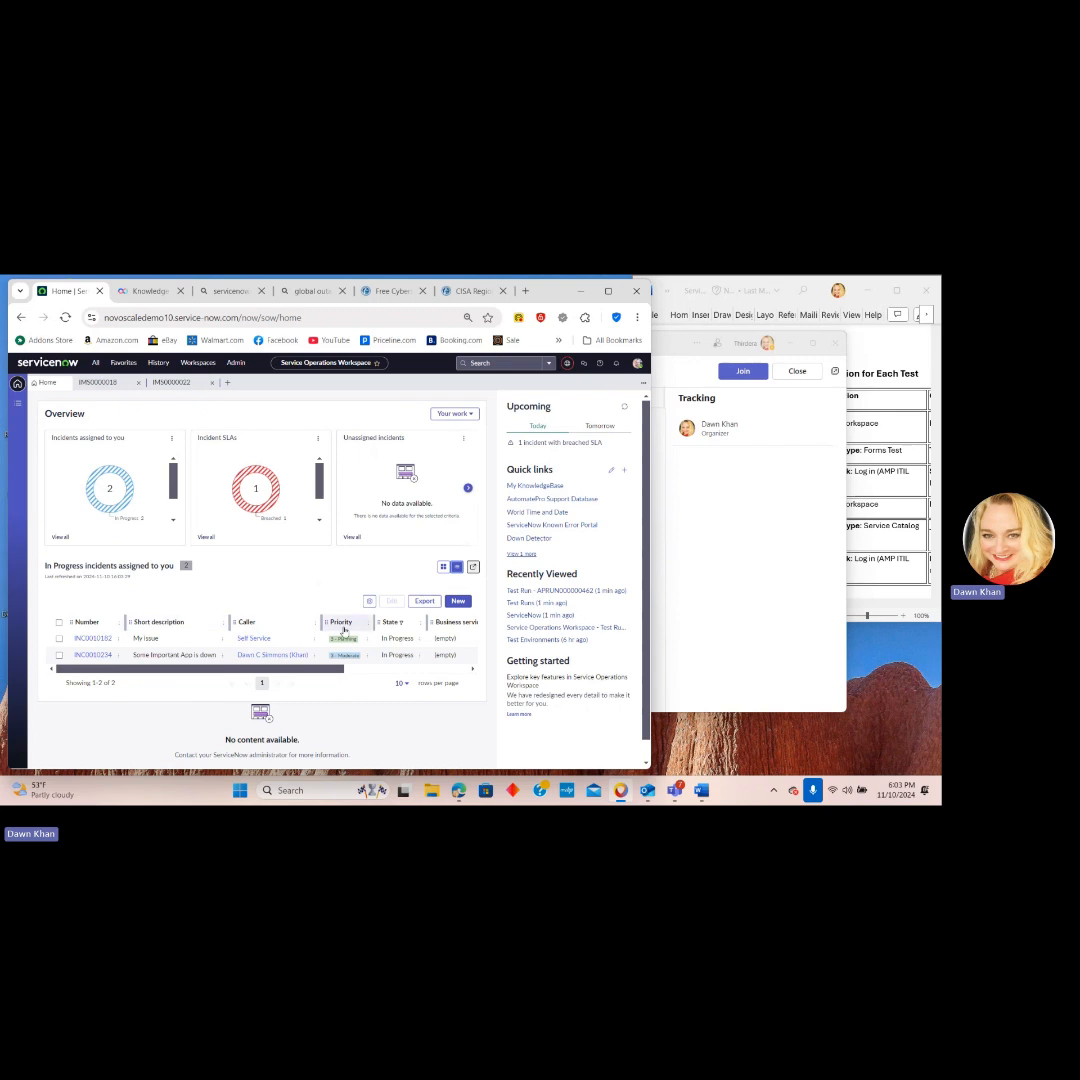
Sort the assigned incidents by priority and then by state, and view the "My issue" incident before returning home.
left_click(343, 626)
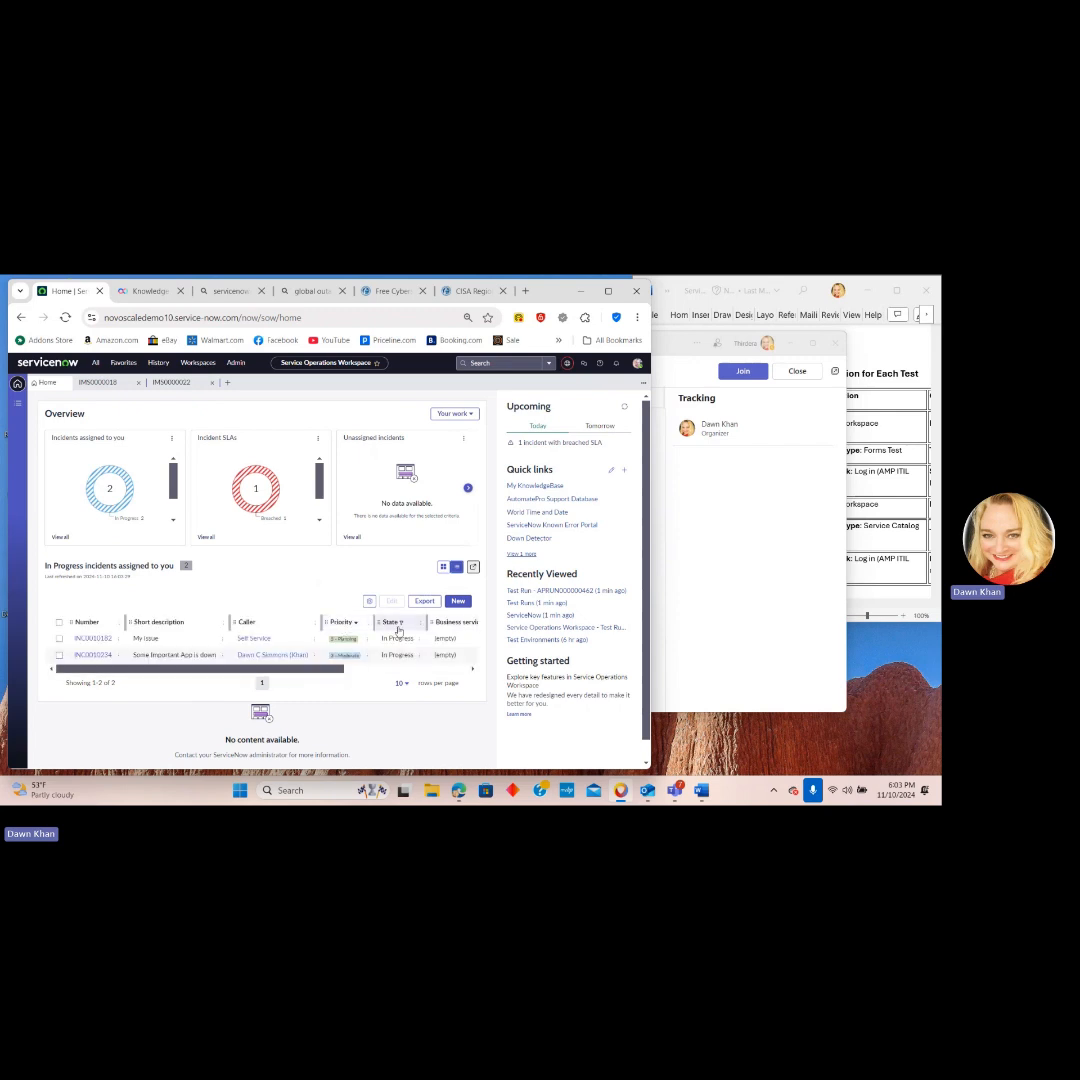
left_click(396, 624)
mouse_move(257, 494)
left_click(93, 638)
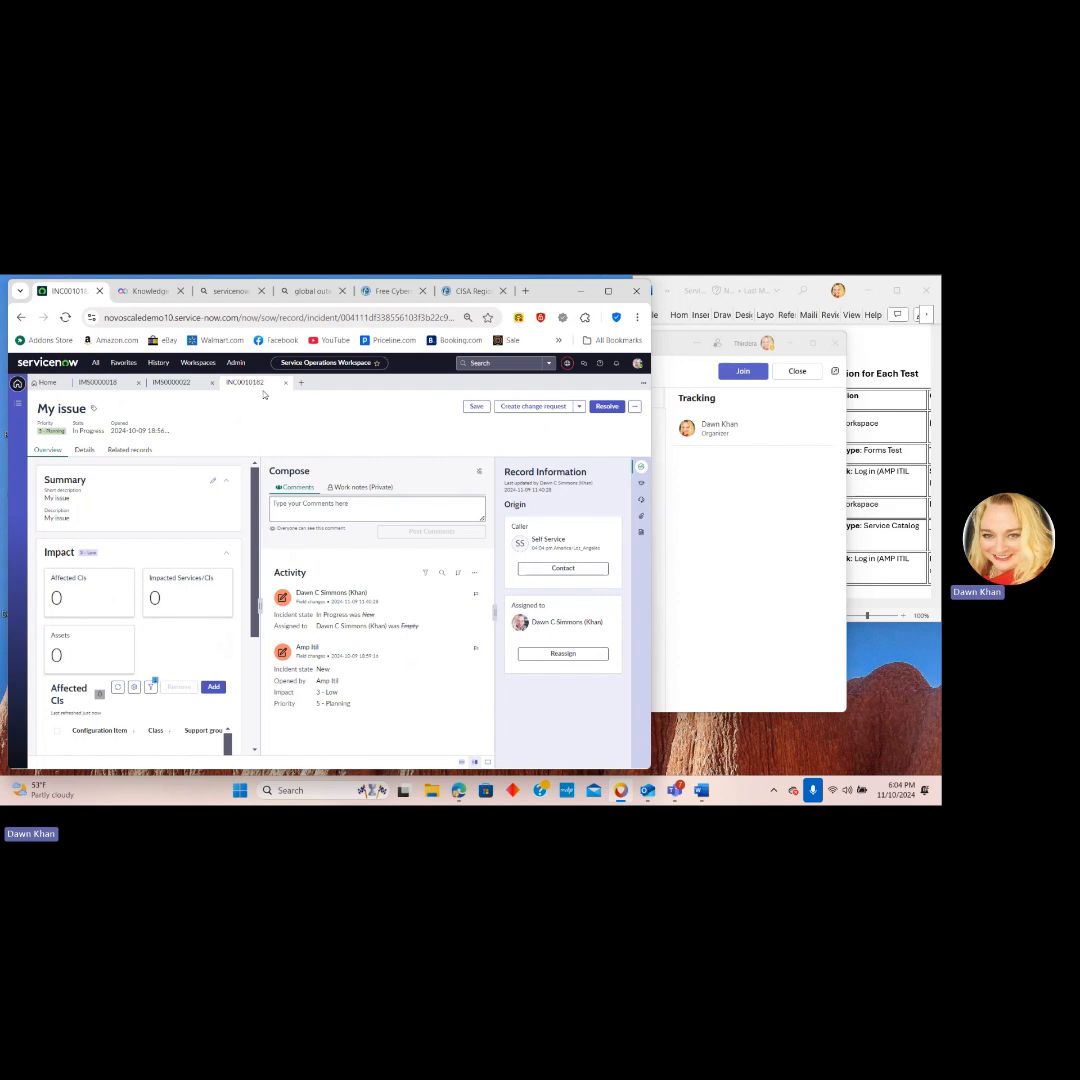
left_click(46, 382)
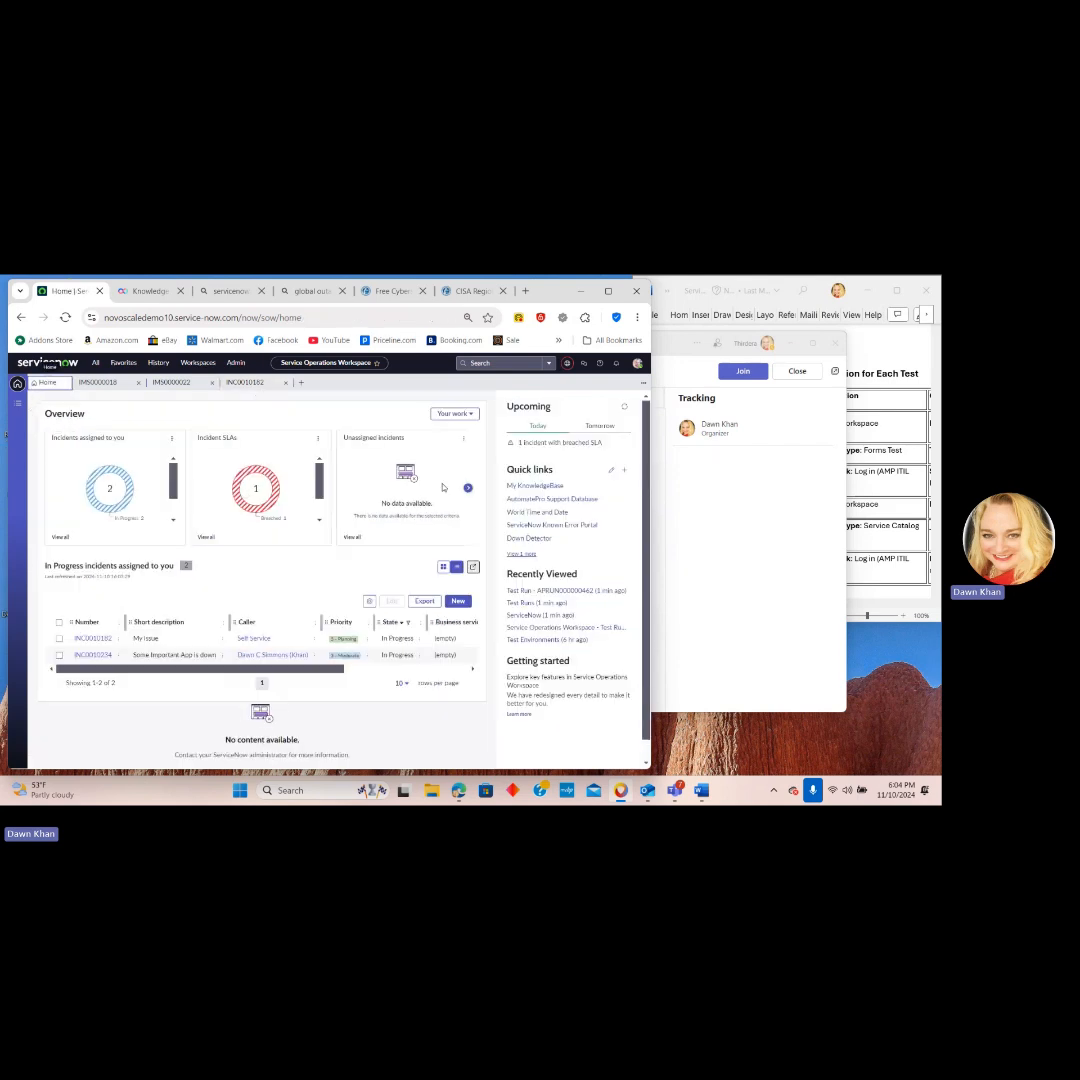
Start a new interaction with the requester's name, type Phone, and the short description "Password Reset".
left_click(17, 402)
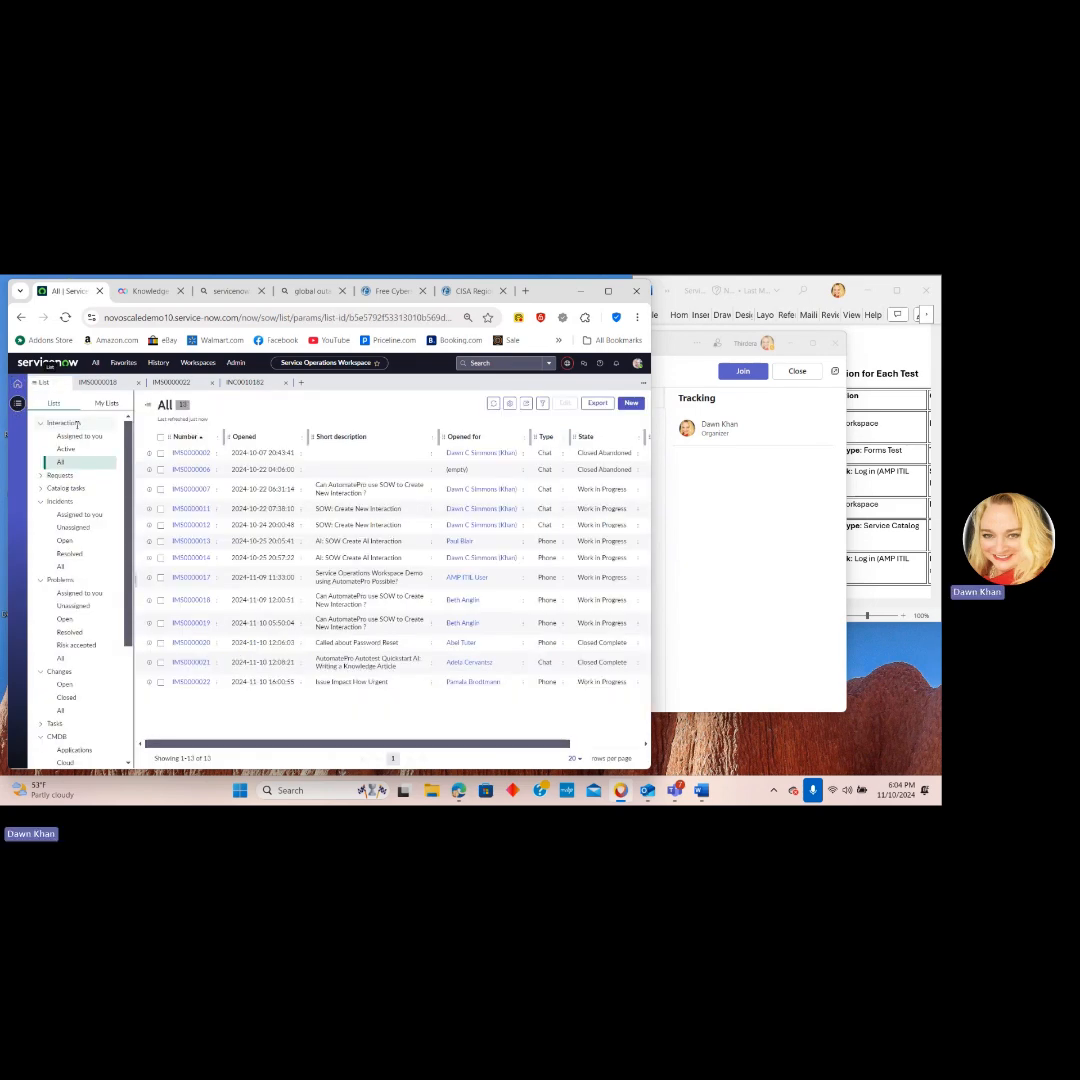
left_click(631, 402)
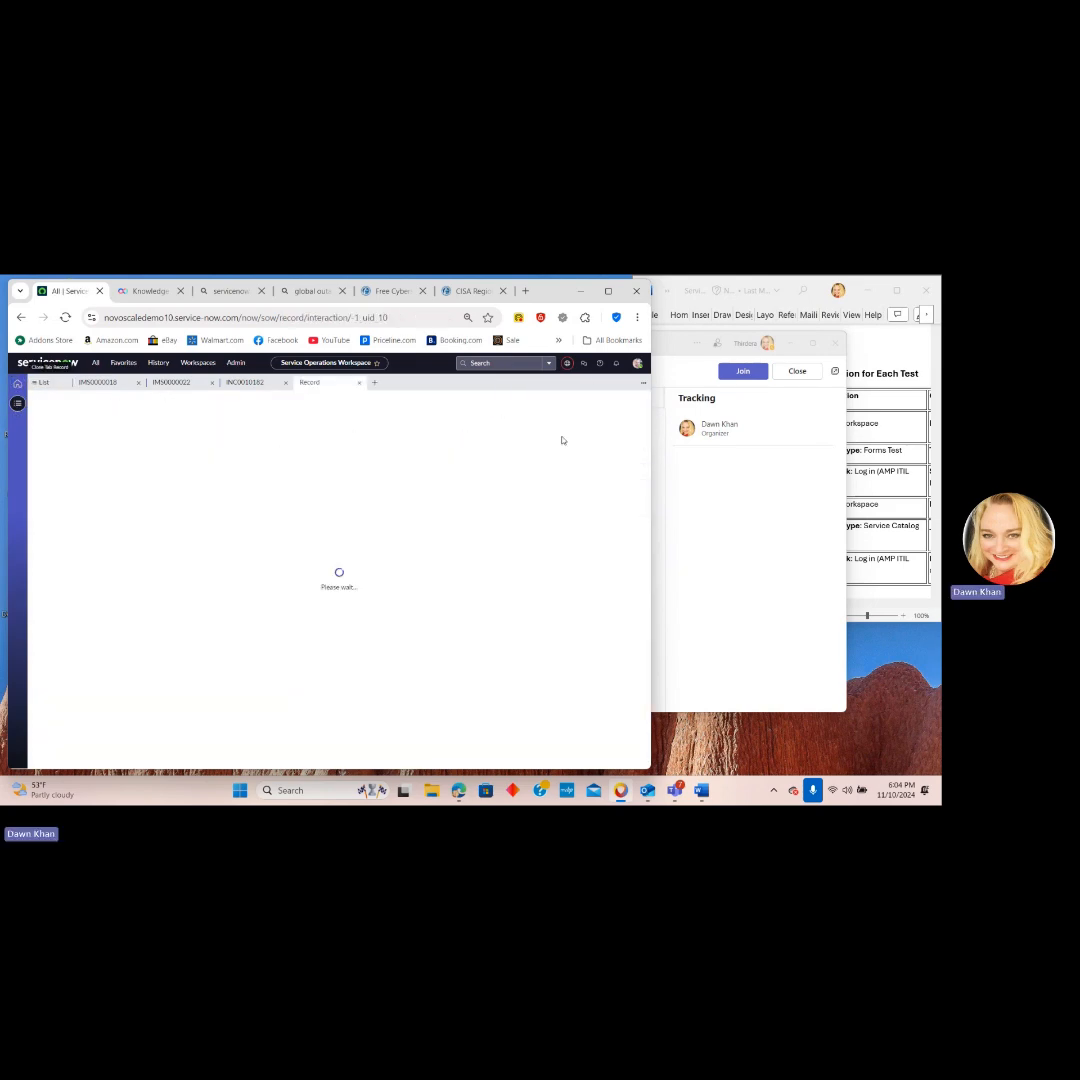
left_click(368, 483)
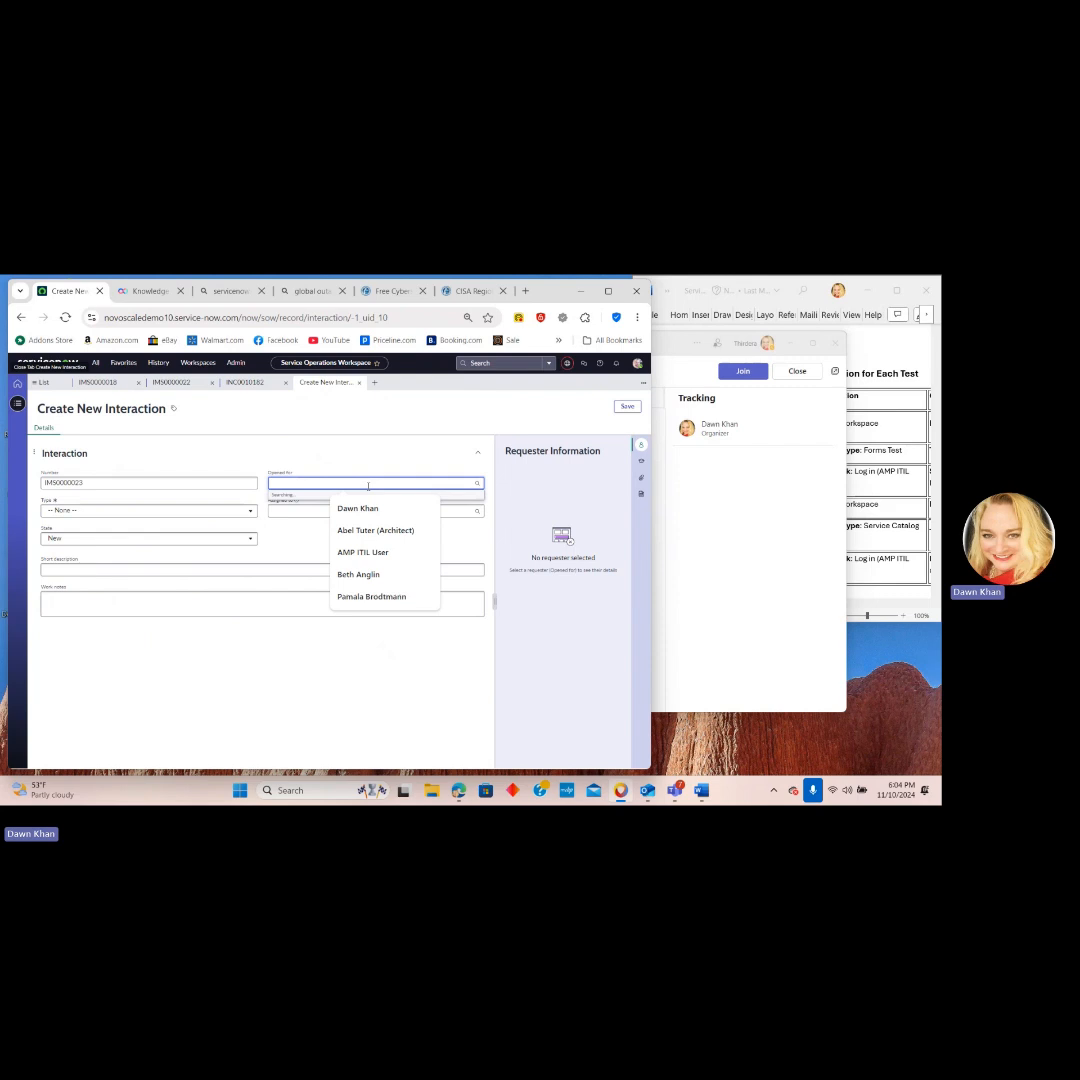
left_click(413, 541)
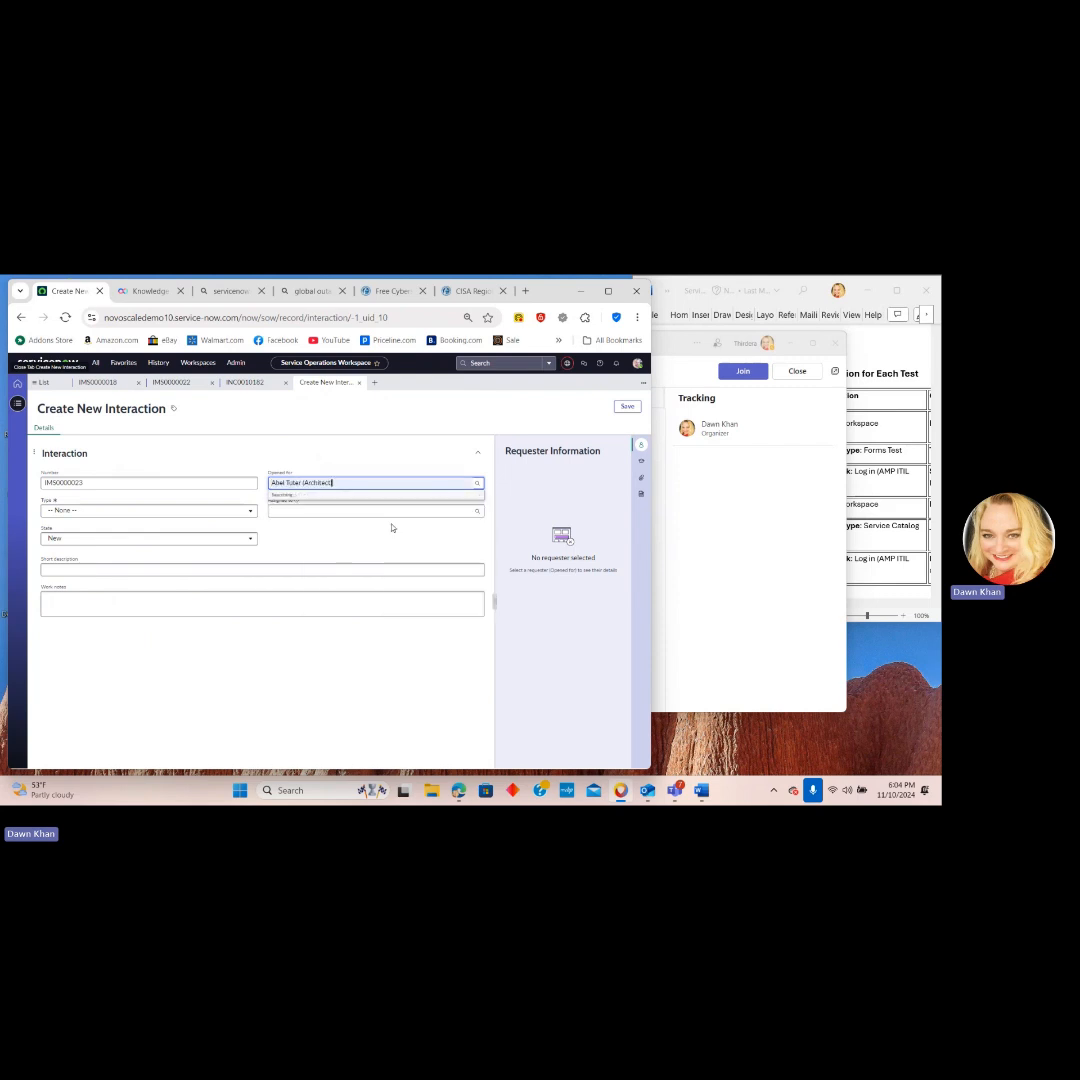
left_click(72, 512)
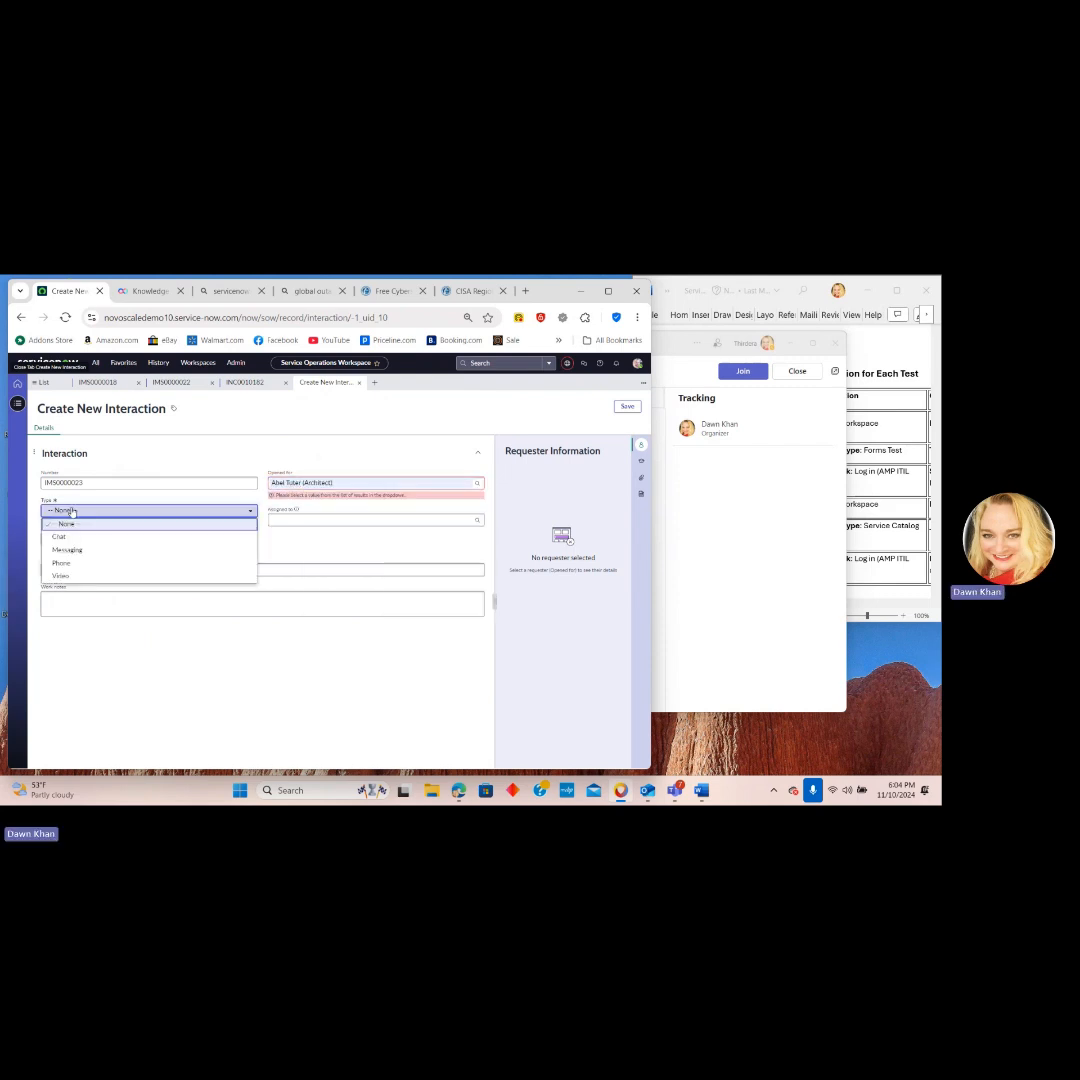
left_click(65, 564)
left_click(49, 569)
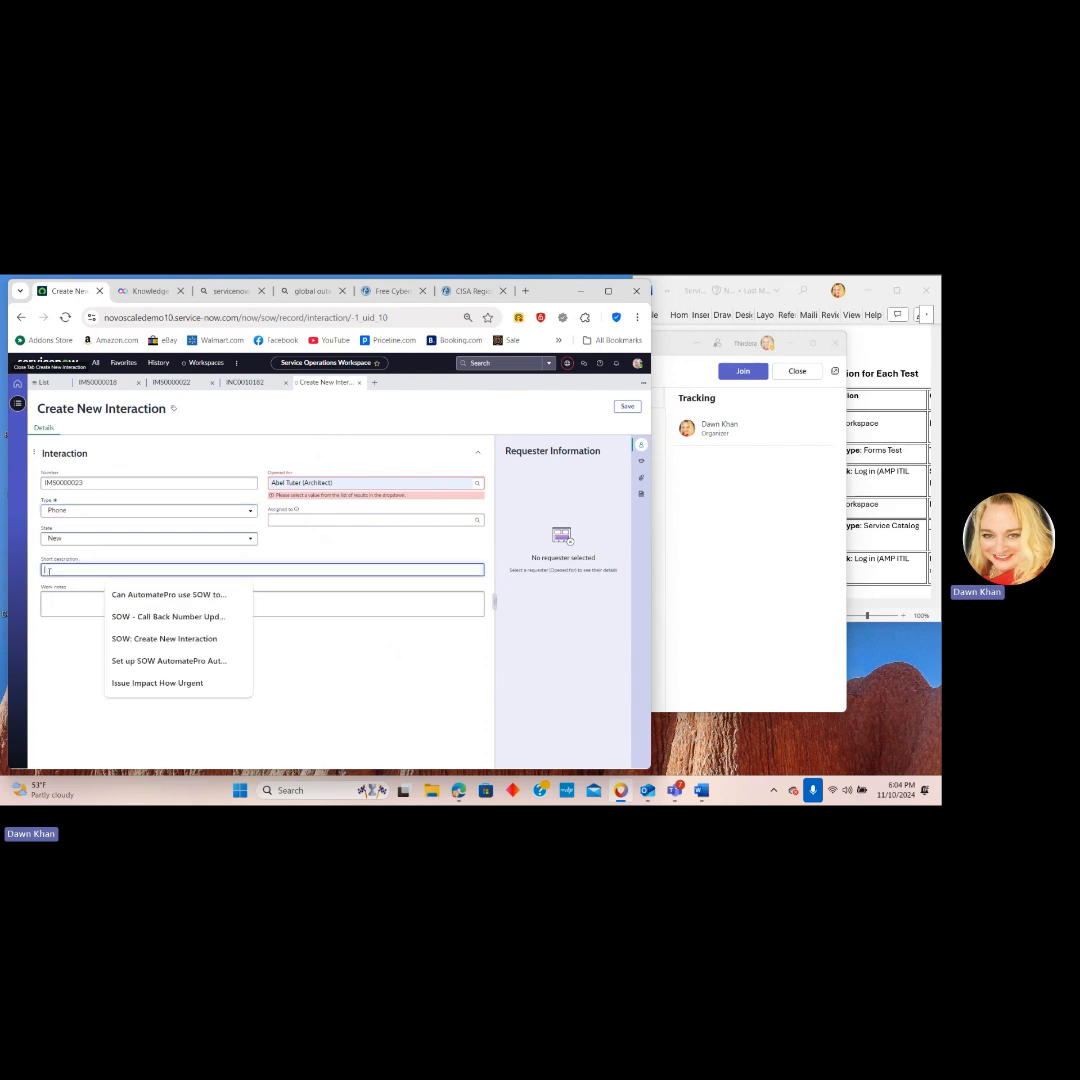
type("C")
type("assword Reset")
left_click(73, 607)
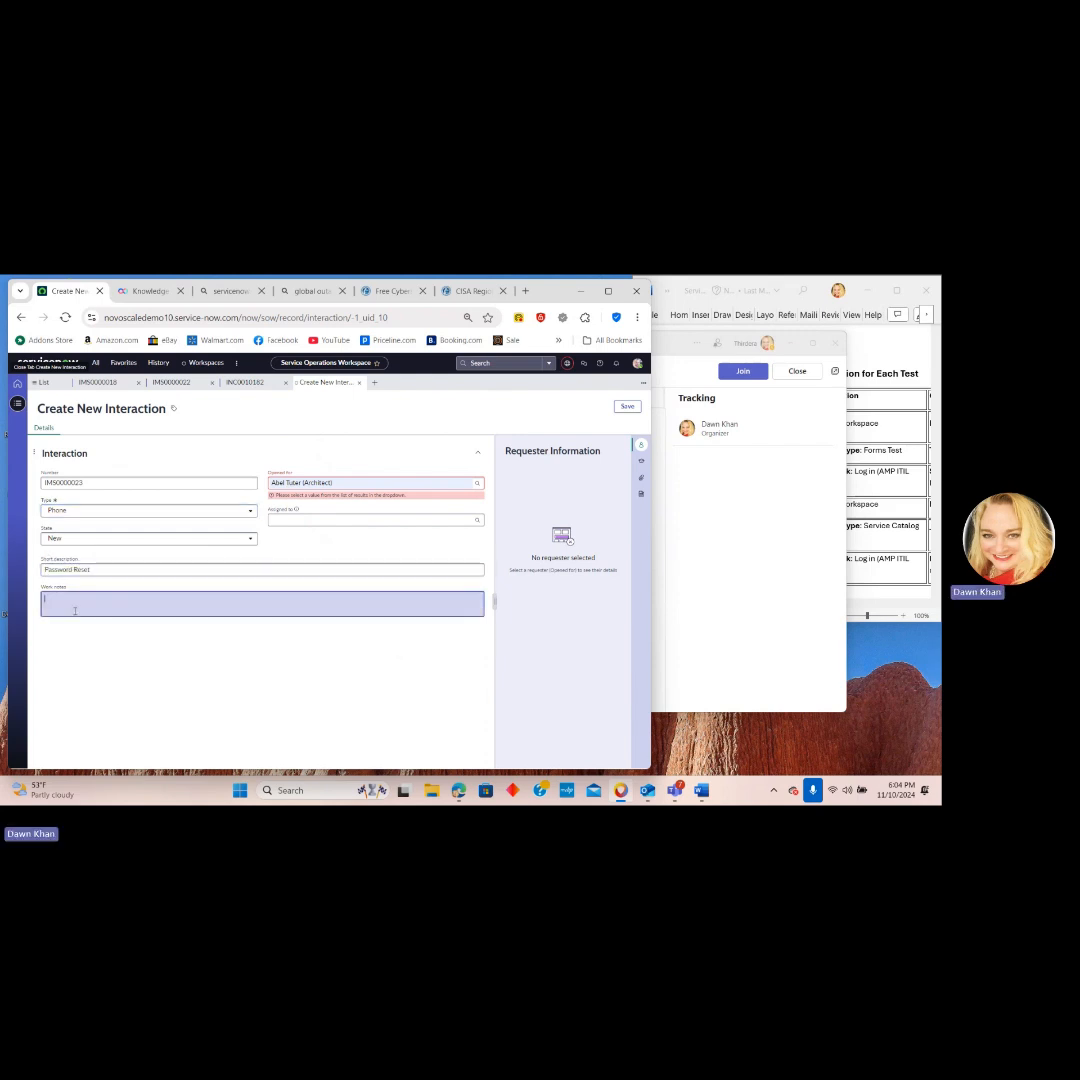
List all knowledge articles, check the list's filter condition, and copy the article number KB0010027.
left_click(17, 404)
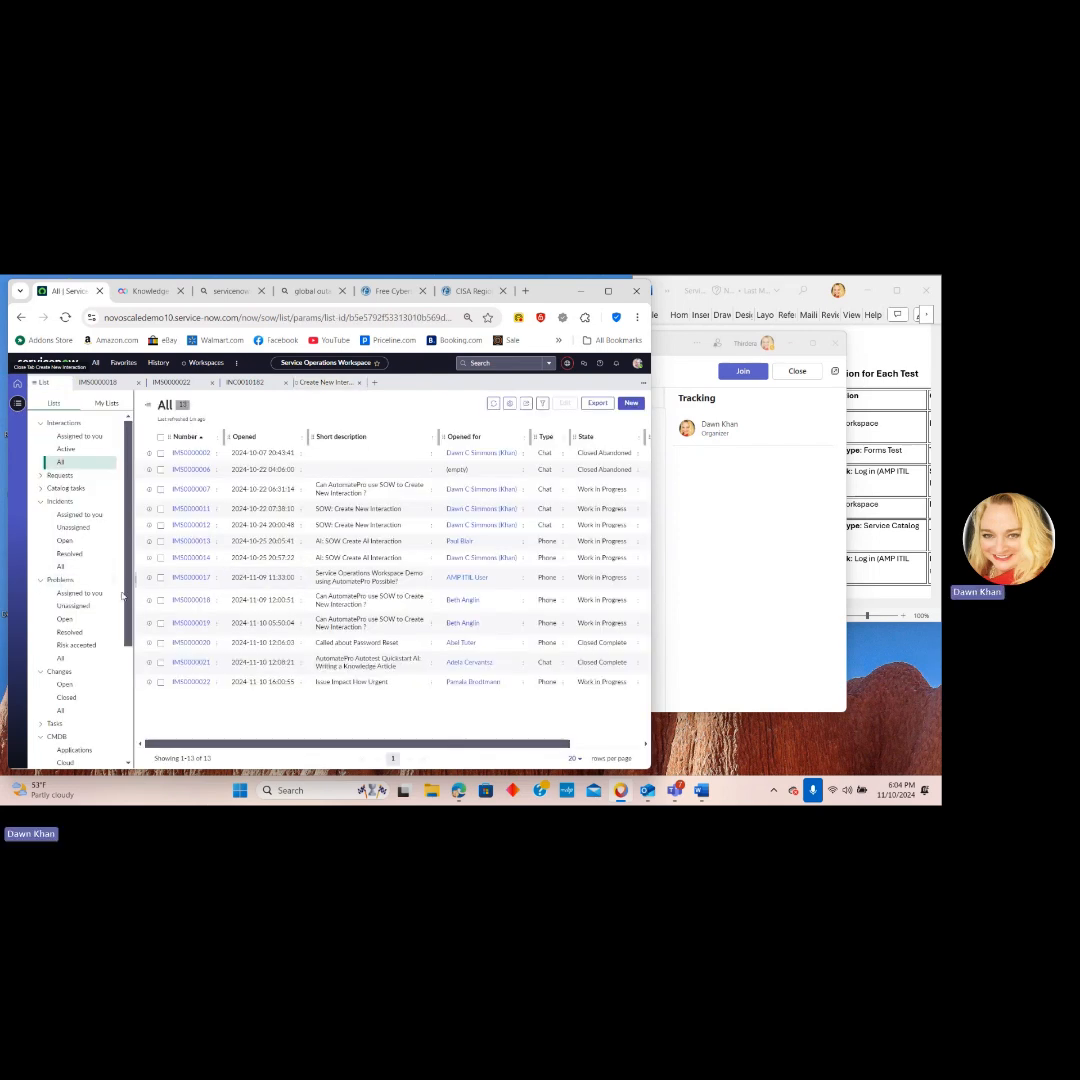
left_click_drag(122, 596, 135, 783)
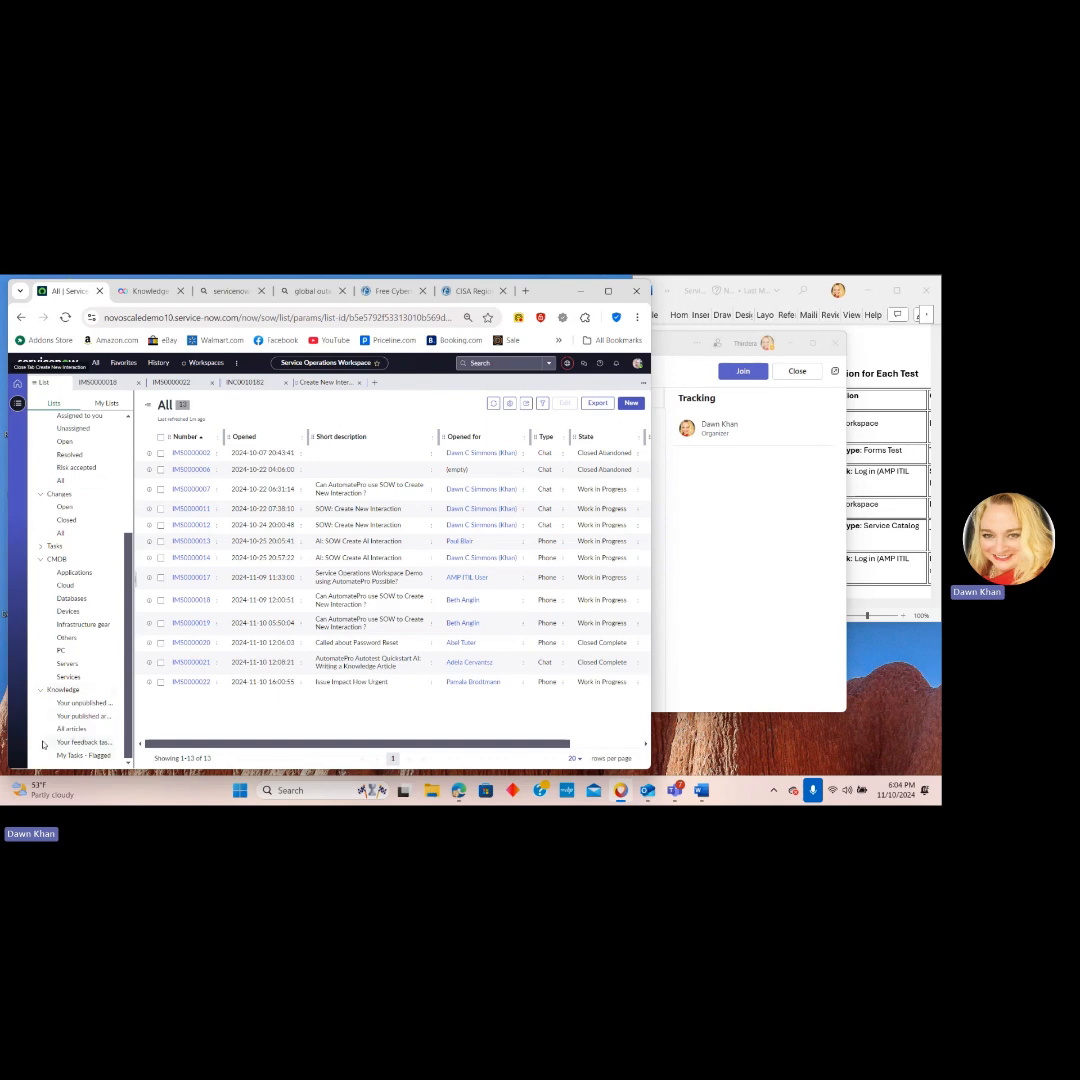
left_click(70, 729)
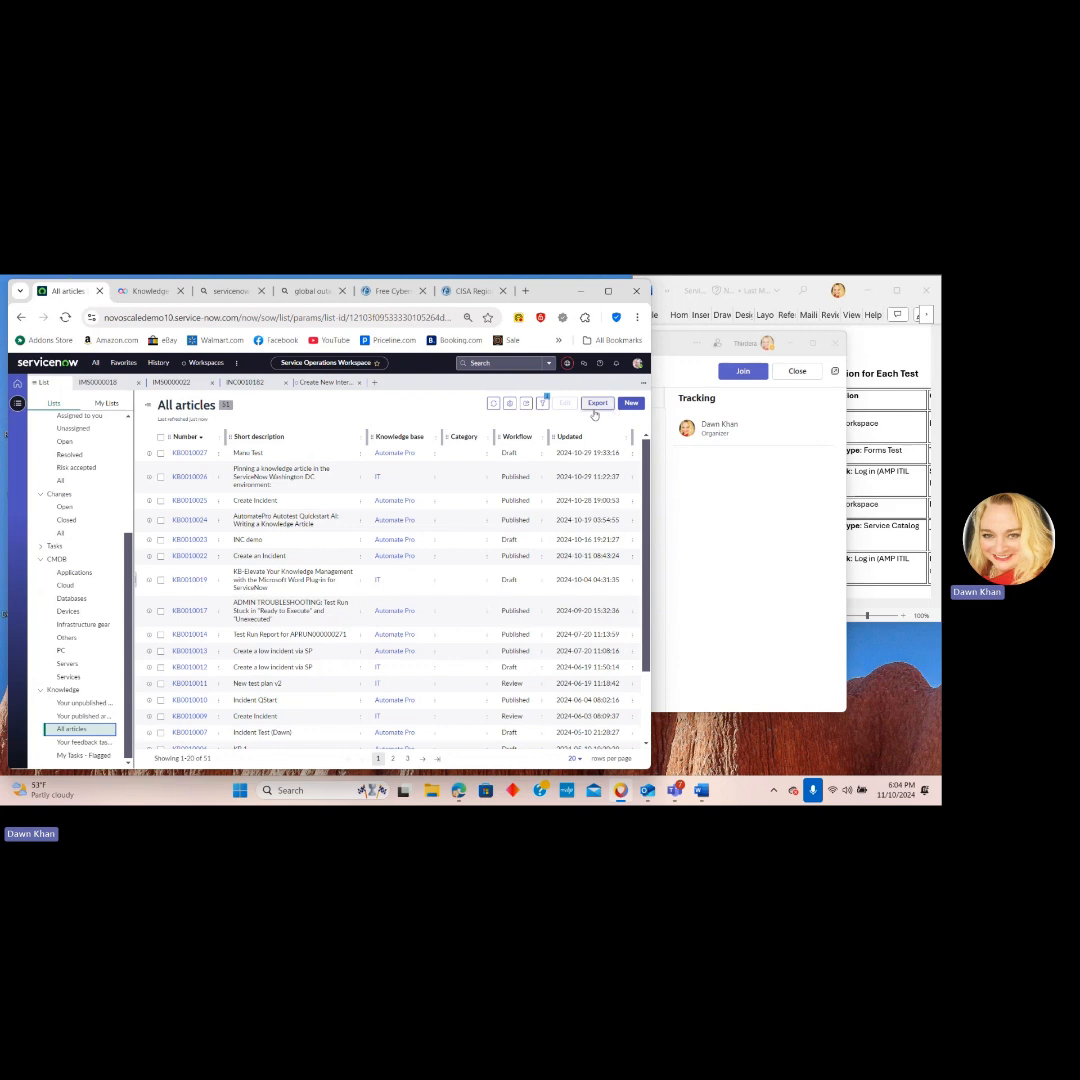
left_click(543, 403)
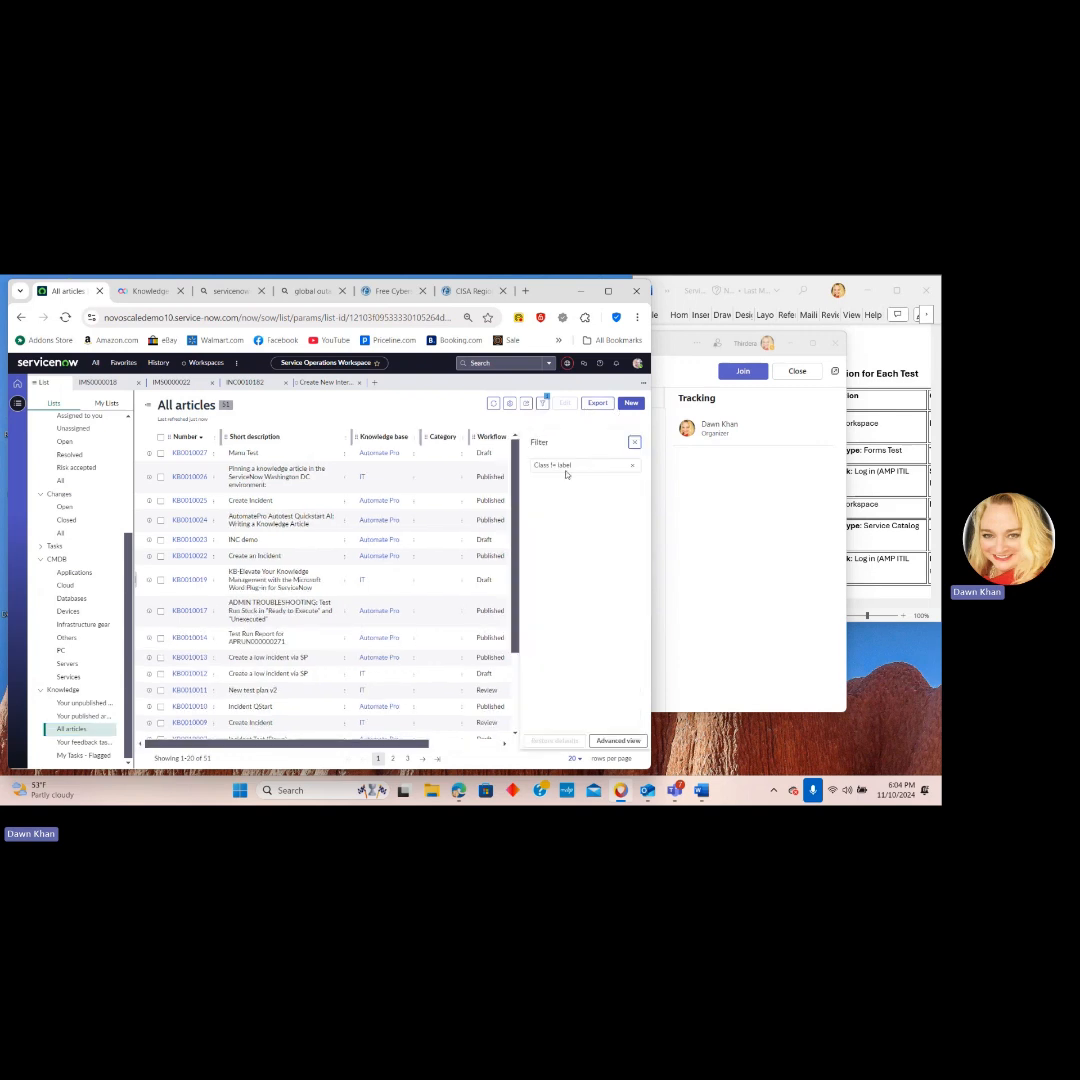
double_click(565, 465)
triple_click(570, 465)
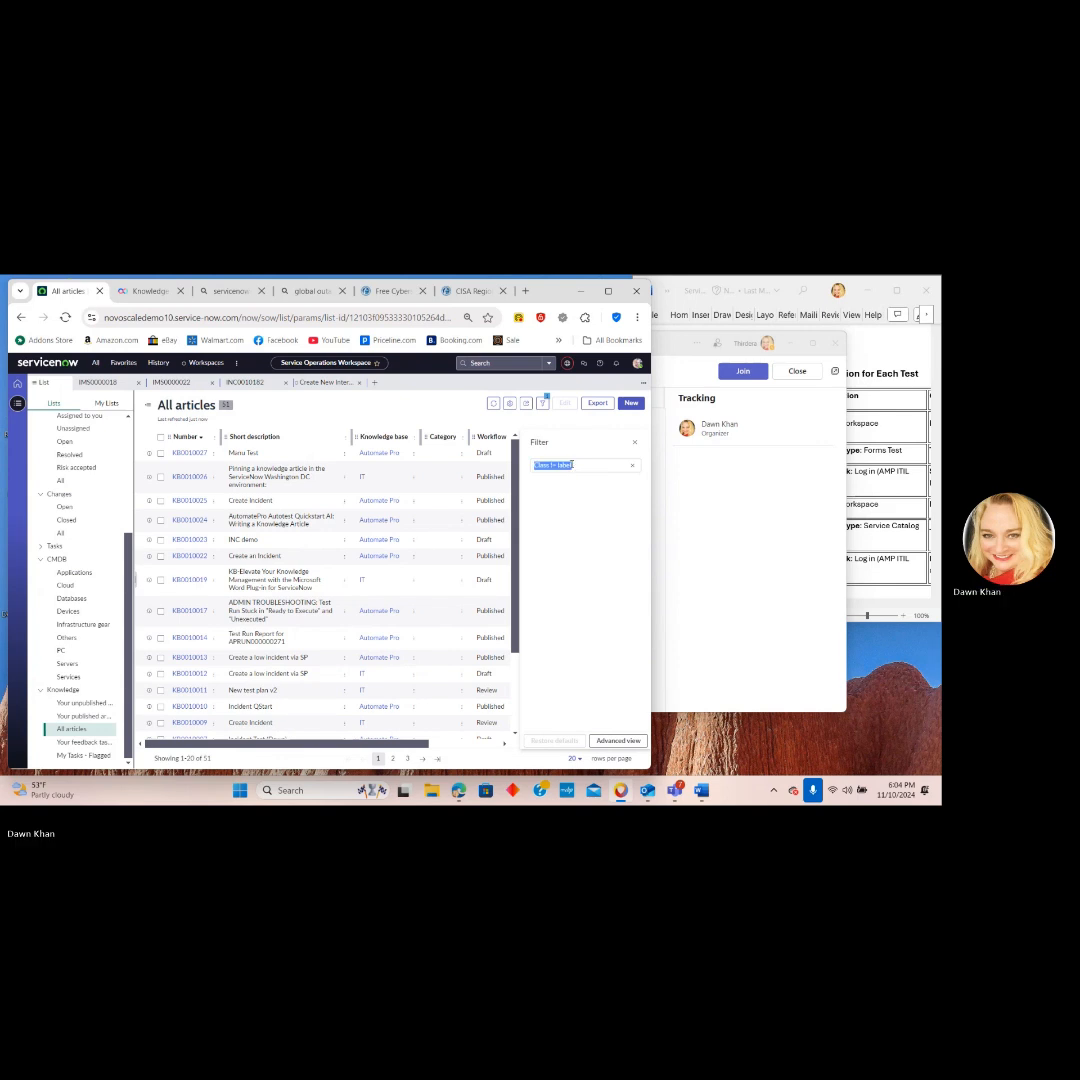
left_click(630, 470)
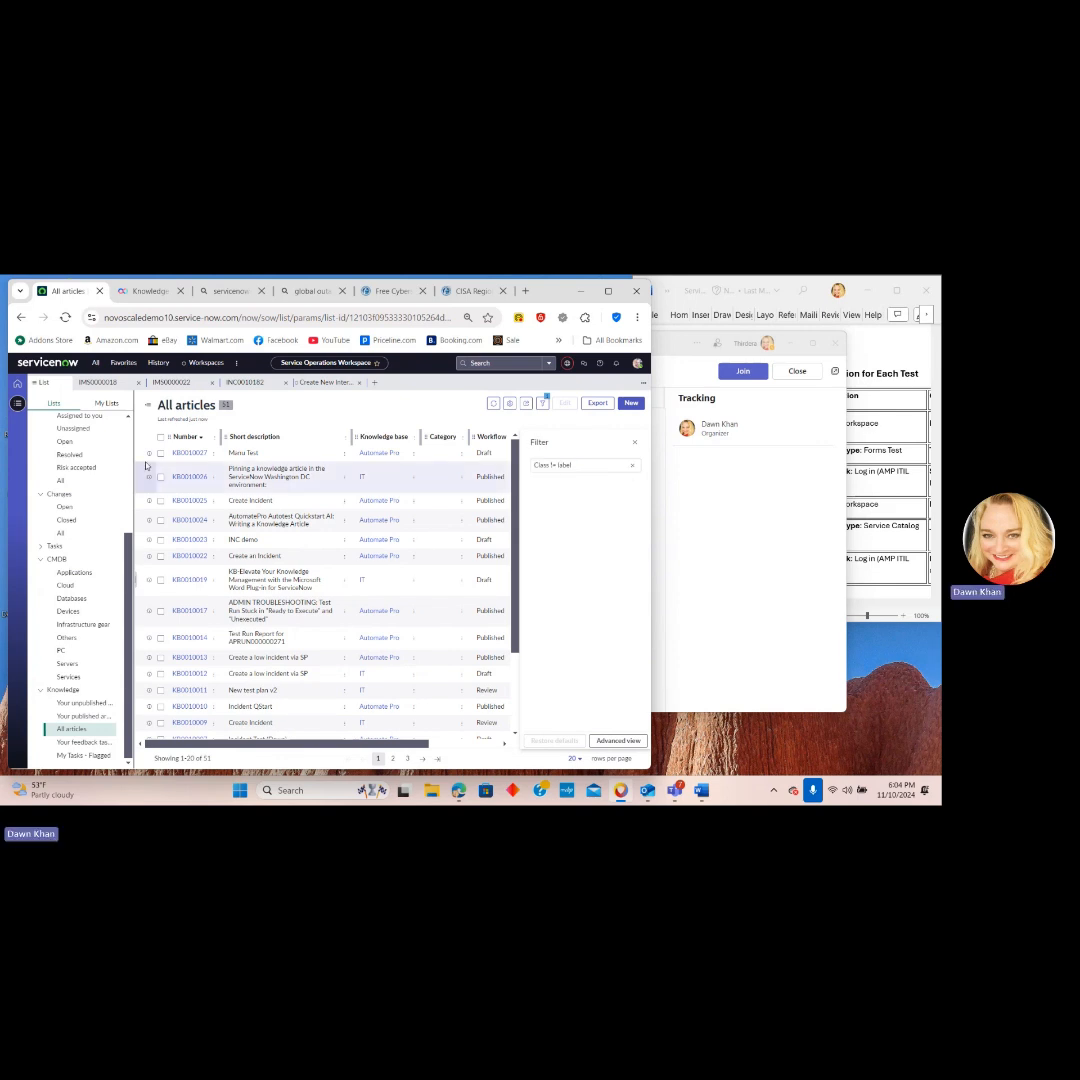
left_click_drag(210, 453, 171, 453)
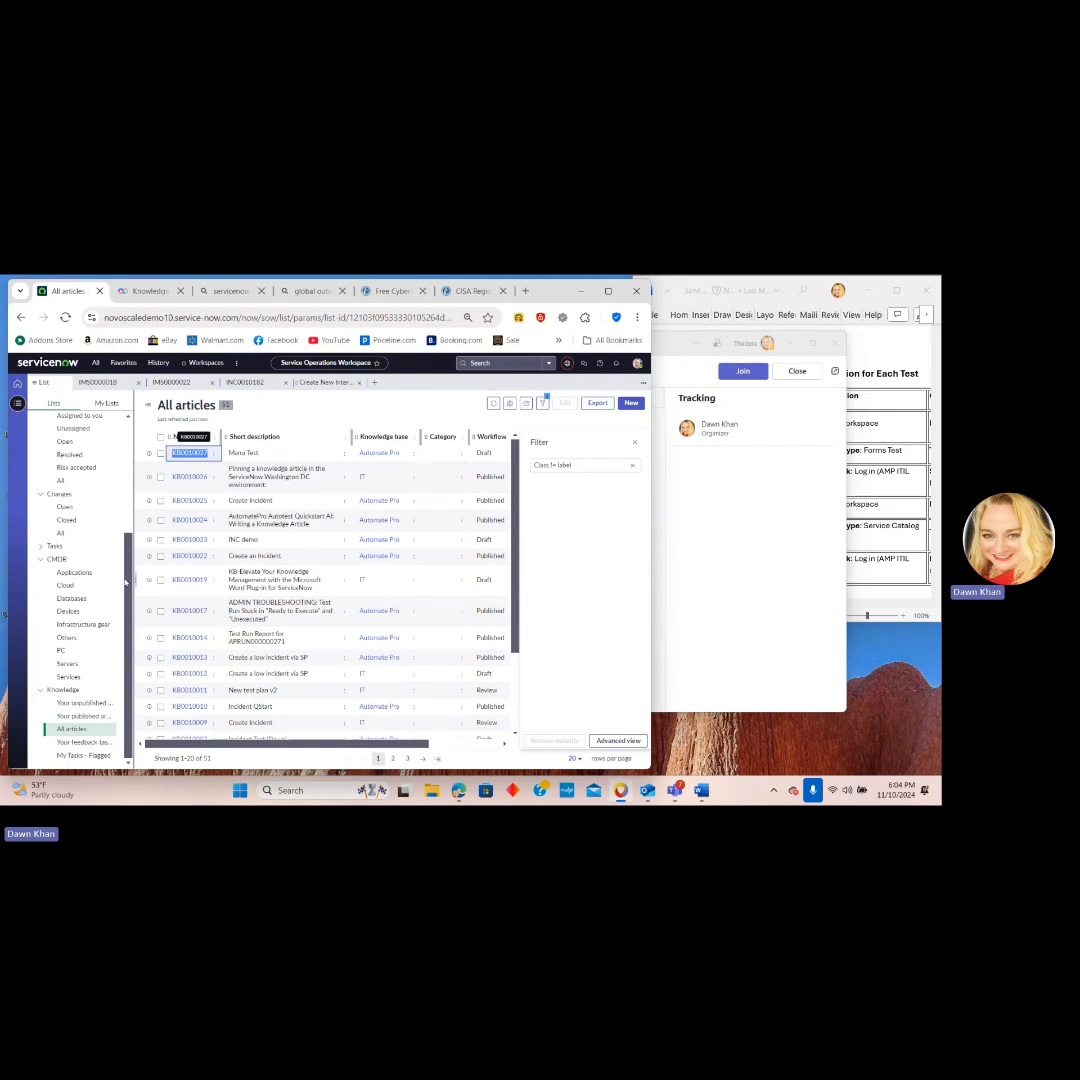
scroll(75, 445, "up", 4)
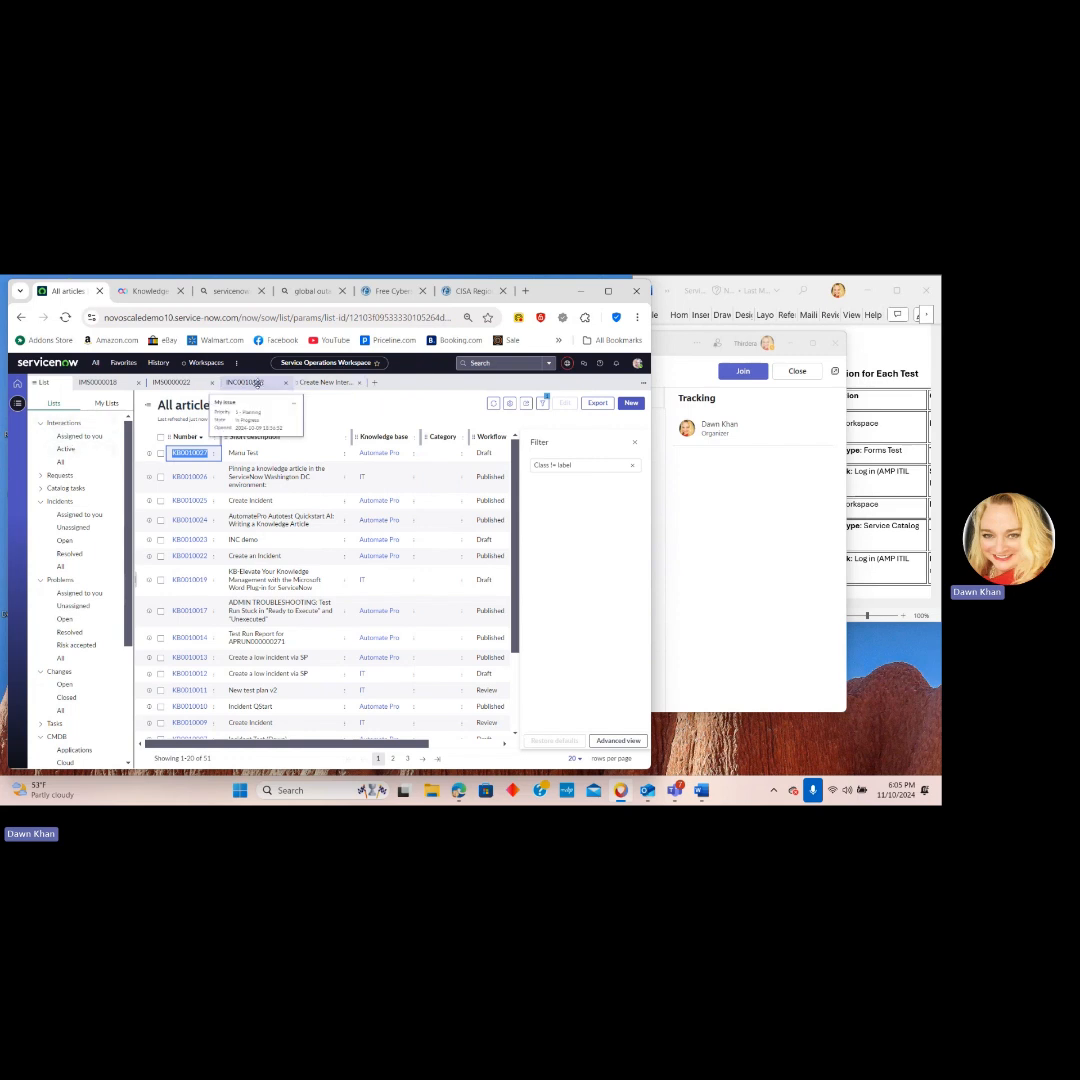
Save the interaction with the work note "Here is a knowlege on how to fix that. KB0010027 let me know if you have questions and I will help.".
left_click(329, 386)
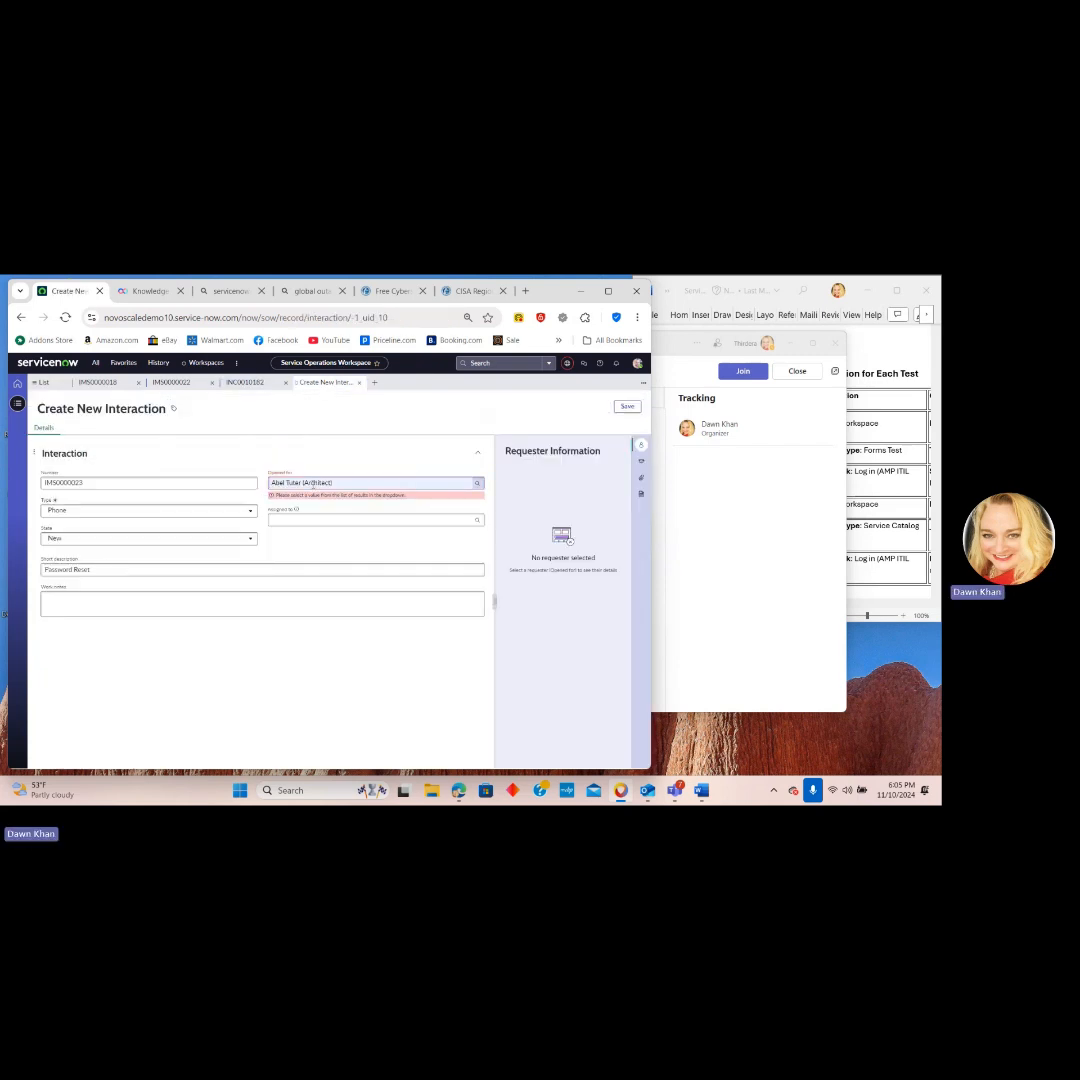
left_click(80, 602)
type("Here is a knowledge on ho")
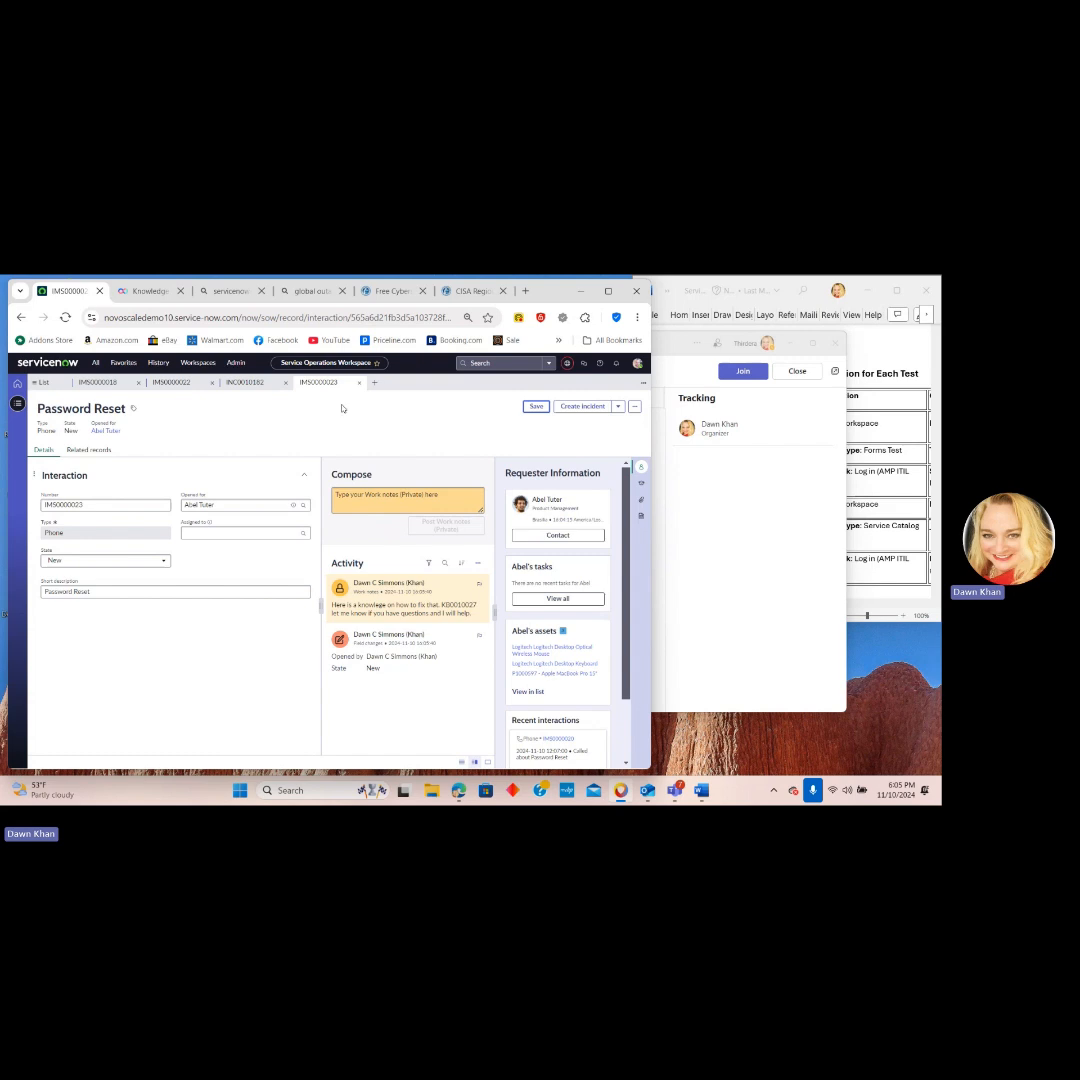
From the All interactions list, start another new interaction with a requester selected and the type set to Chat.
left_click(245, 383)
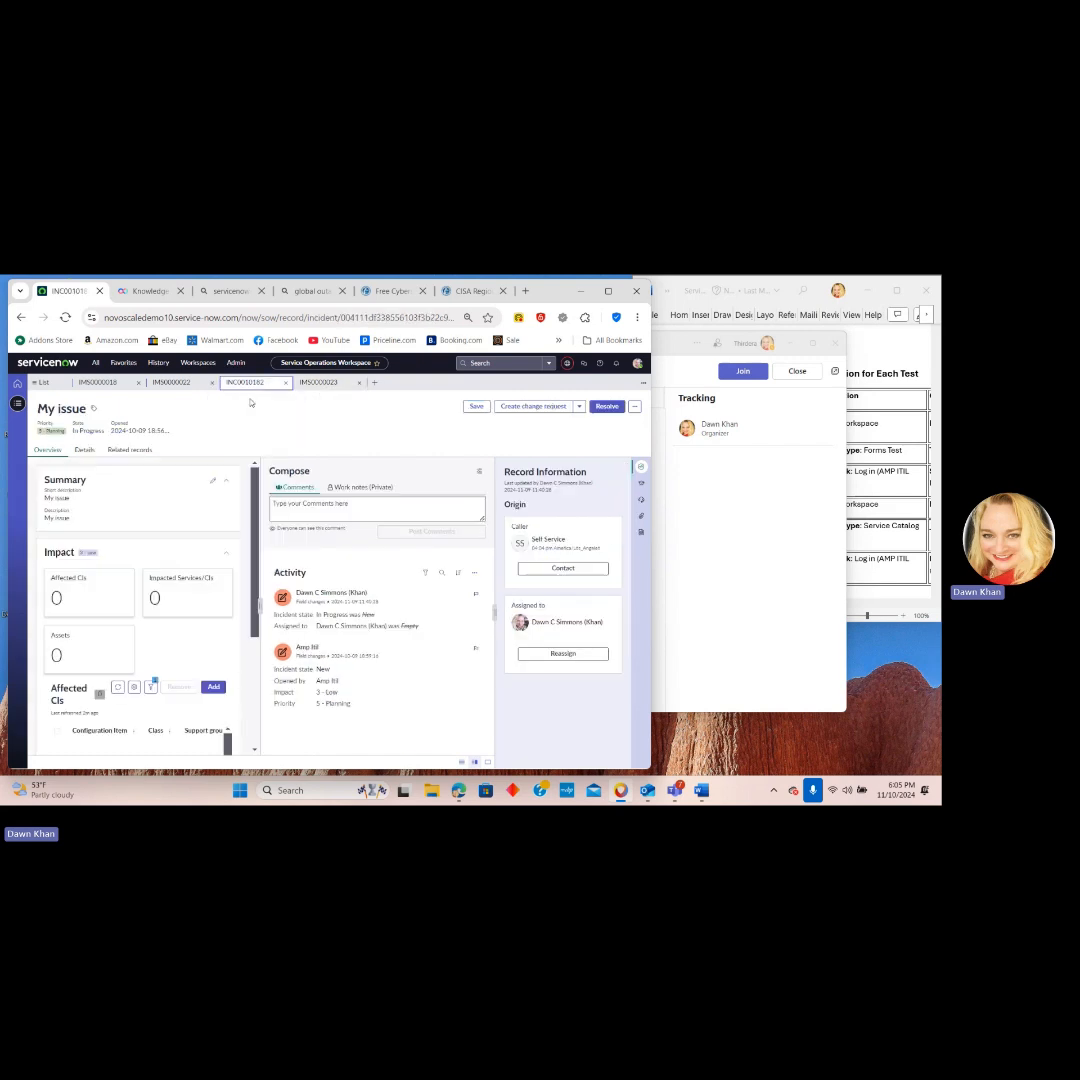
left_click(18, 404)
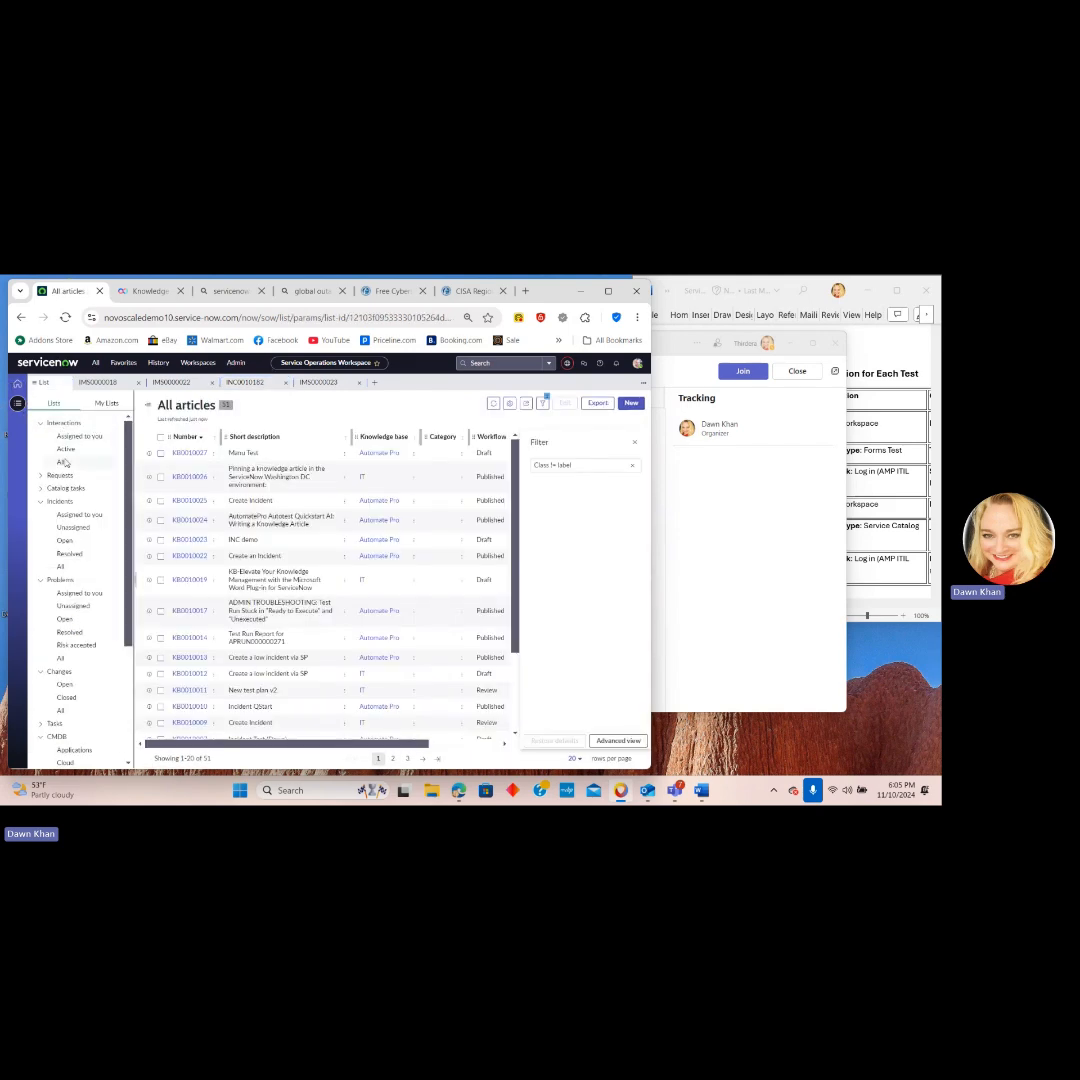
left_click(62, 461)
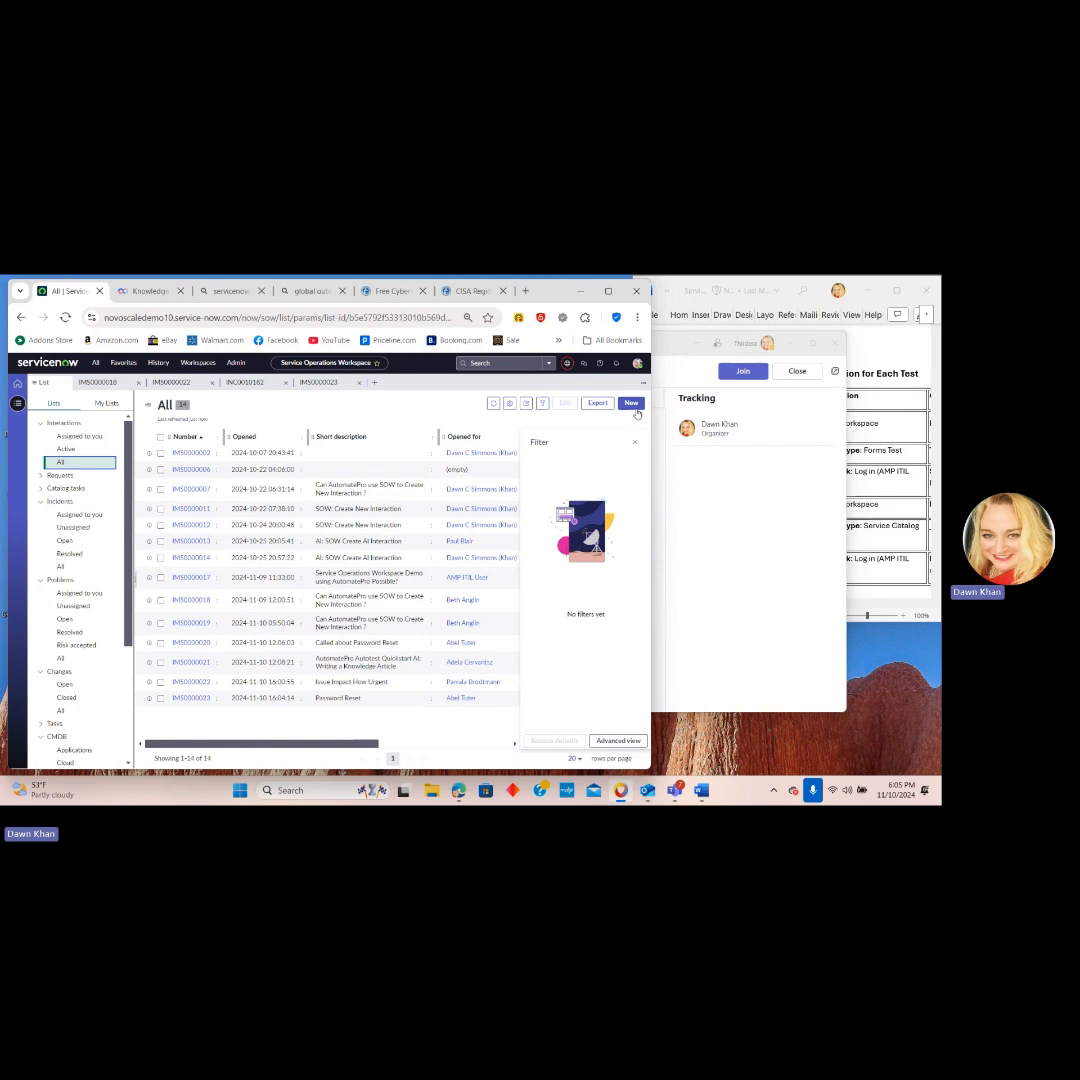
left_click(632, 404)
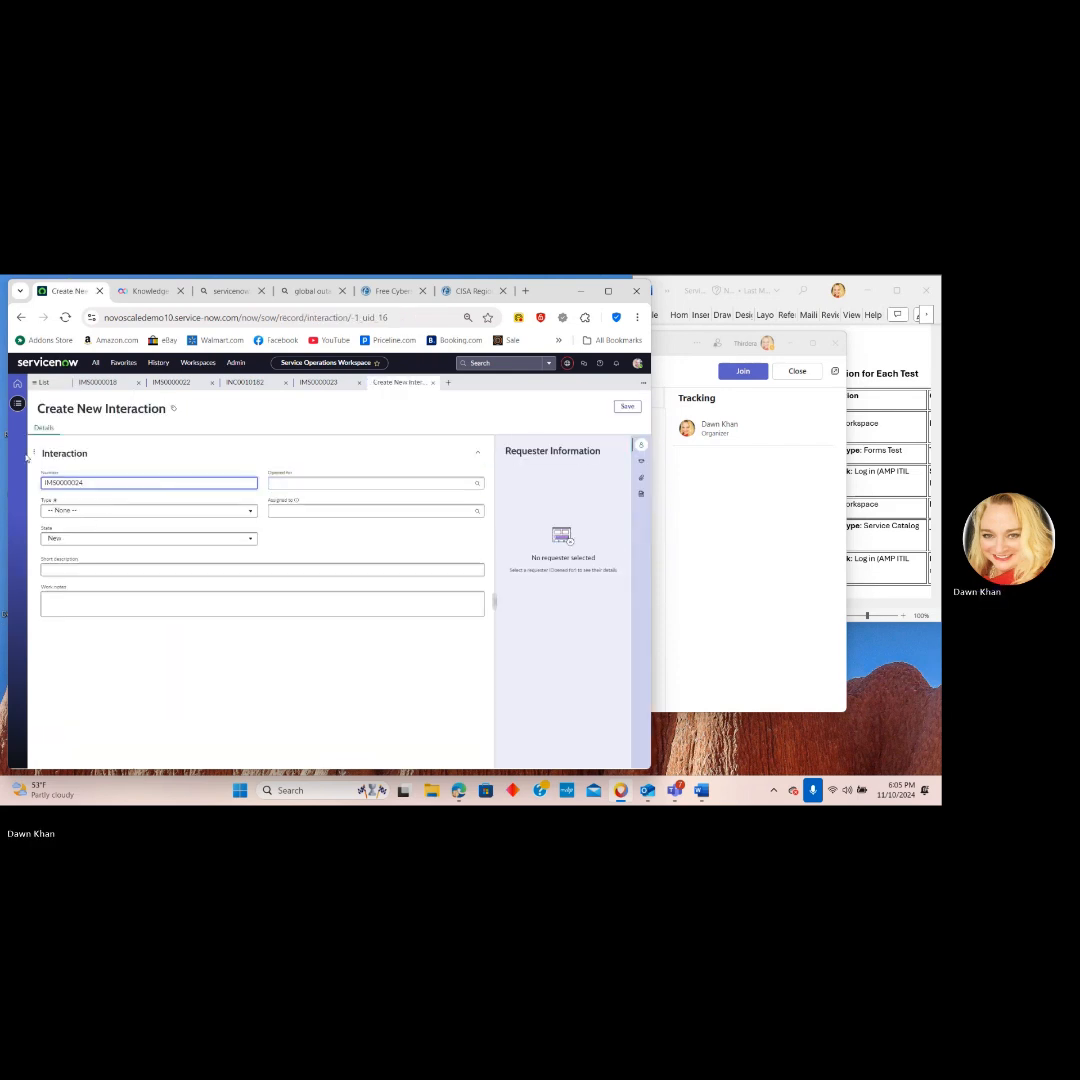
left_click(304, 483)
left_click(345, 500)
left_click(120, 510)
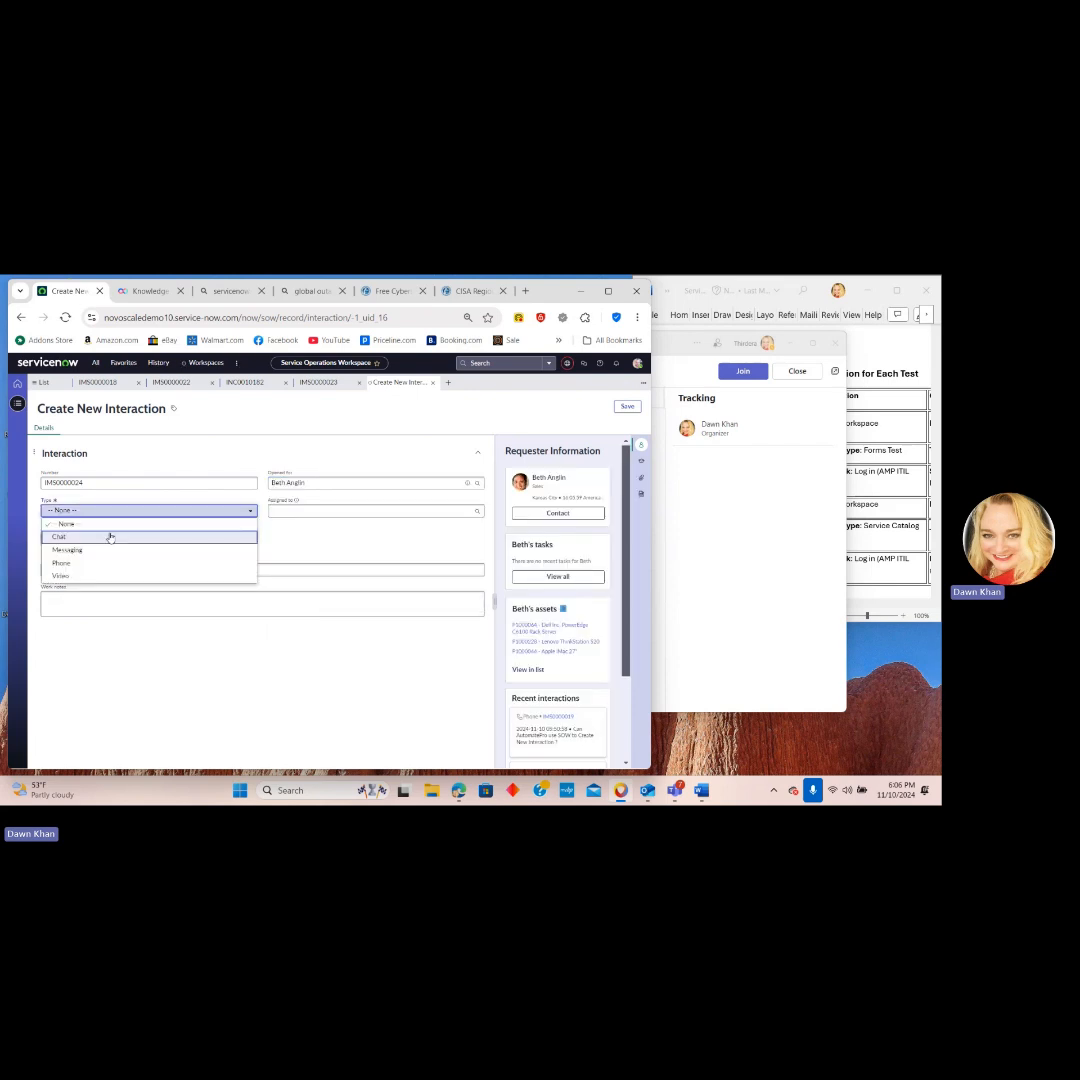
left_click(110, 537)
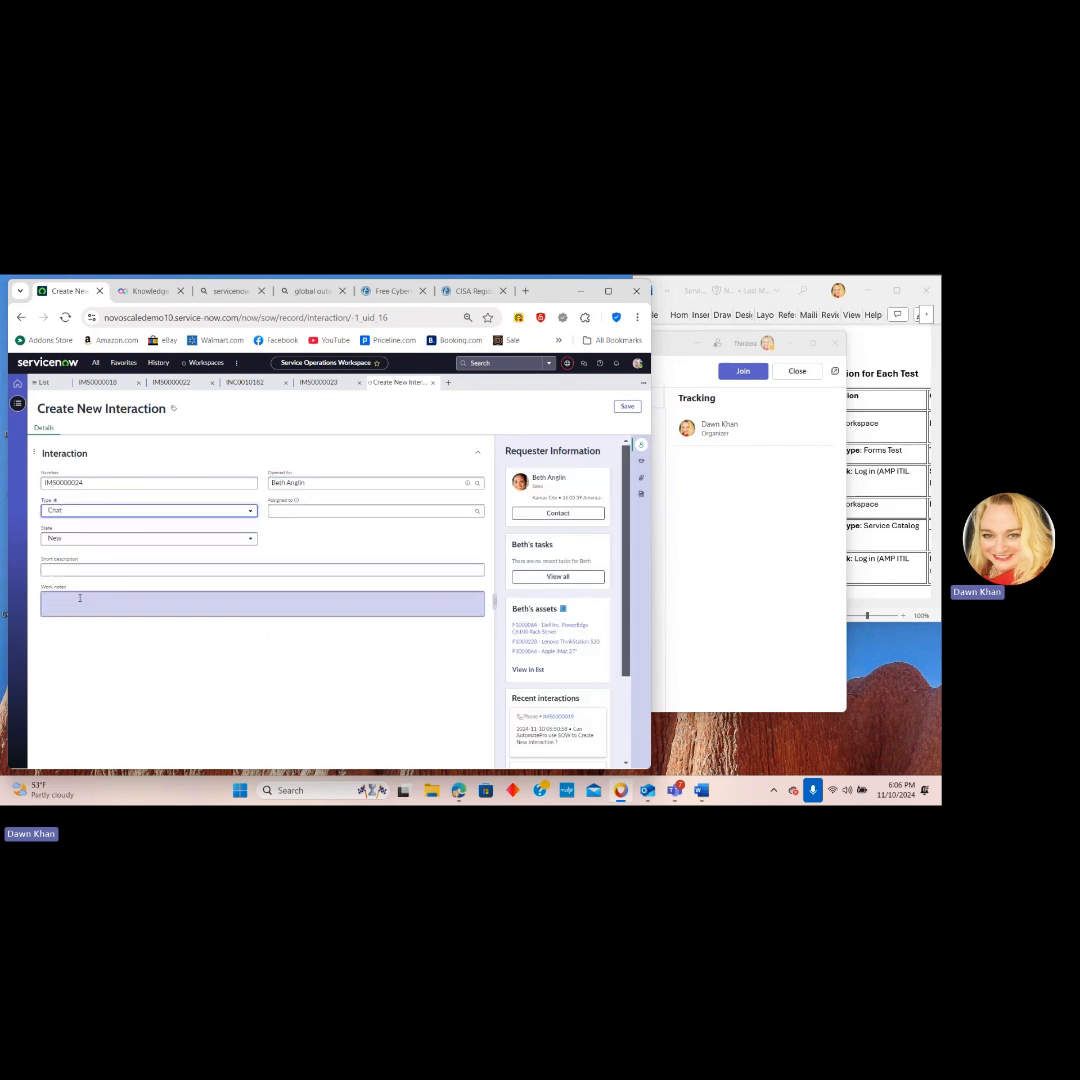
Set the short description to "Can AutomatePro use SOW to Create New Interaction ?", add the work note "Yes we can!", and save the interaction.
left_click(68, 568)
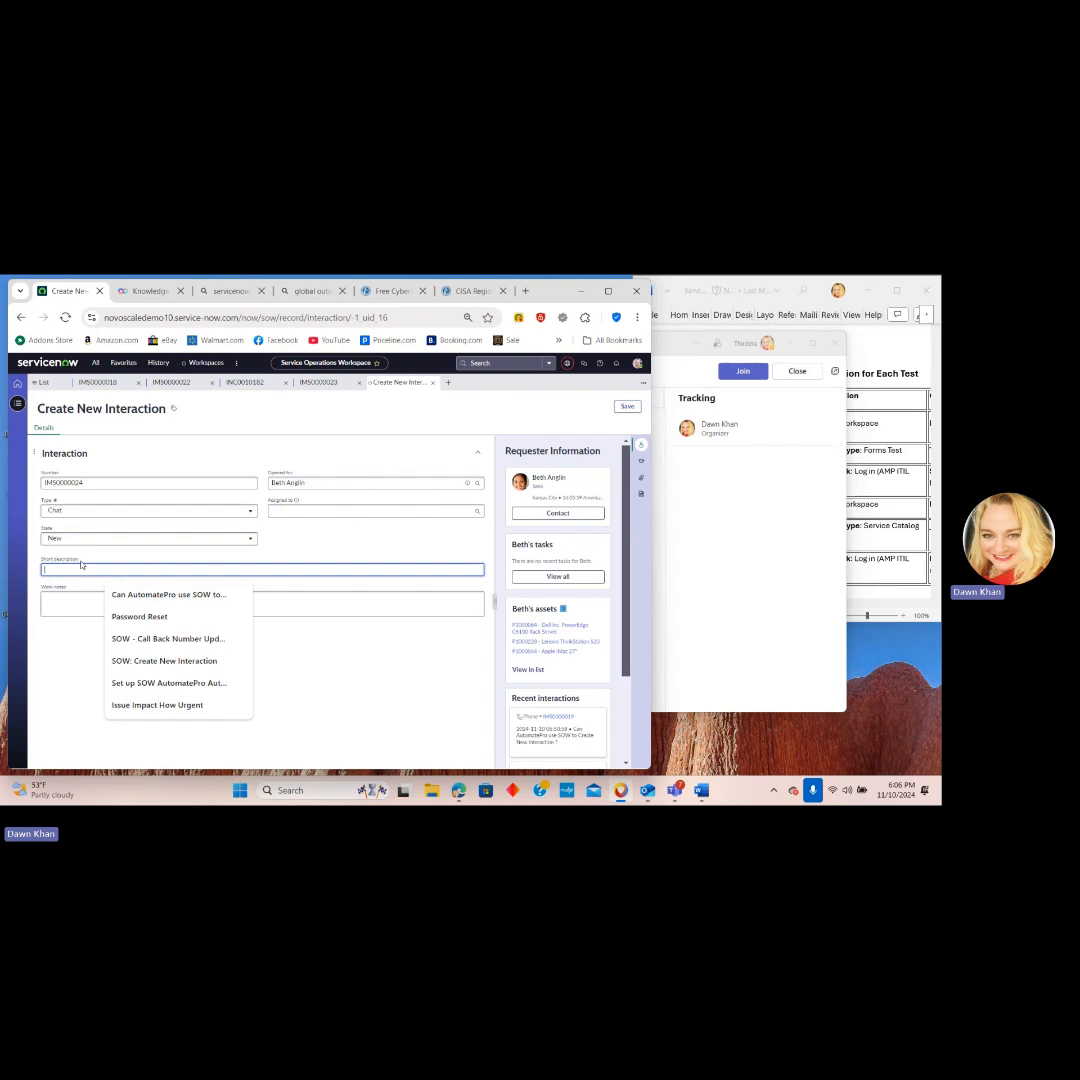
left_click(114, 593)
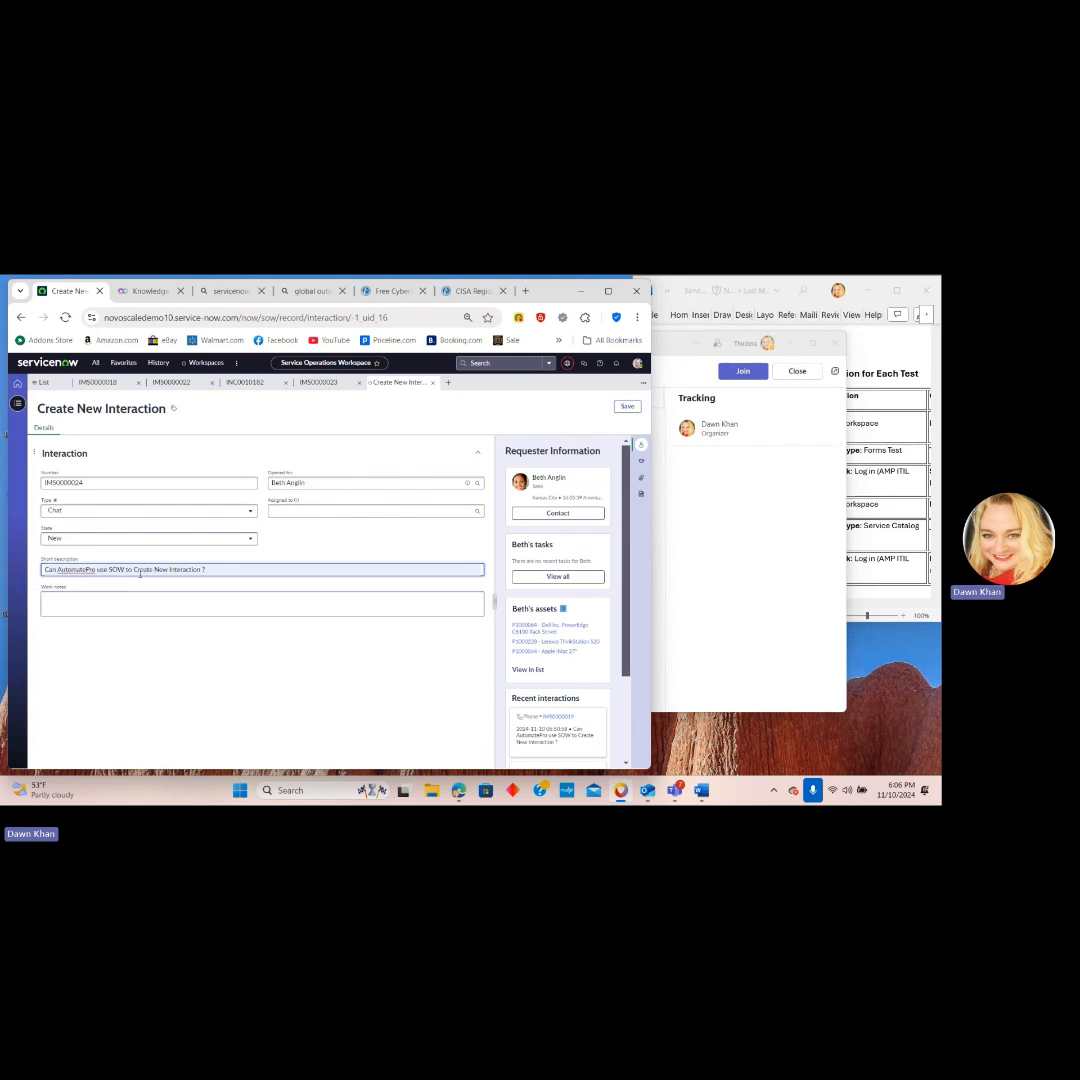
left_click(120, 604)
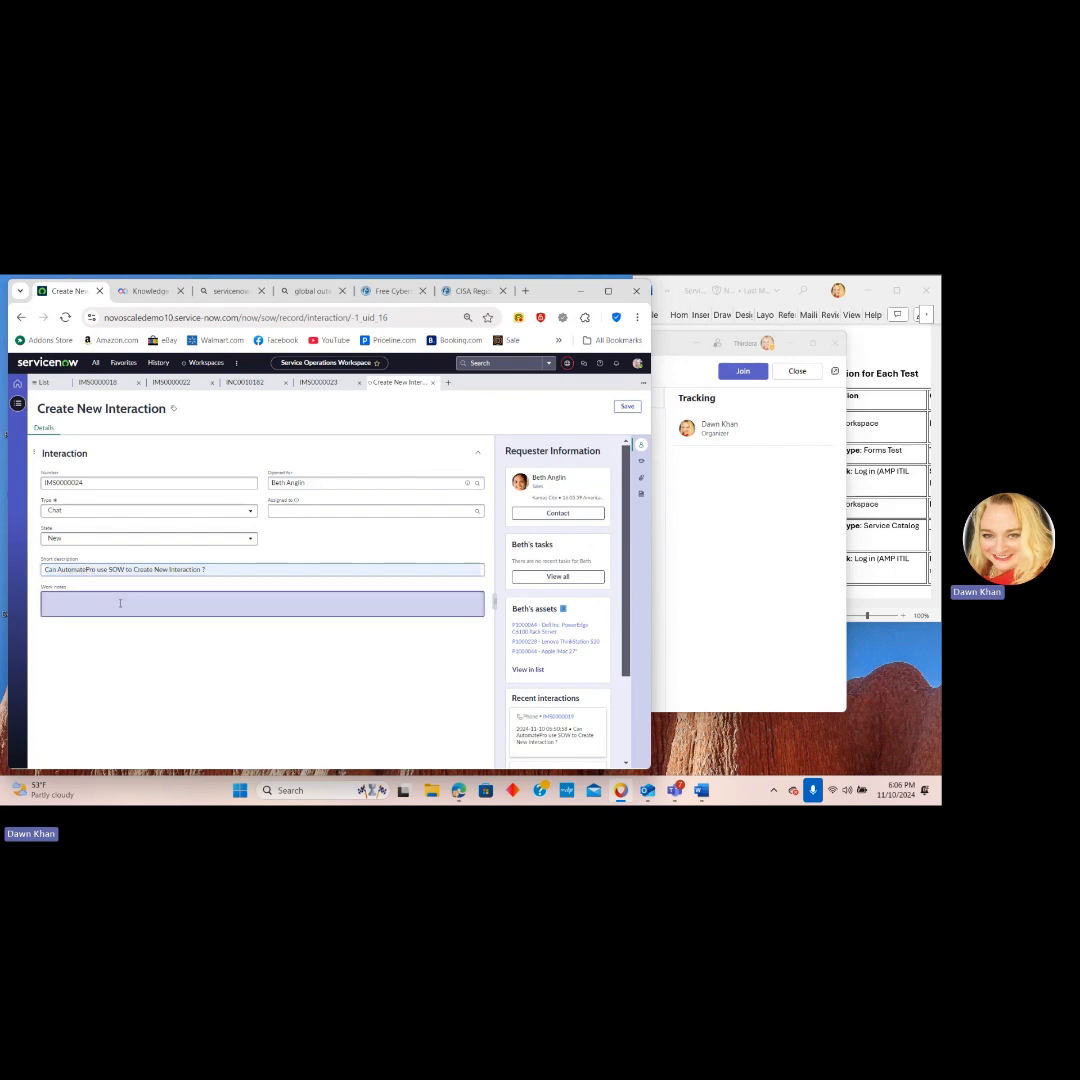
type("Yes we can!")
left_click(627, 406)
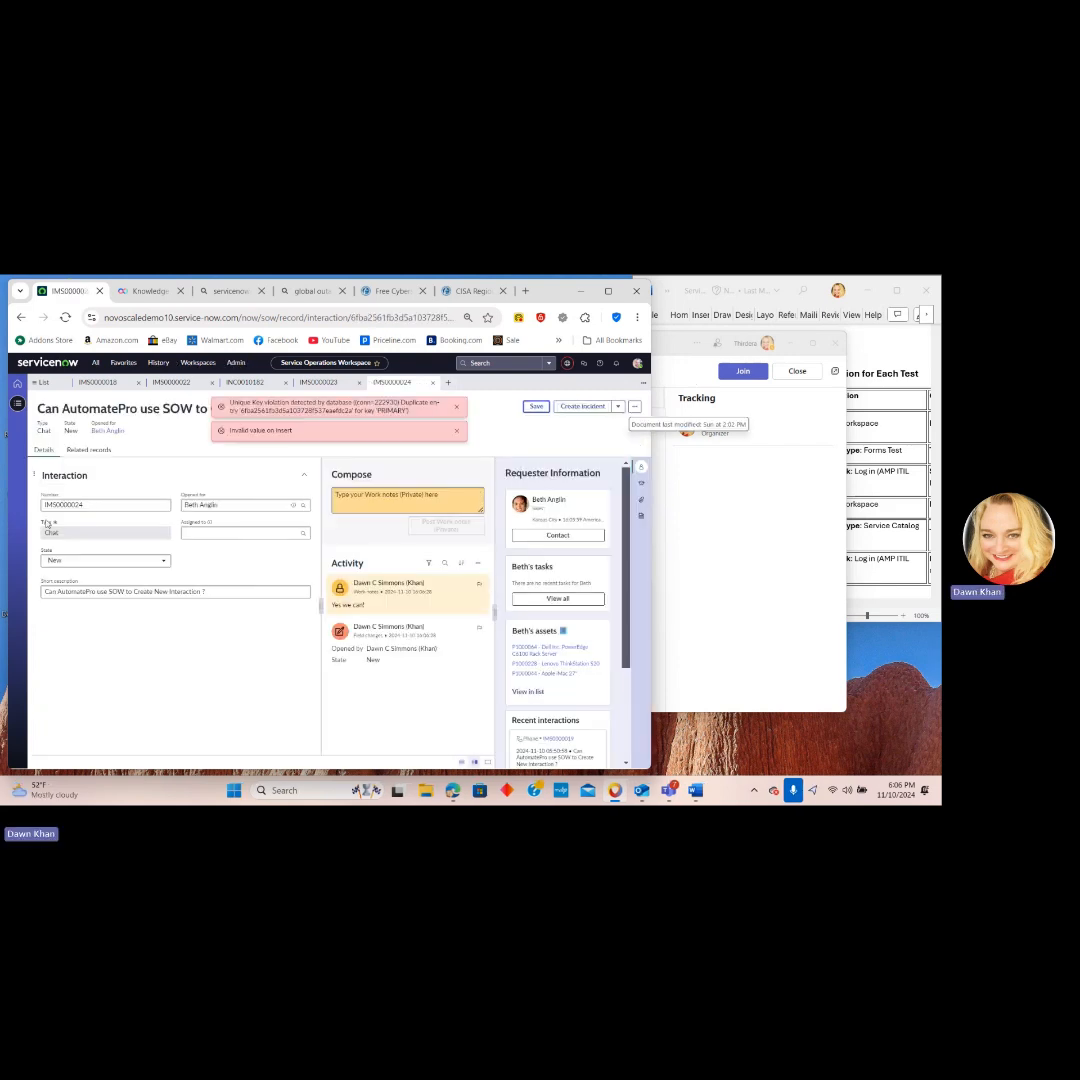
Dismiss both error messages, save the chat interaction again, and highlight its interaction number.
left_click(456, 407)
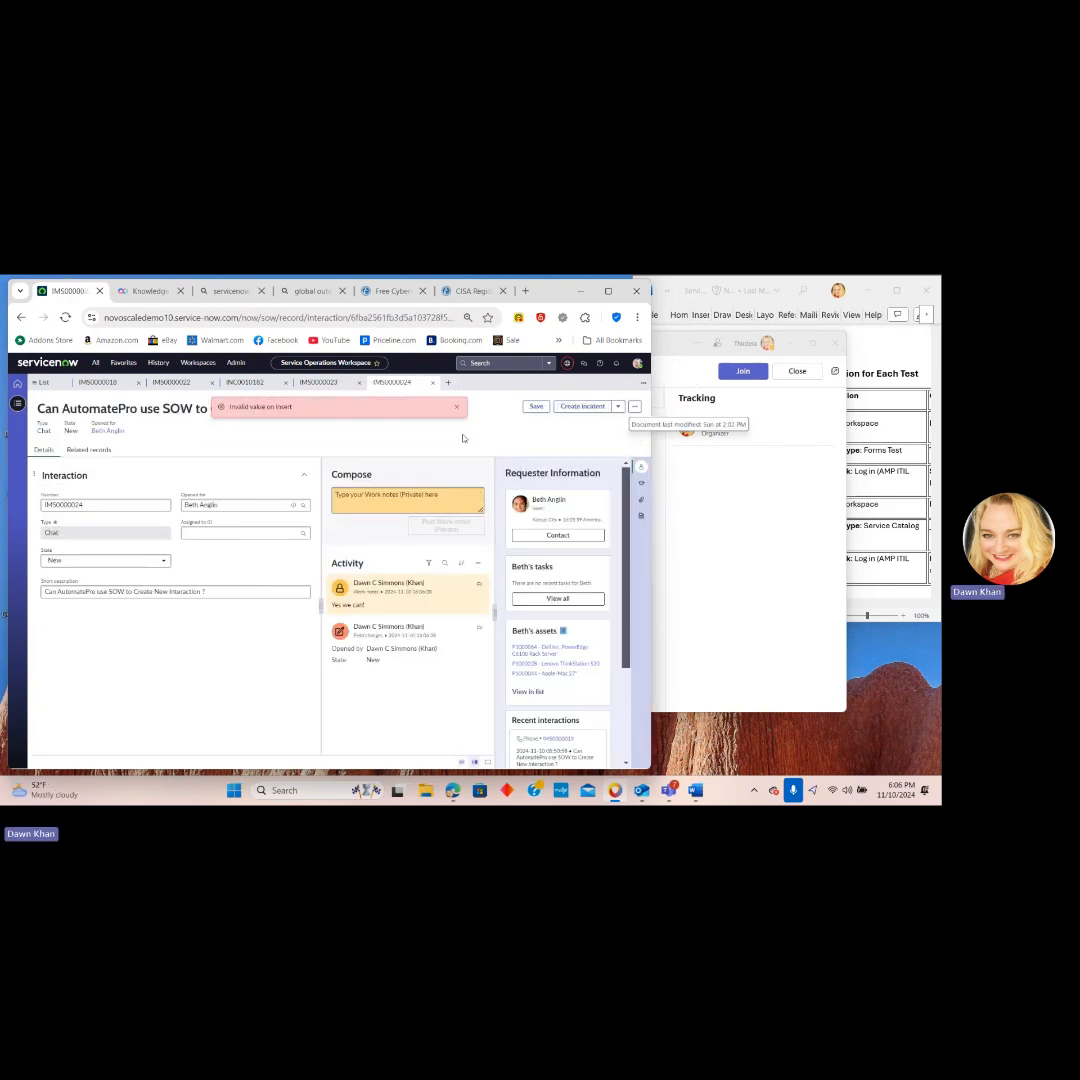
left_click(456, 407)
left_click(536, 406)
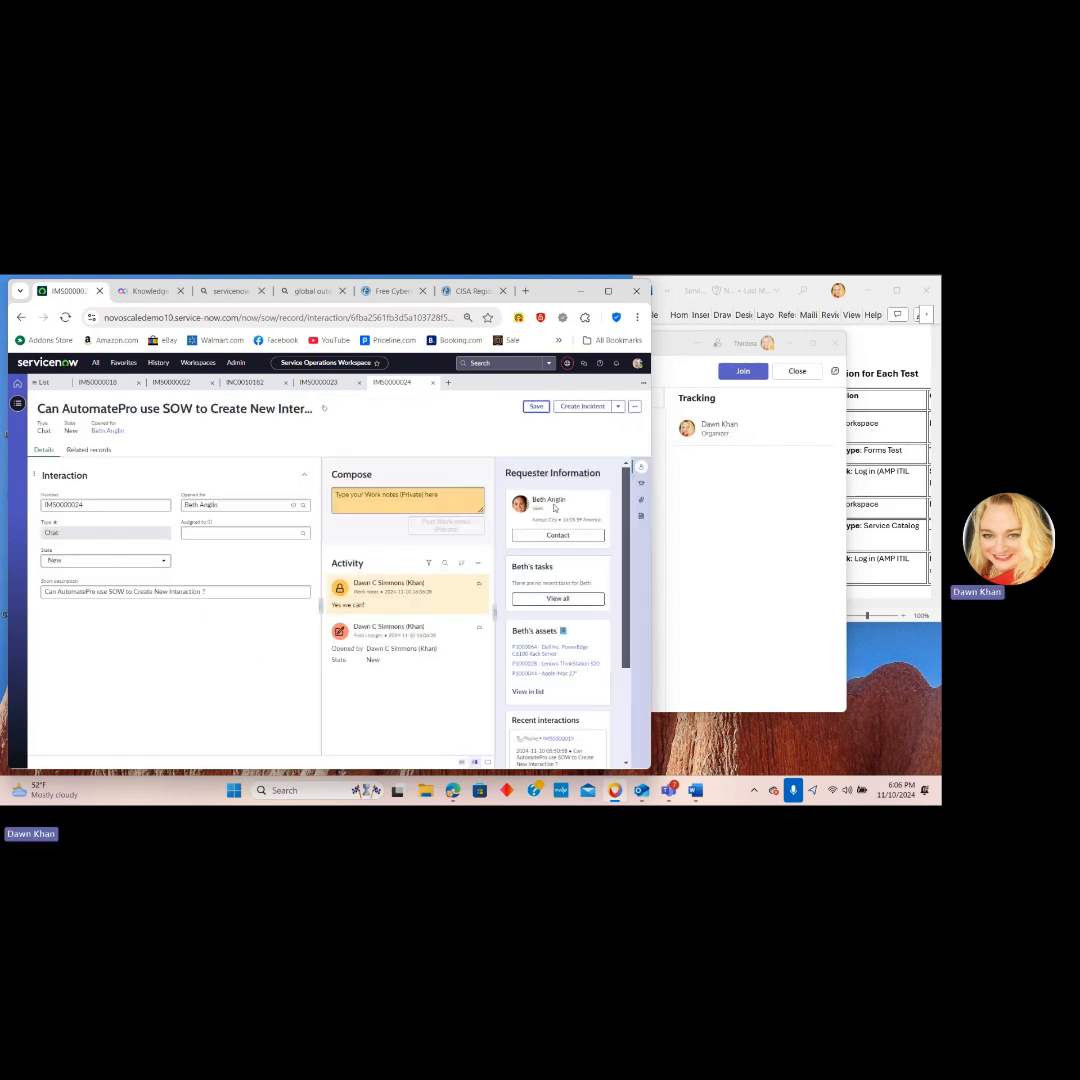
double_click(84, 508)
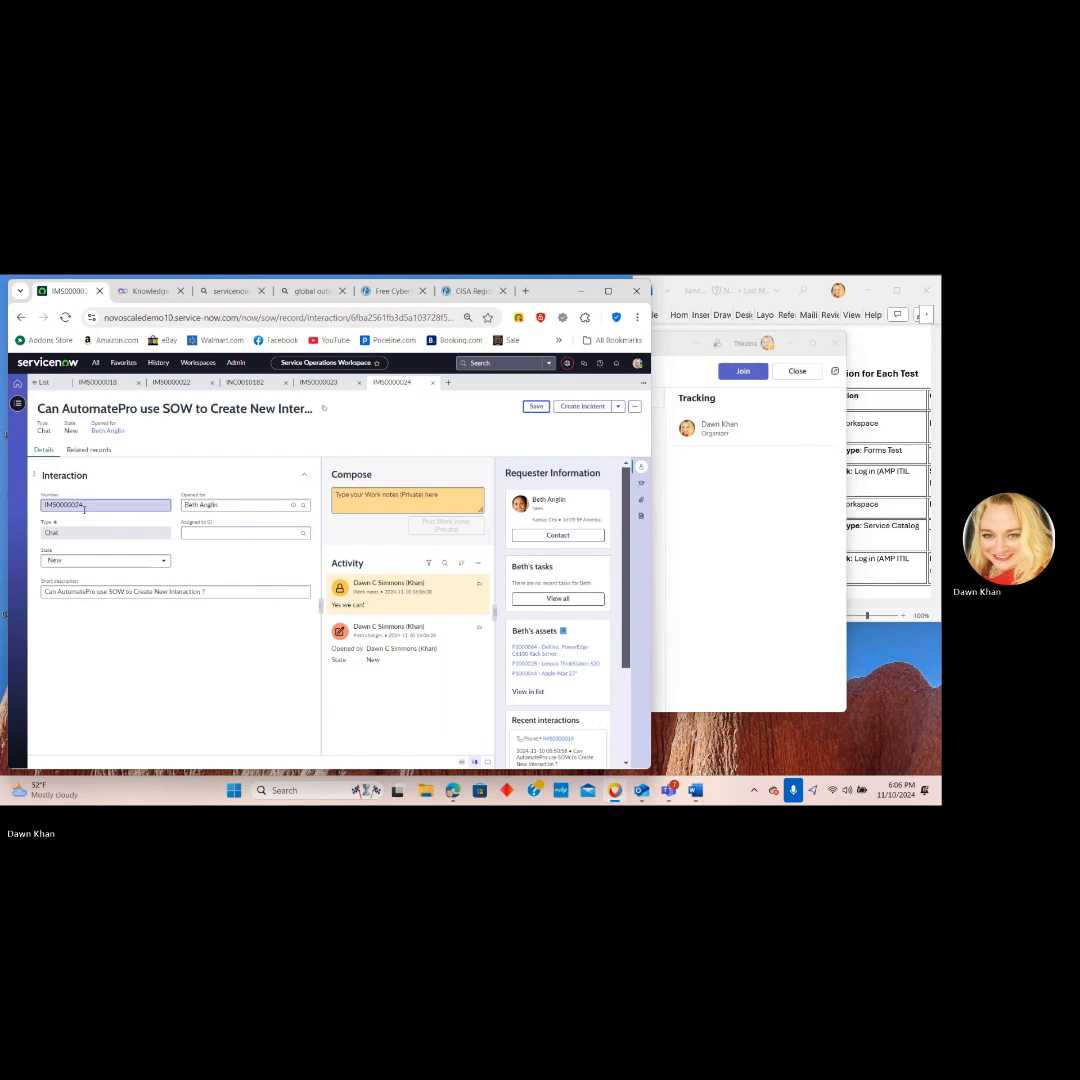
double_click(86, 507)
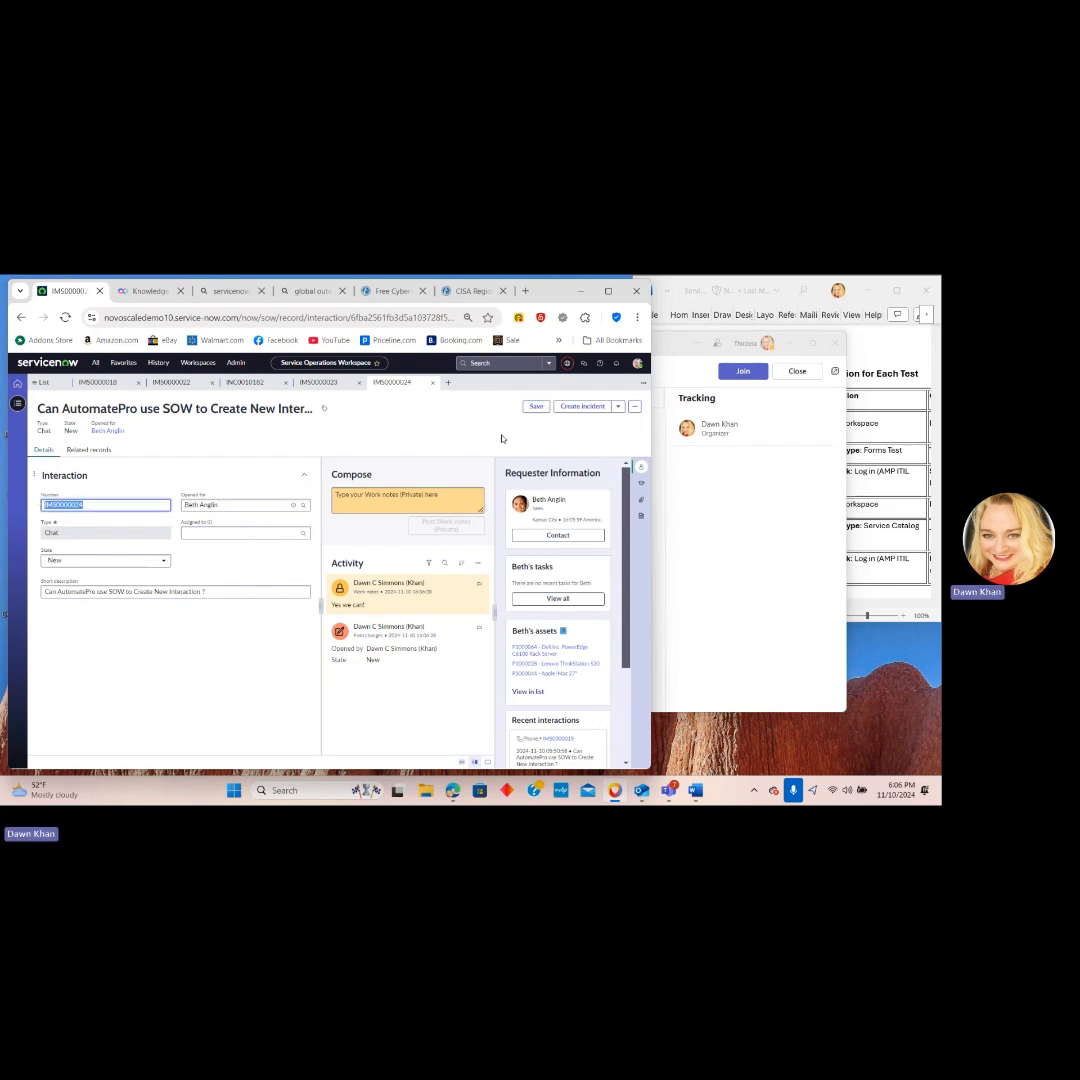
Return to the home overview, and close the older AutomatePro phone interaction and the "Issue Impact How Urgent" interaction with its incident.
left_click(24, 386)
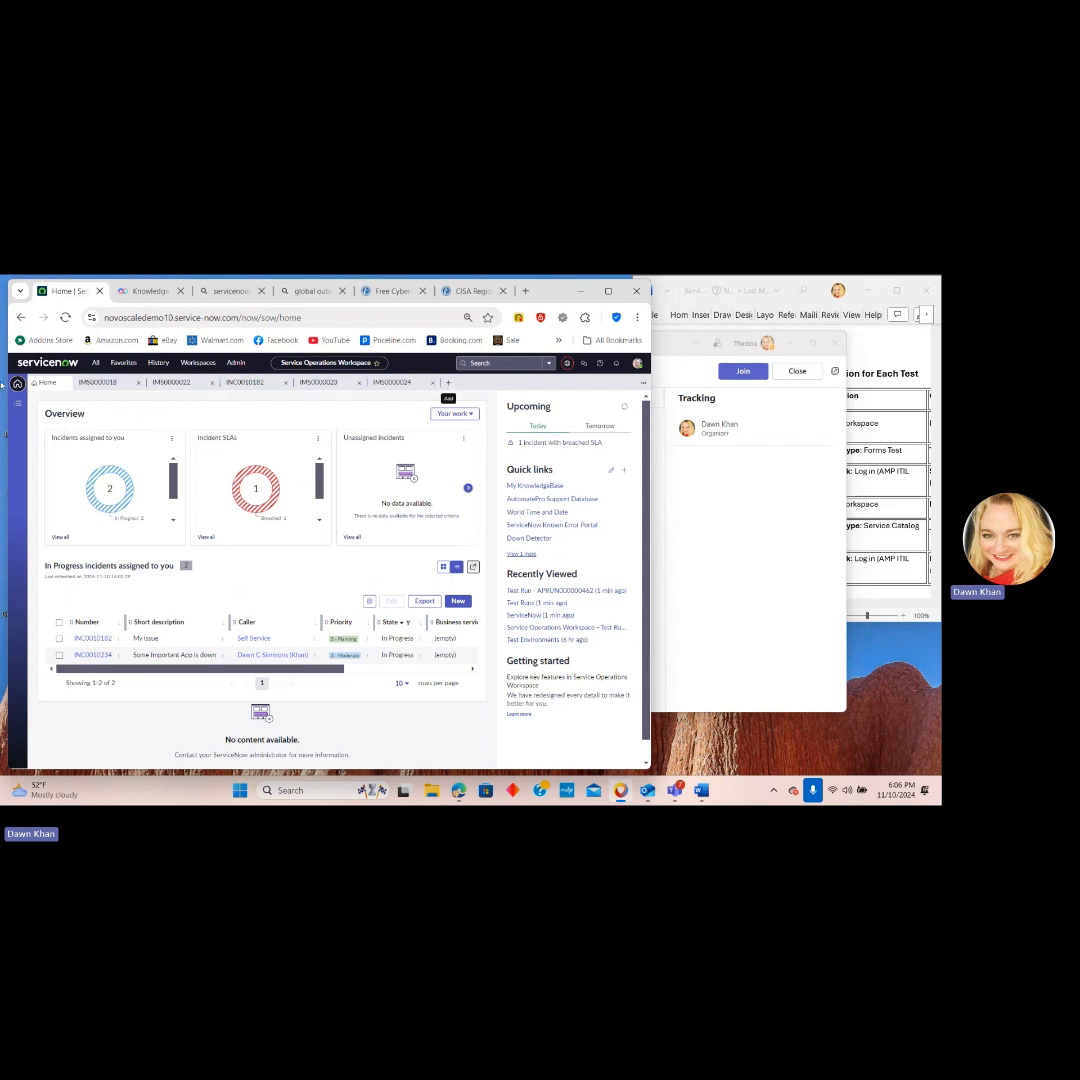
left_click(97, 383)
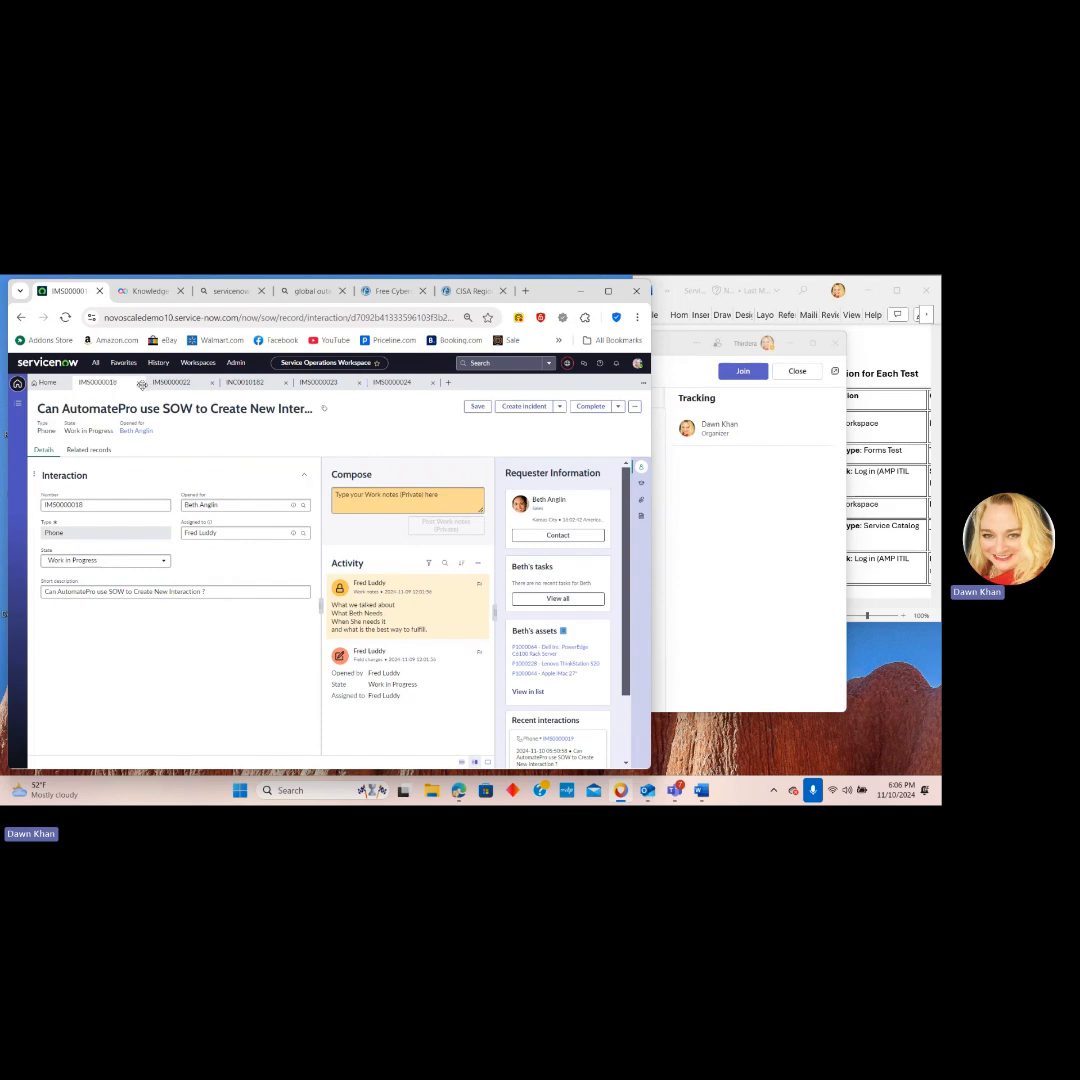
left_click(139, 386)
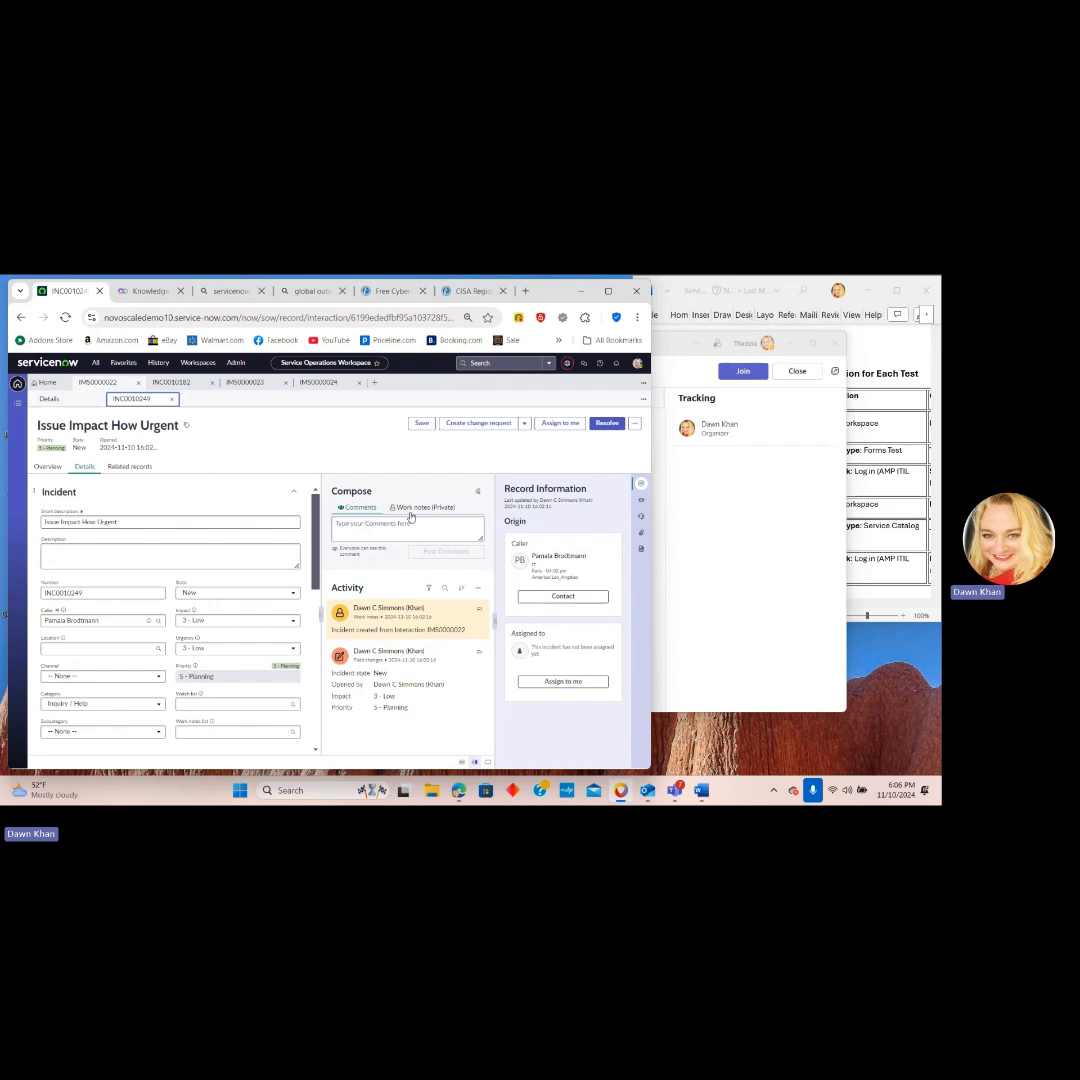
left_click(142, 383)
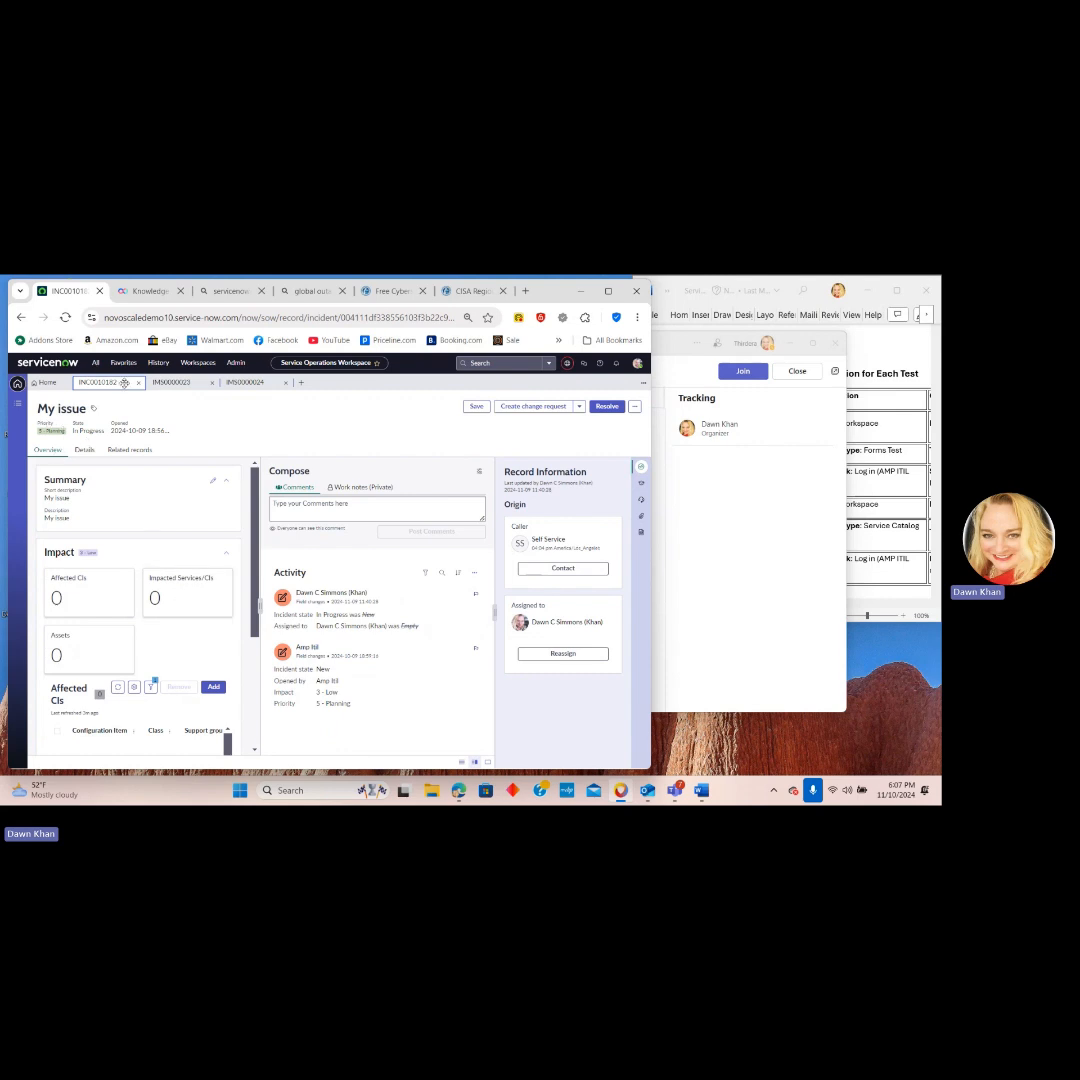
Close the "My issue" incident and the "Password Reset" phone interaction.
left_click(137, 384)
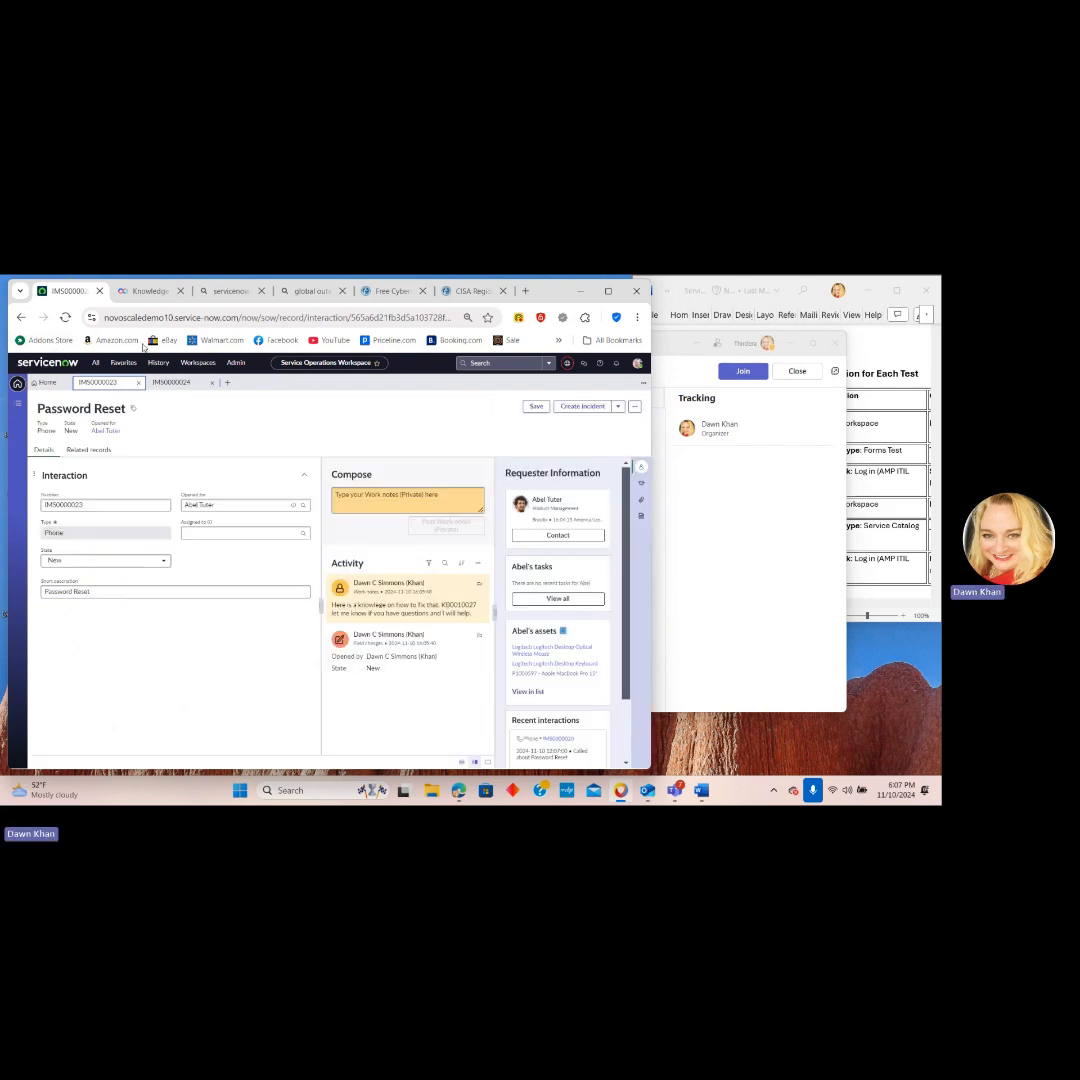
left_click(139, 383)
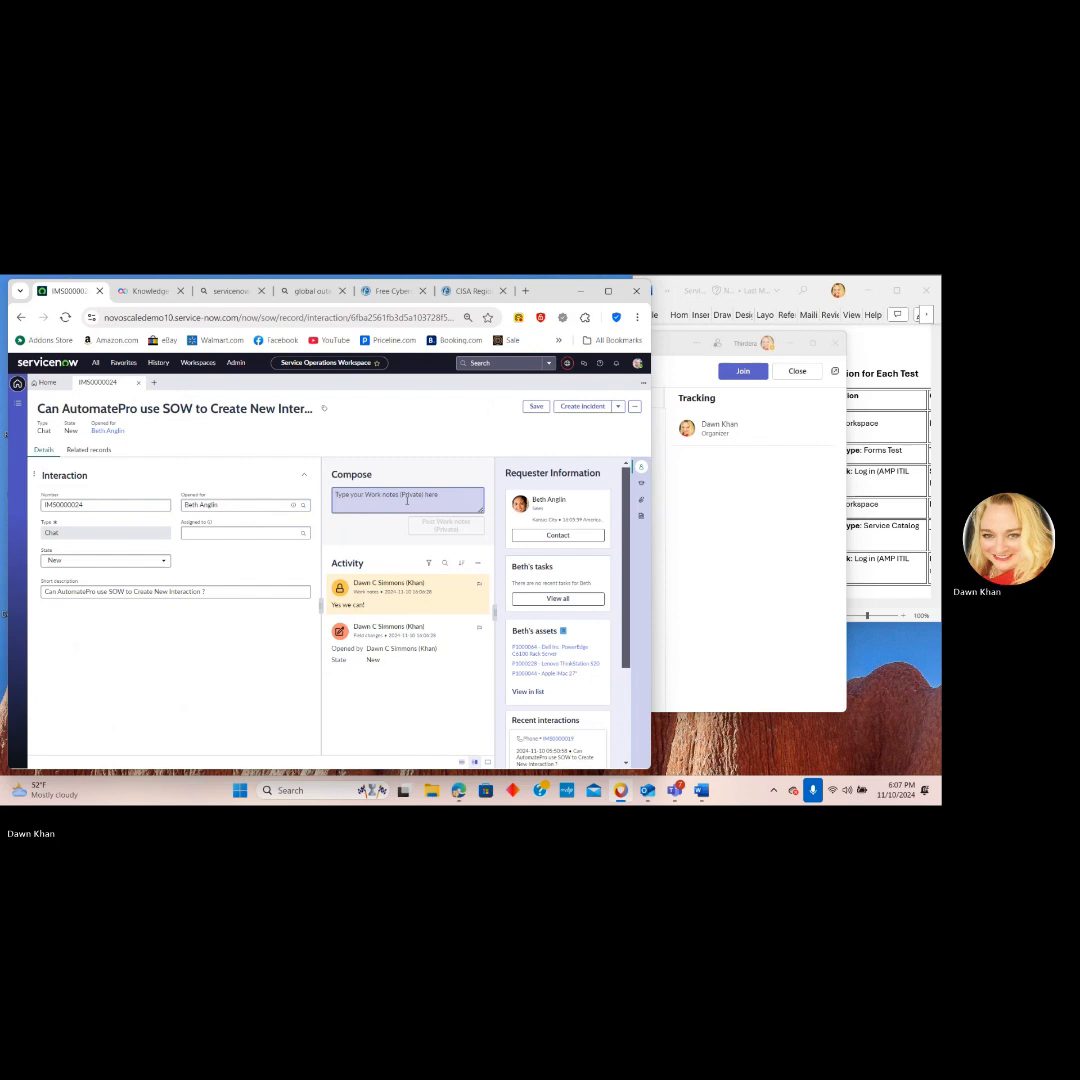
Post the work note "Yes lets set up the AutomatePro Quickstart AI as a proof of concept." on the chat interaction.
type("Yes lets set up t")
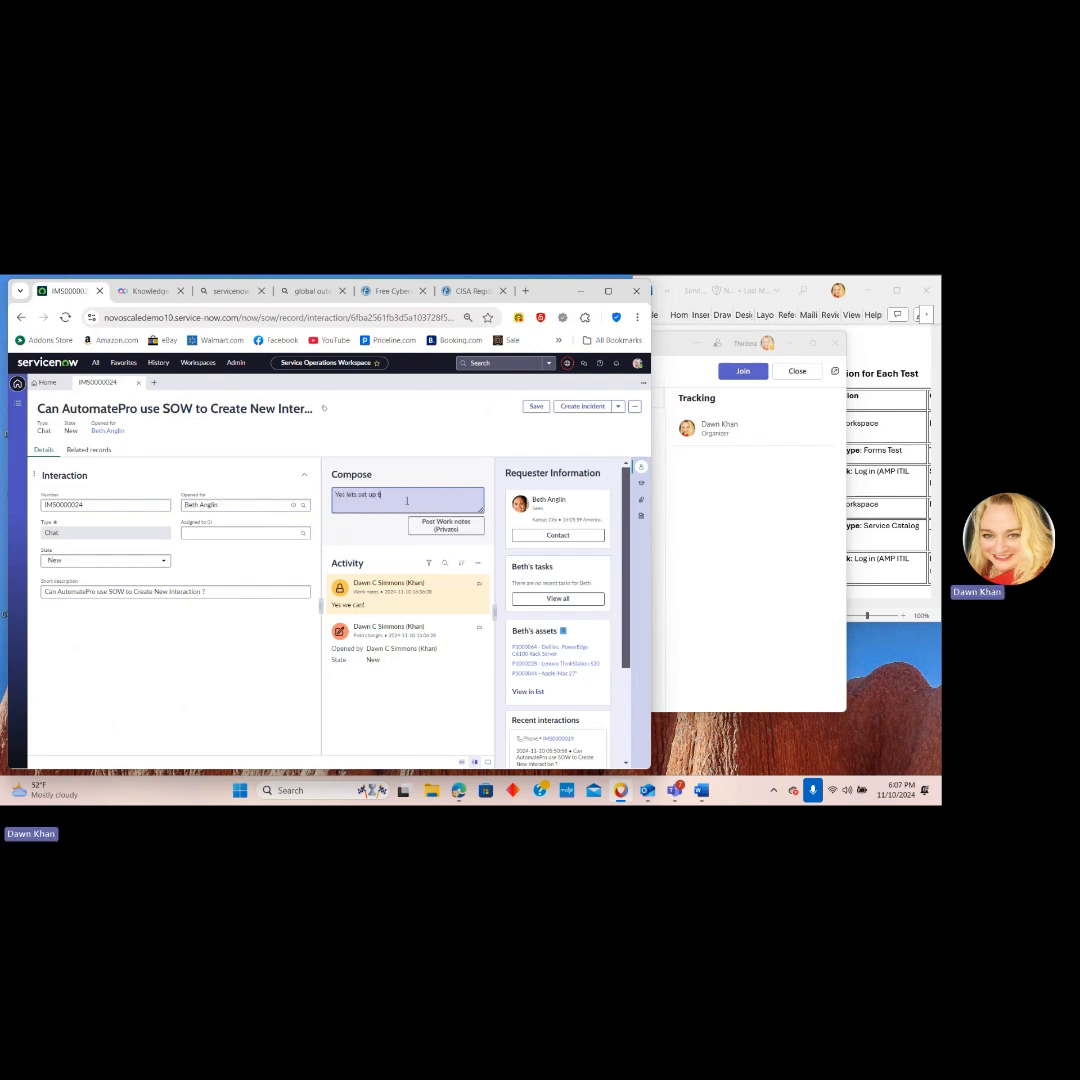
type("he AUtomatePro Quickstart AI as a pla")
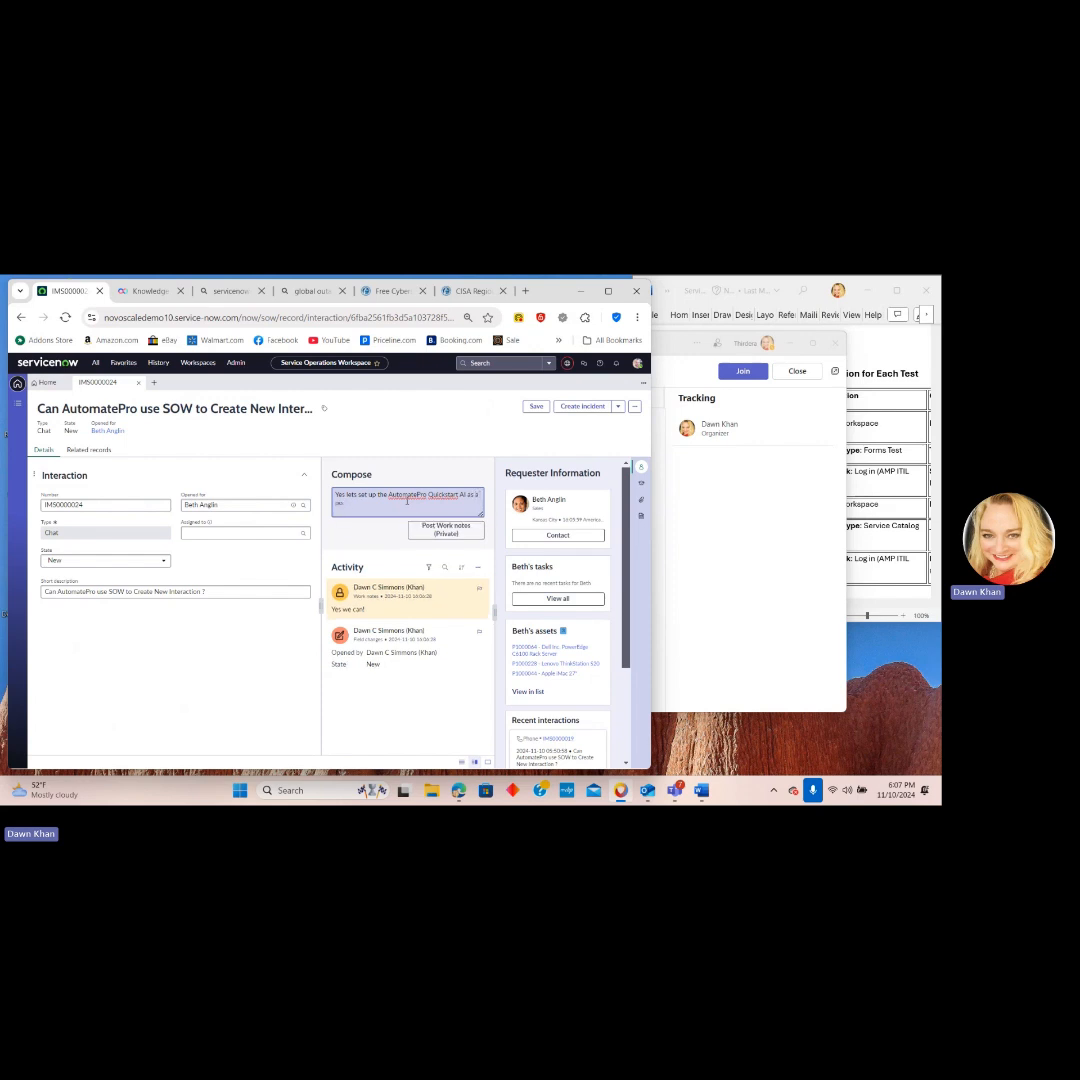
type("oir")
key("BackSpace")
key("BackSpace")
key("BackSpace")
type("oof of concep")
left_click(446, 529)
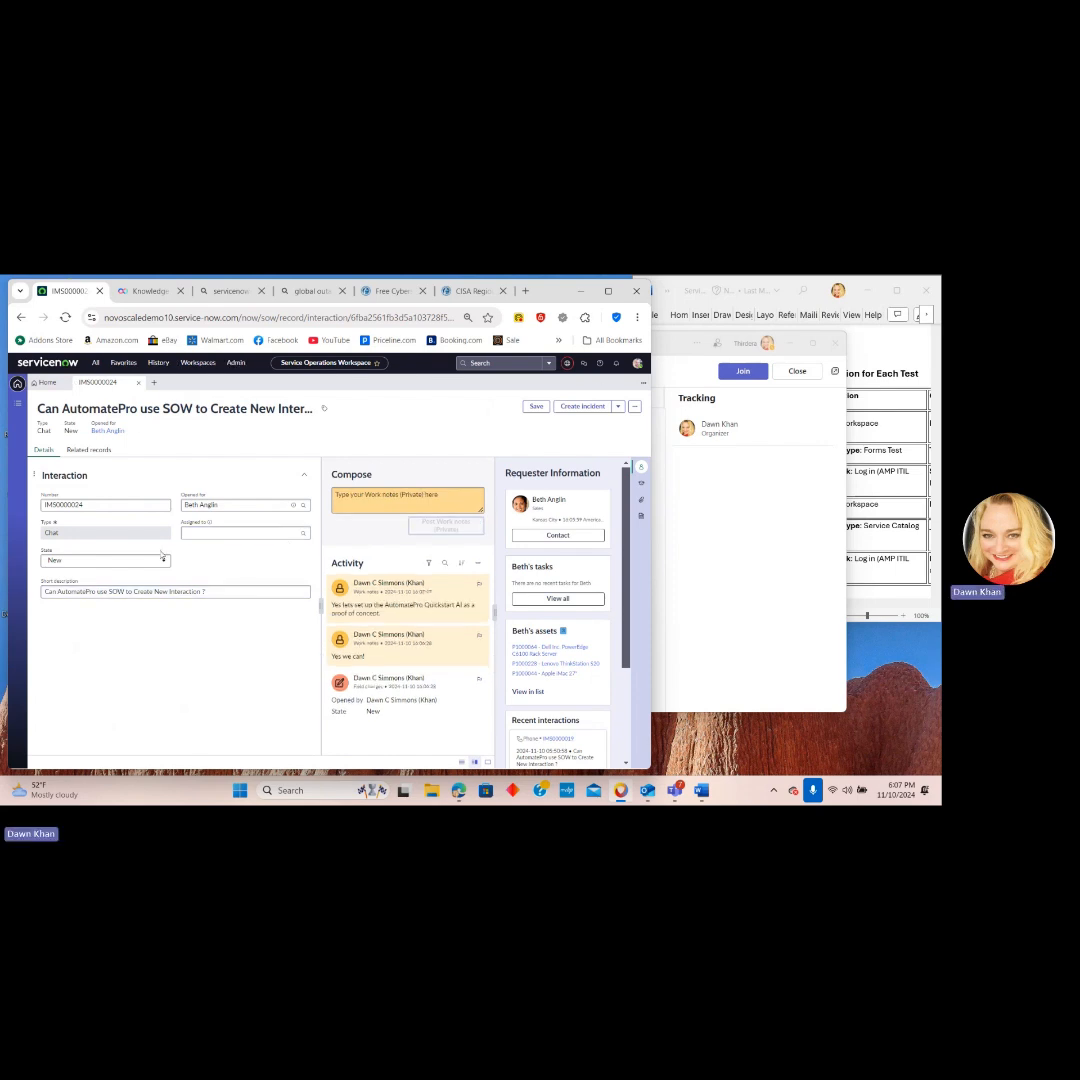
Highlight the interaction number in the chat interaction's details.
left_click(58, 504)
left_click(160, 317)
double_click(89, 504)
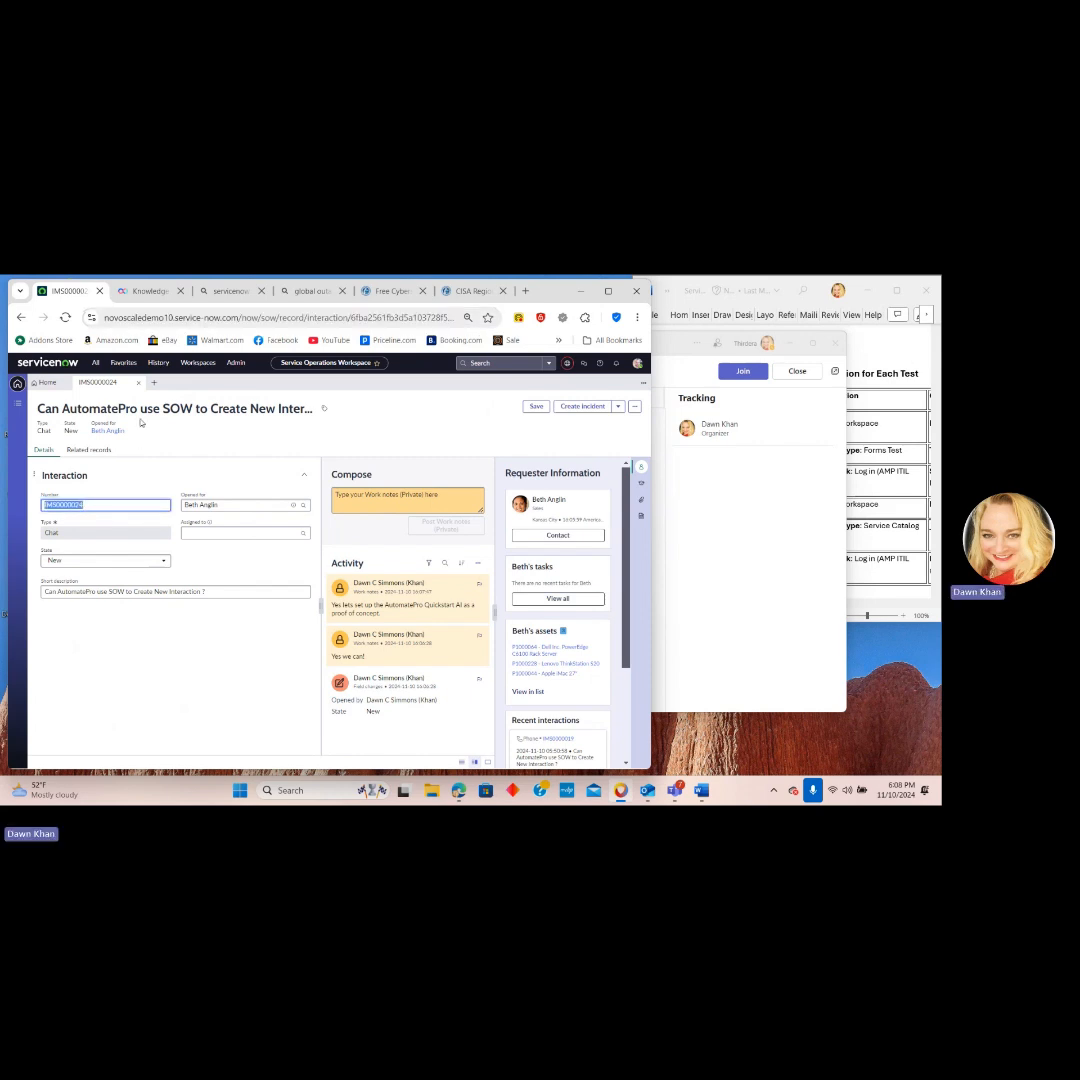
Filter the application navigator for "quick" and open the AutomatePro QuickStart AI page for generating a test plan from forms.
left_click(96, 363)
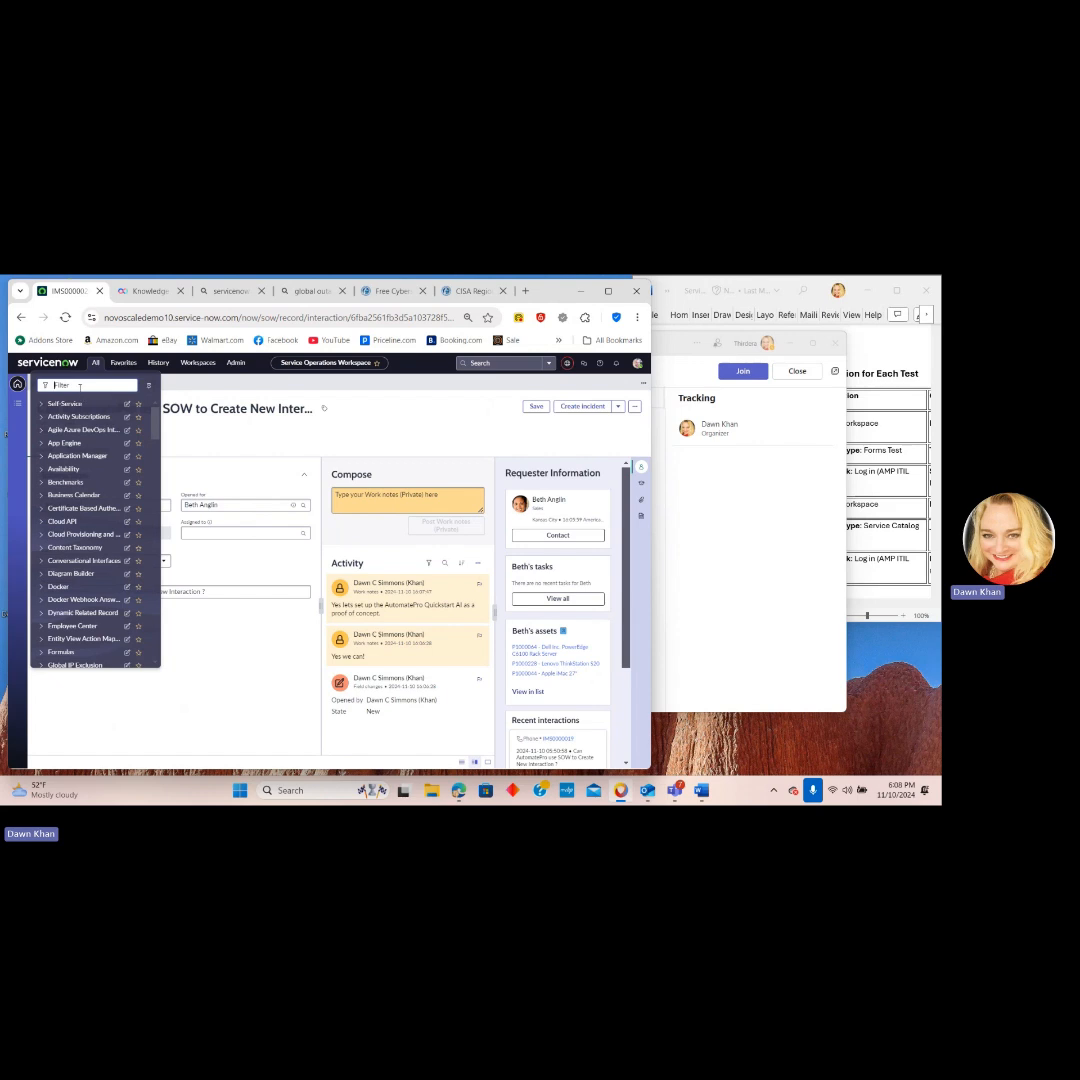
type("quick")
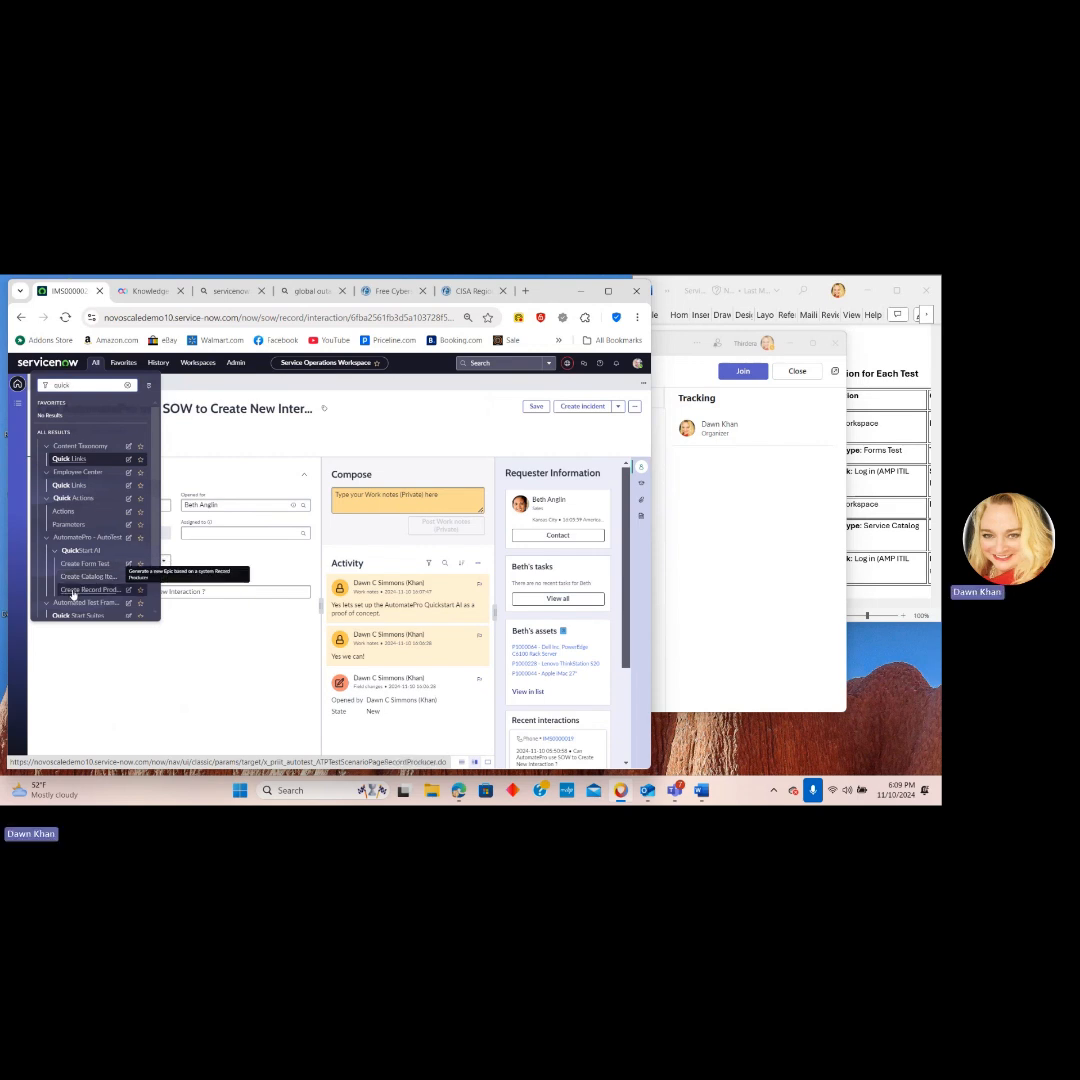
left_click(72, 590)
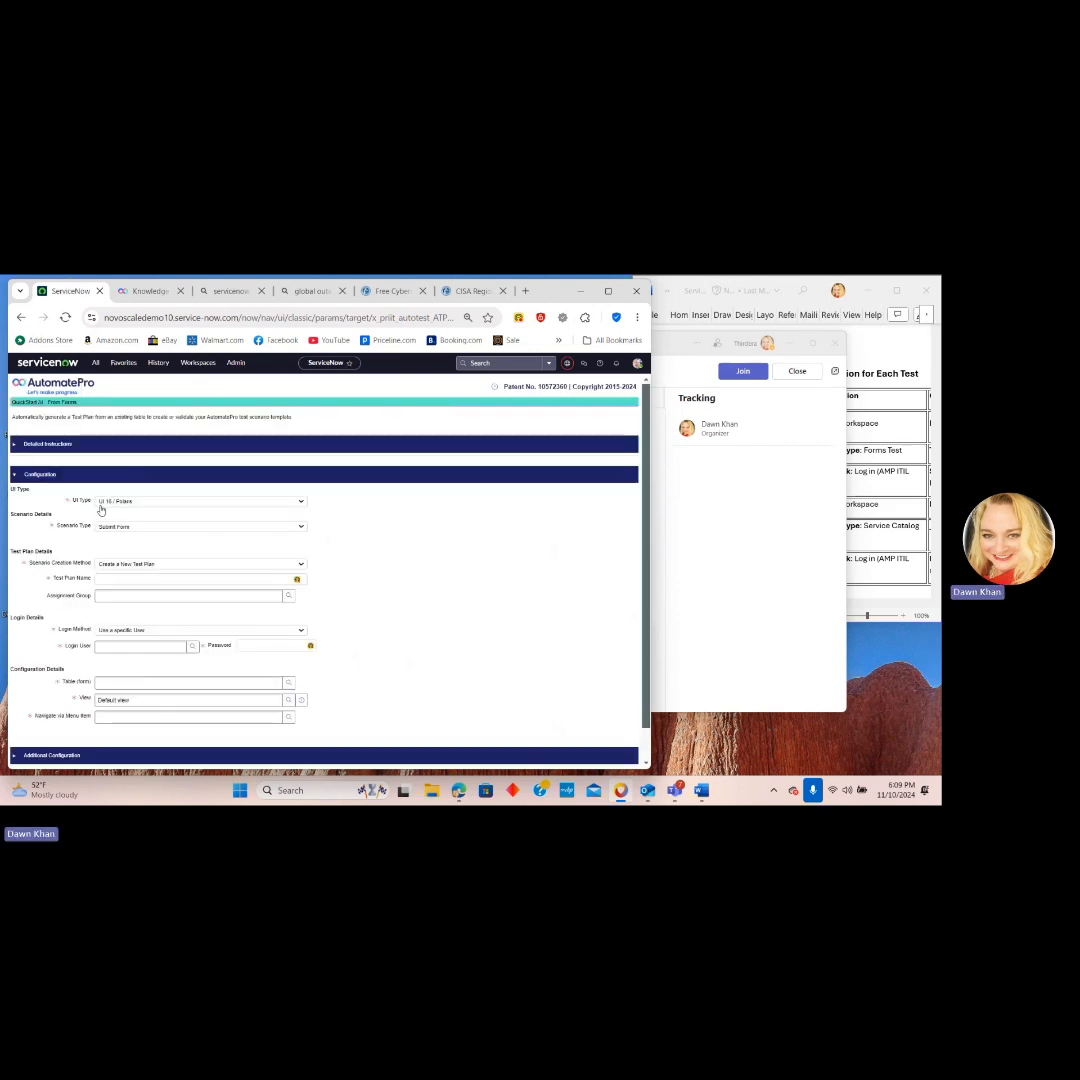
Set the test configuration's UI type to Workspace and its scenario type to Submit Form.
left_click(140, 501)
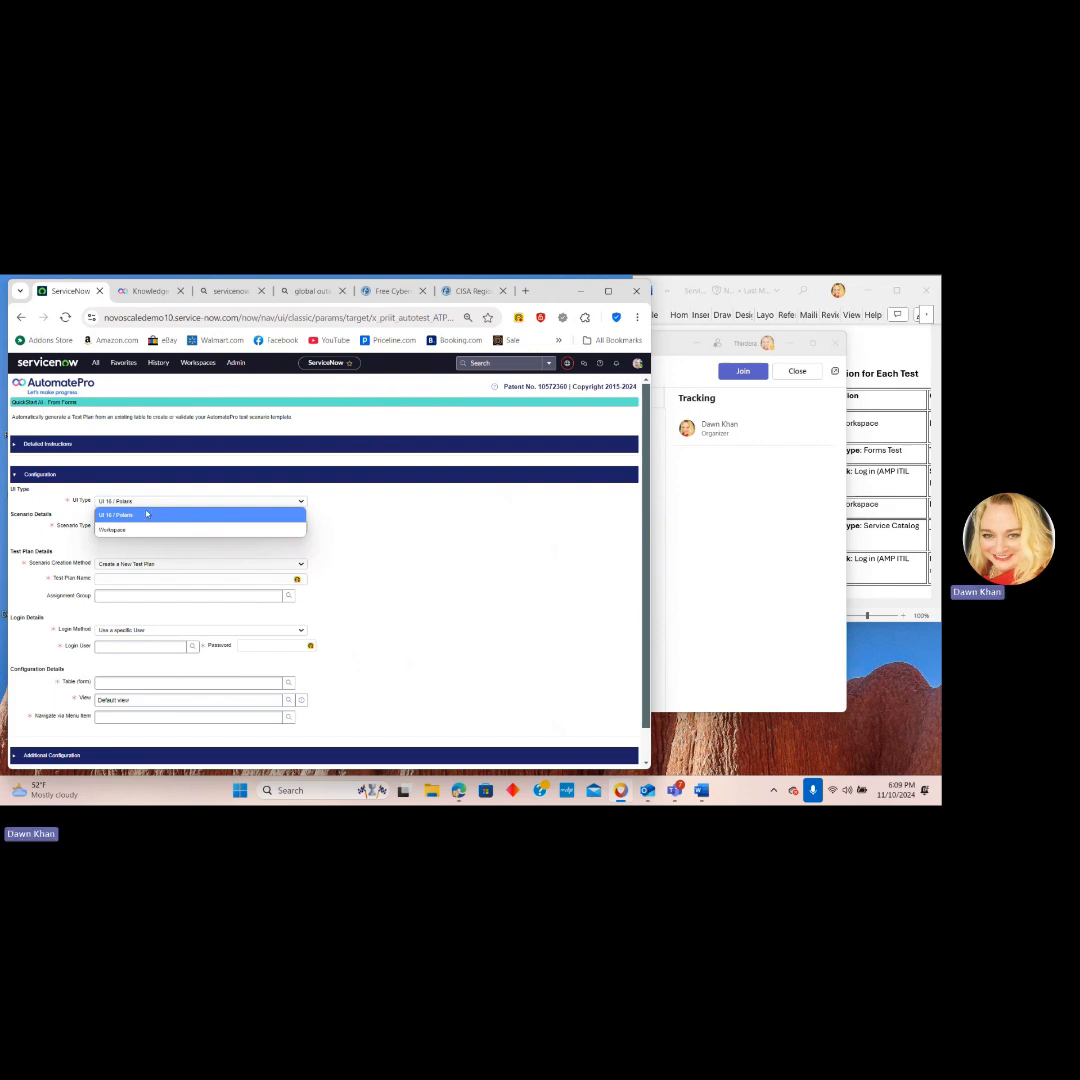
left_click(118, 529)
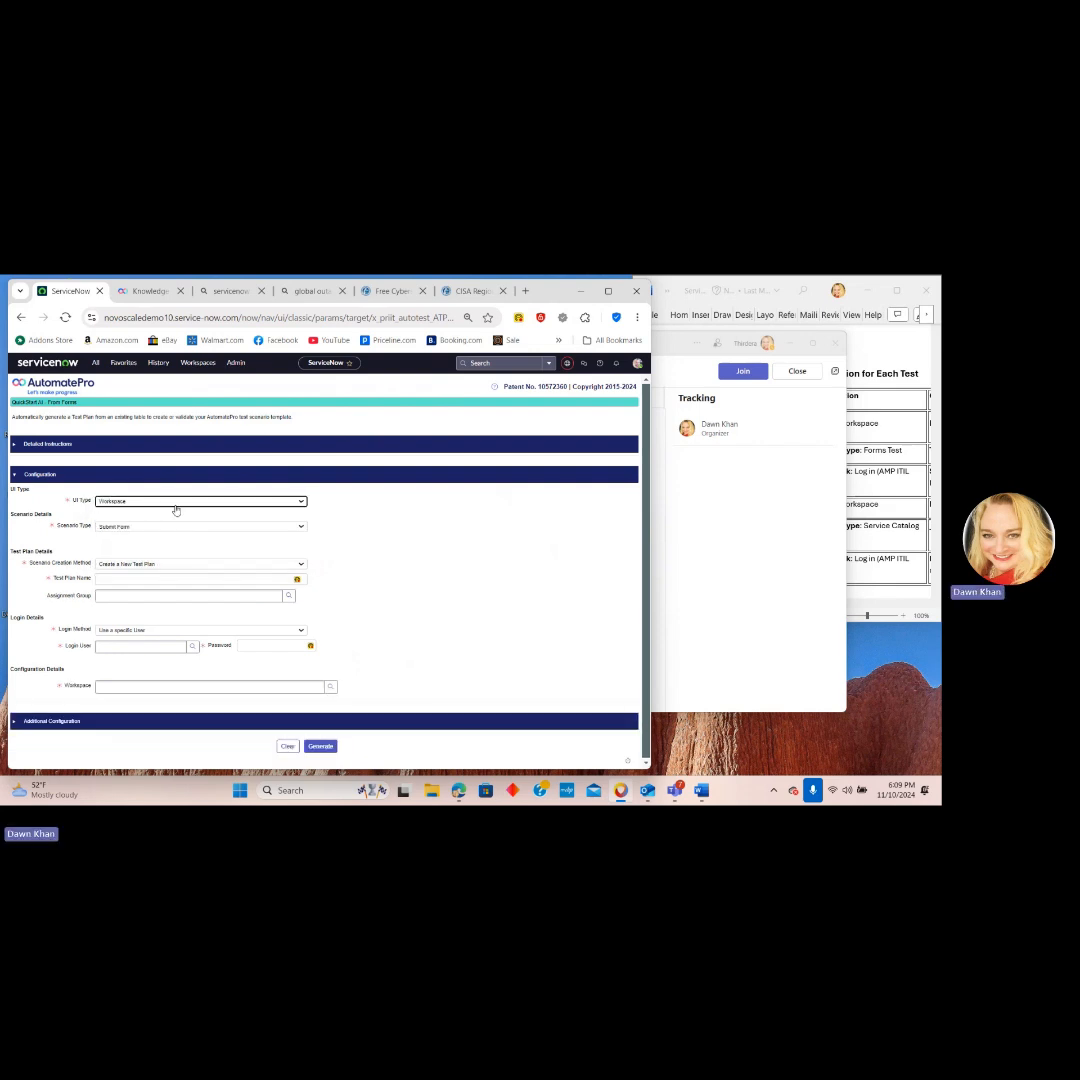
left_click(122, 529)
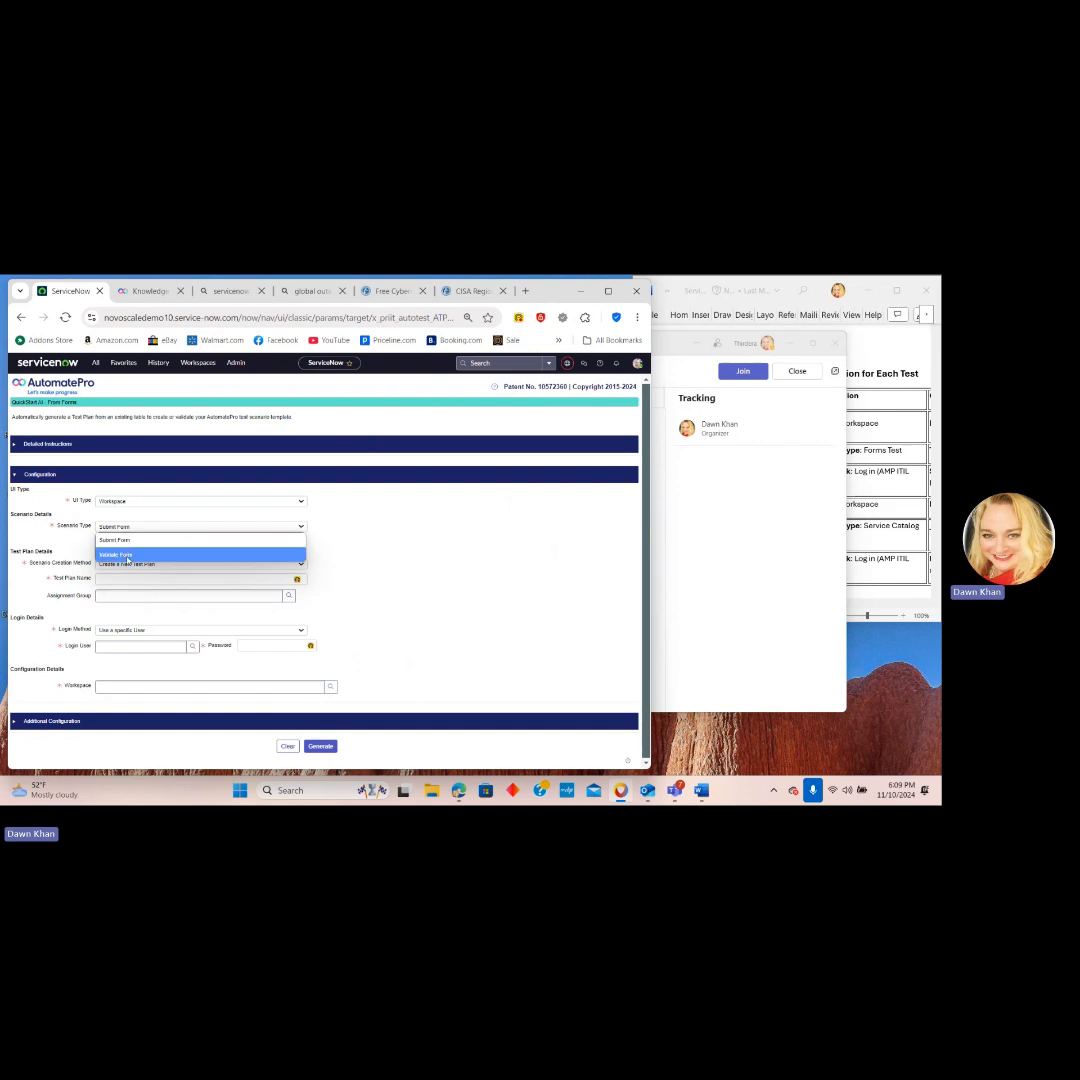
left_click(120, 537)
Name the new test plan "AI: Create Test Plan from SOW Interactions".
left_click(116, 579)
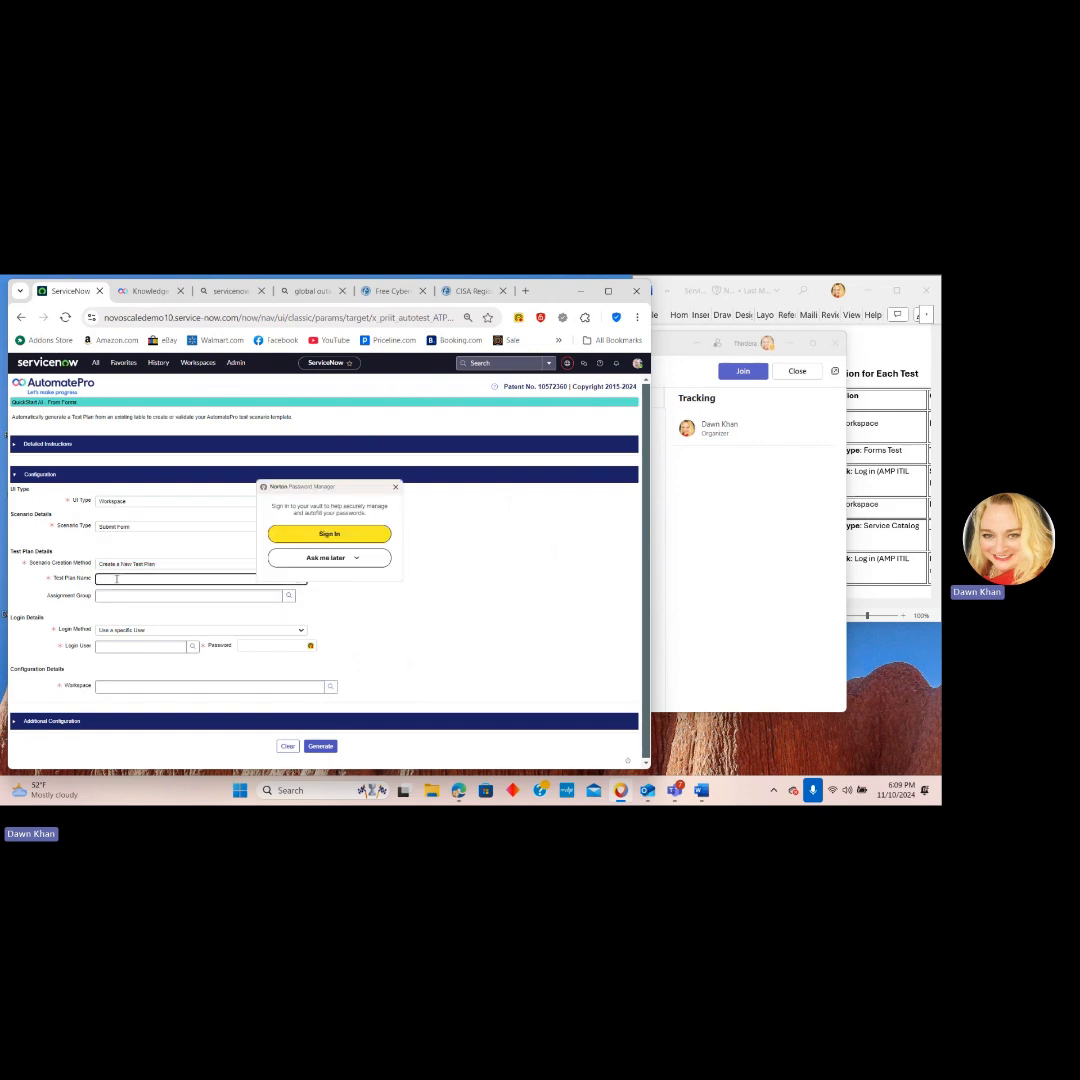
type("Create Test Plan from SOW")
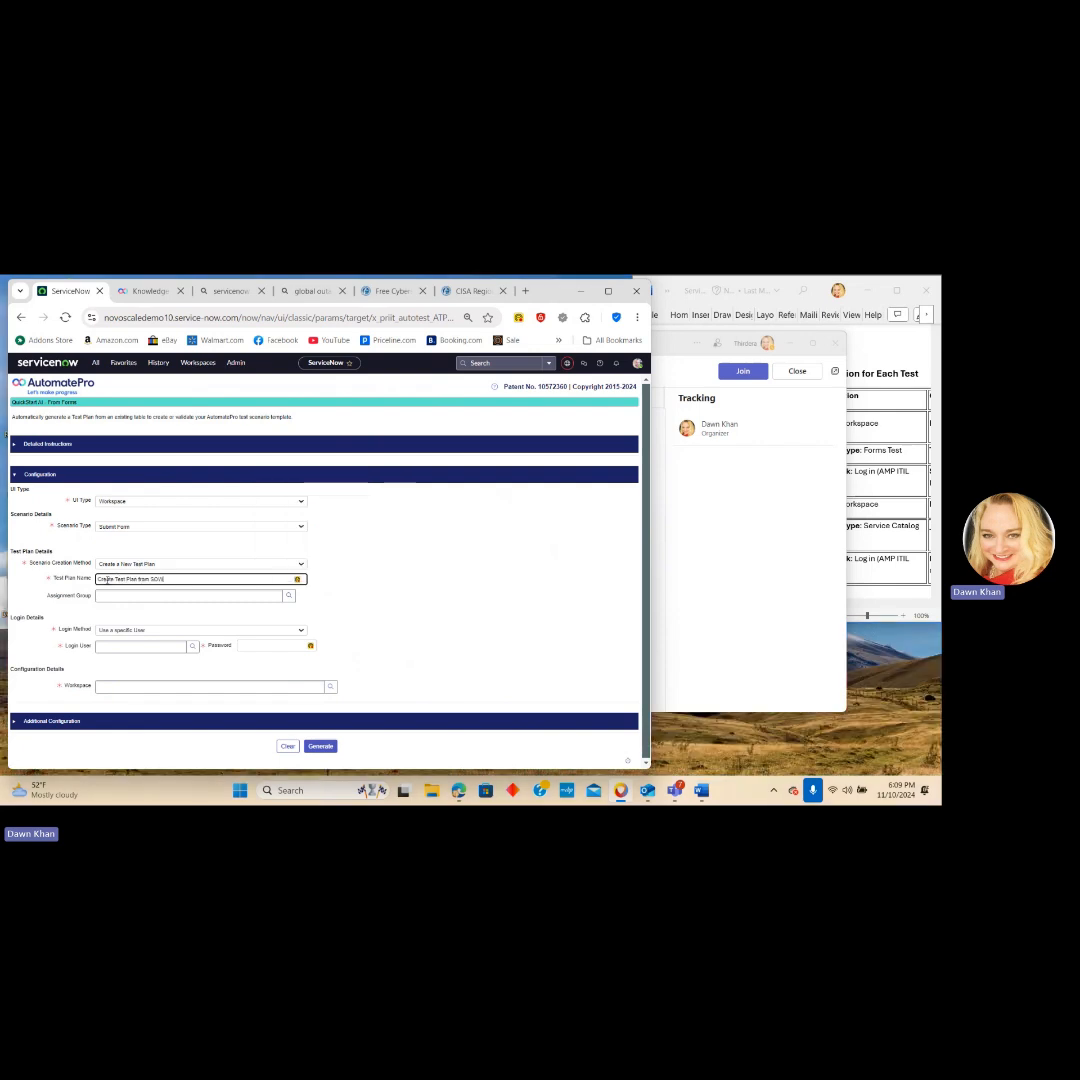
type("Interactions")
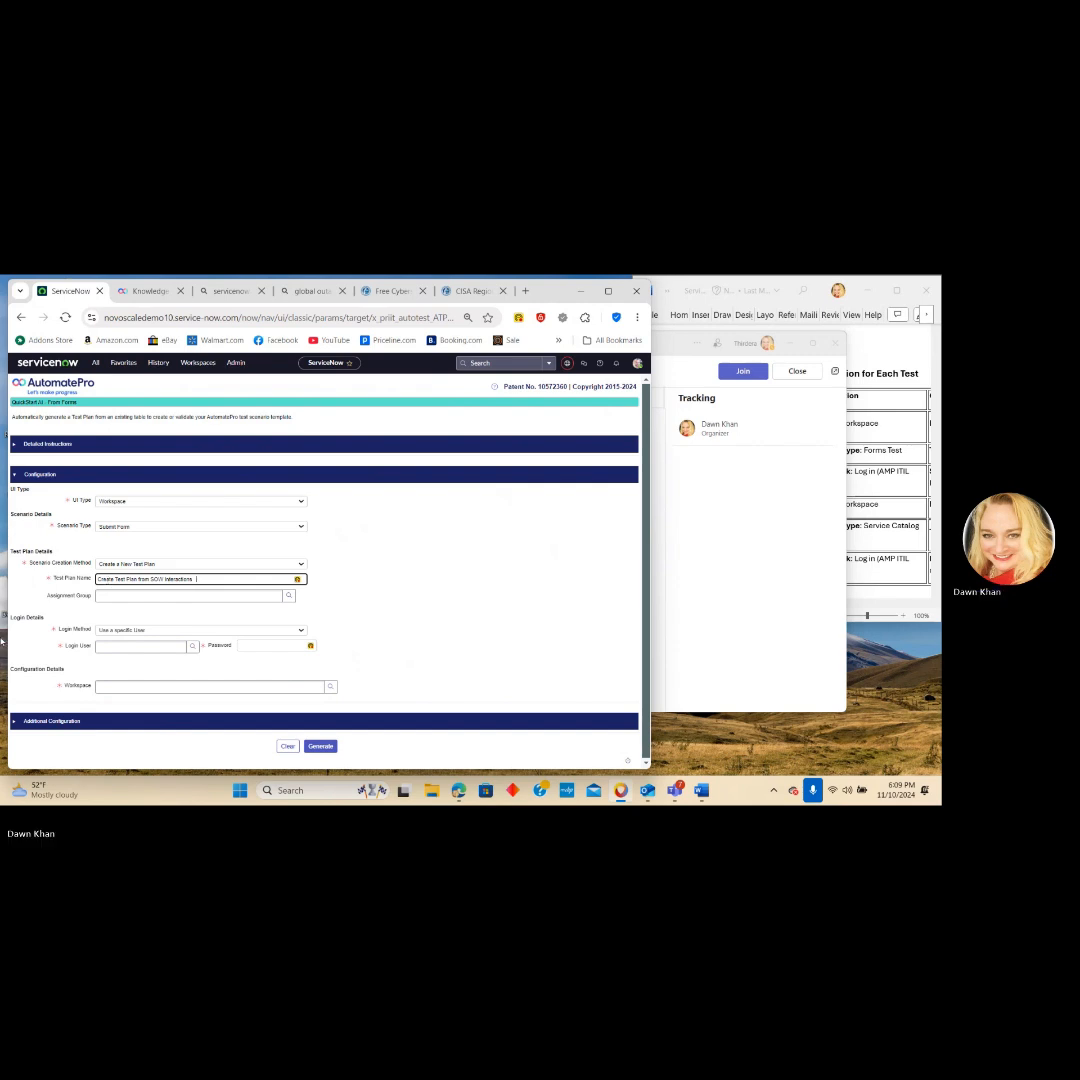
type("AI:")
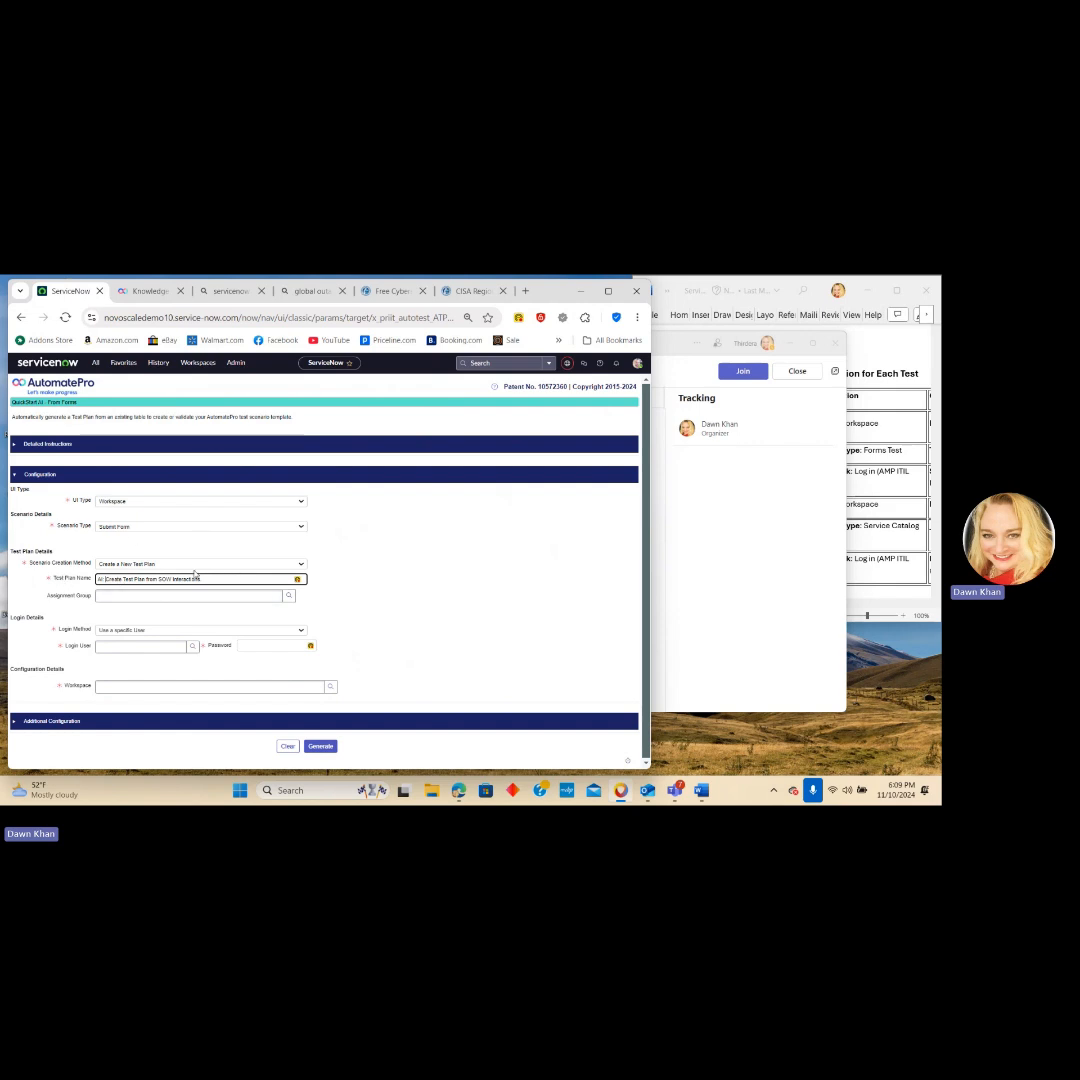
Set the login method to Use a Test Block and select the published "Log-in as amp itil" test block.
left_click(129, 645)
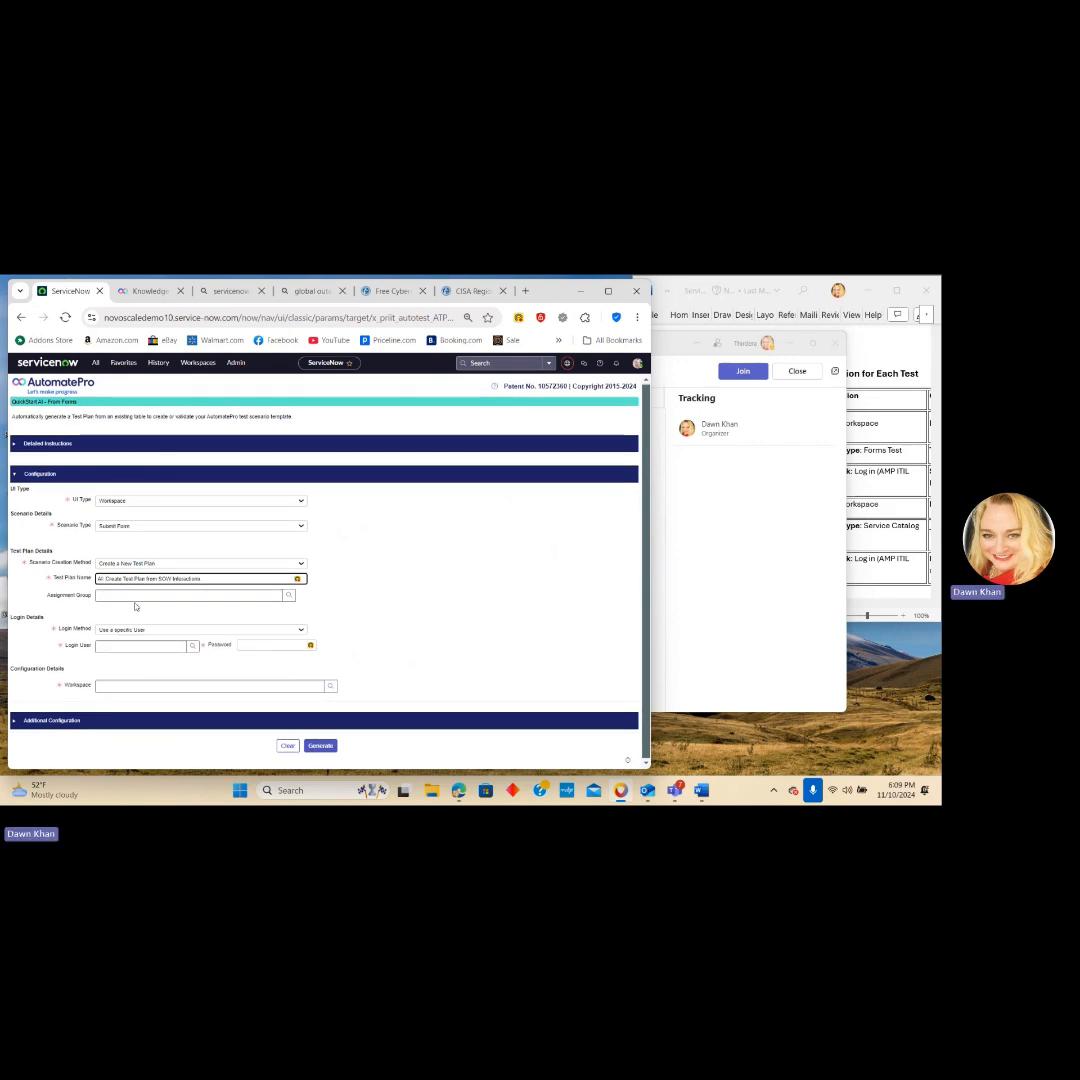
left_click(291, 632)
left_click(118, 651)
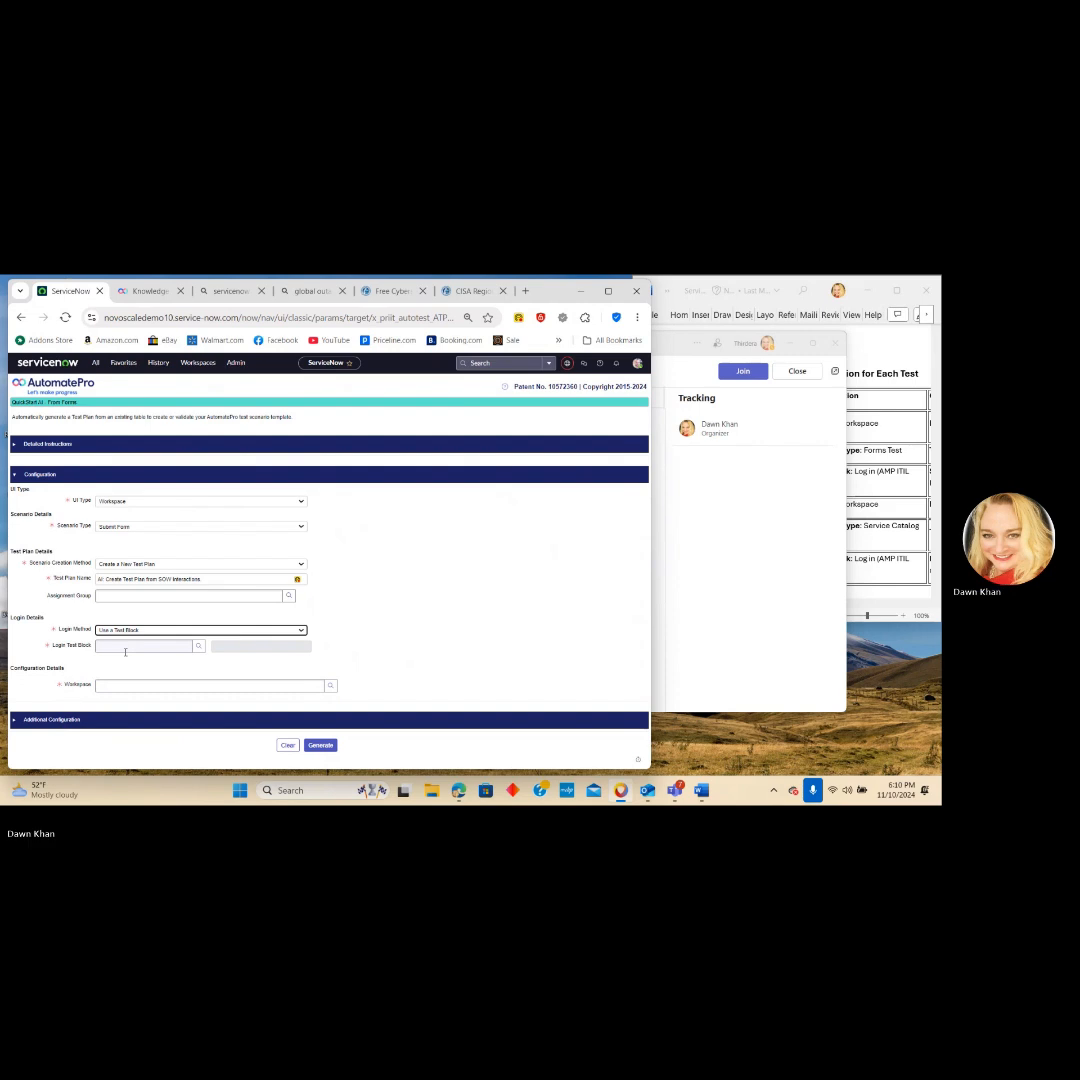
left_click(198, 646)
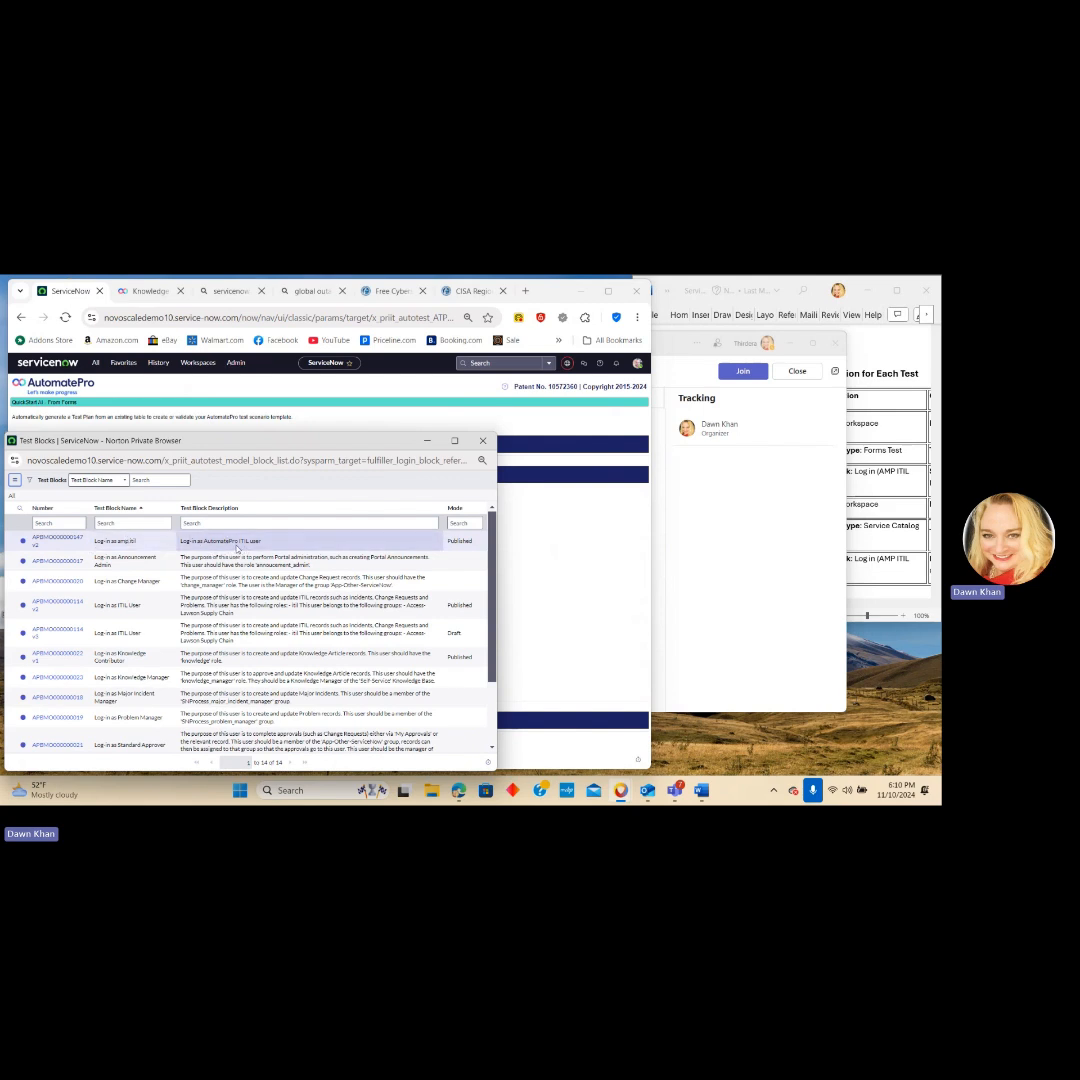
left_click(236, 545)
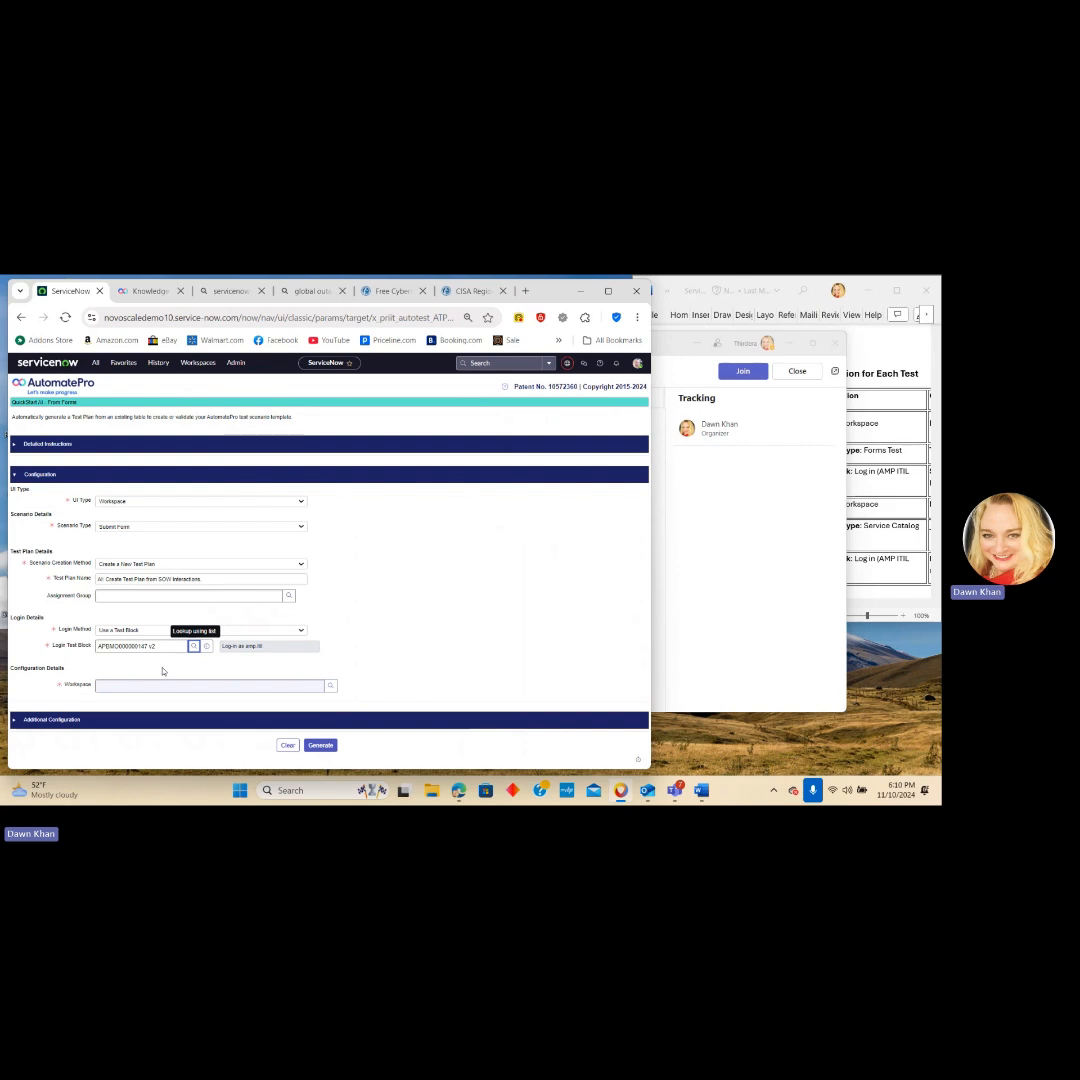
left_click(108, 647)
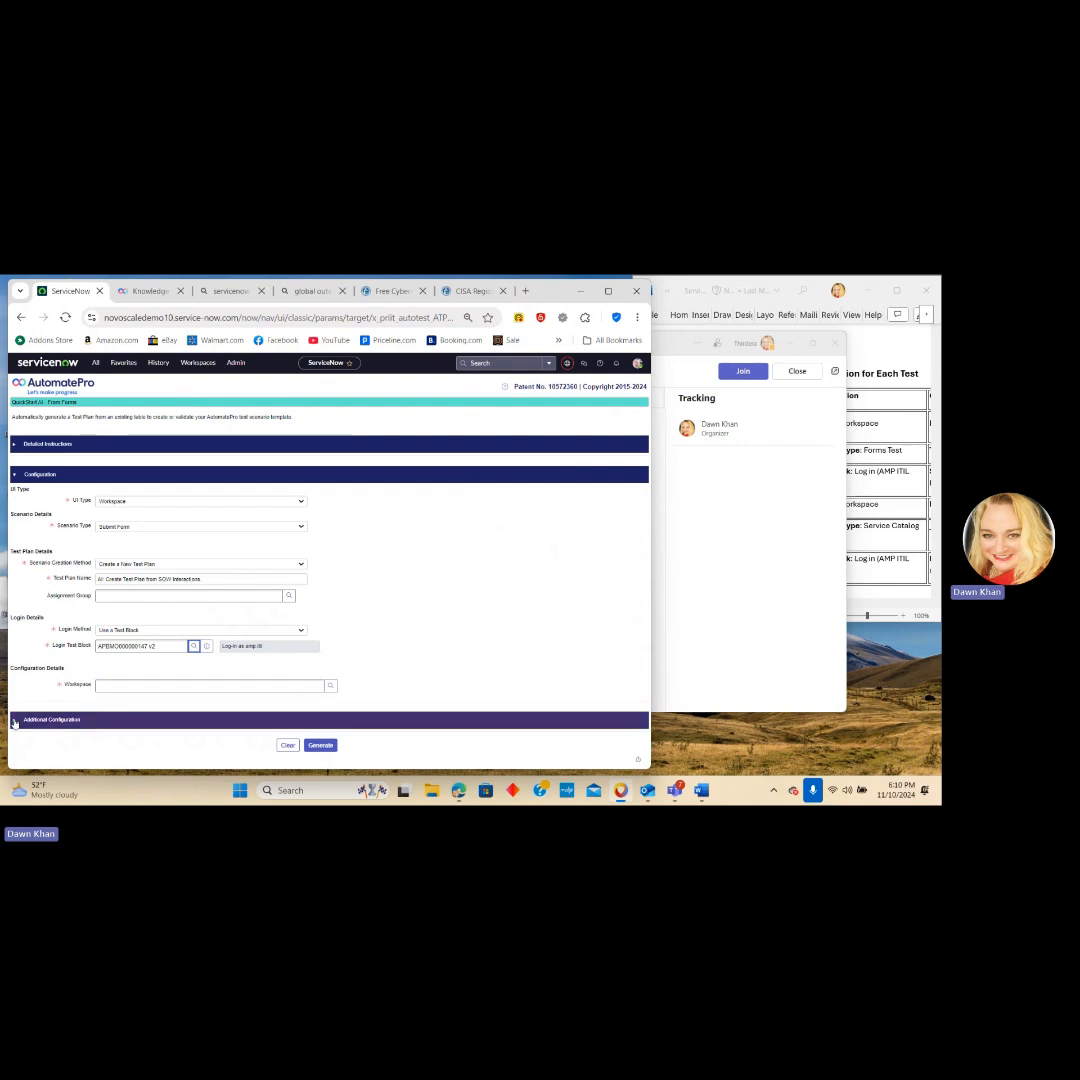
Look up "service operations work" in the workspace list and select Service Operations Workspace as the test's workspace.
left_click(333, 687)
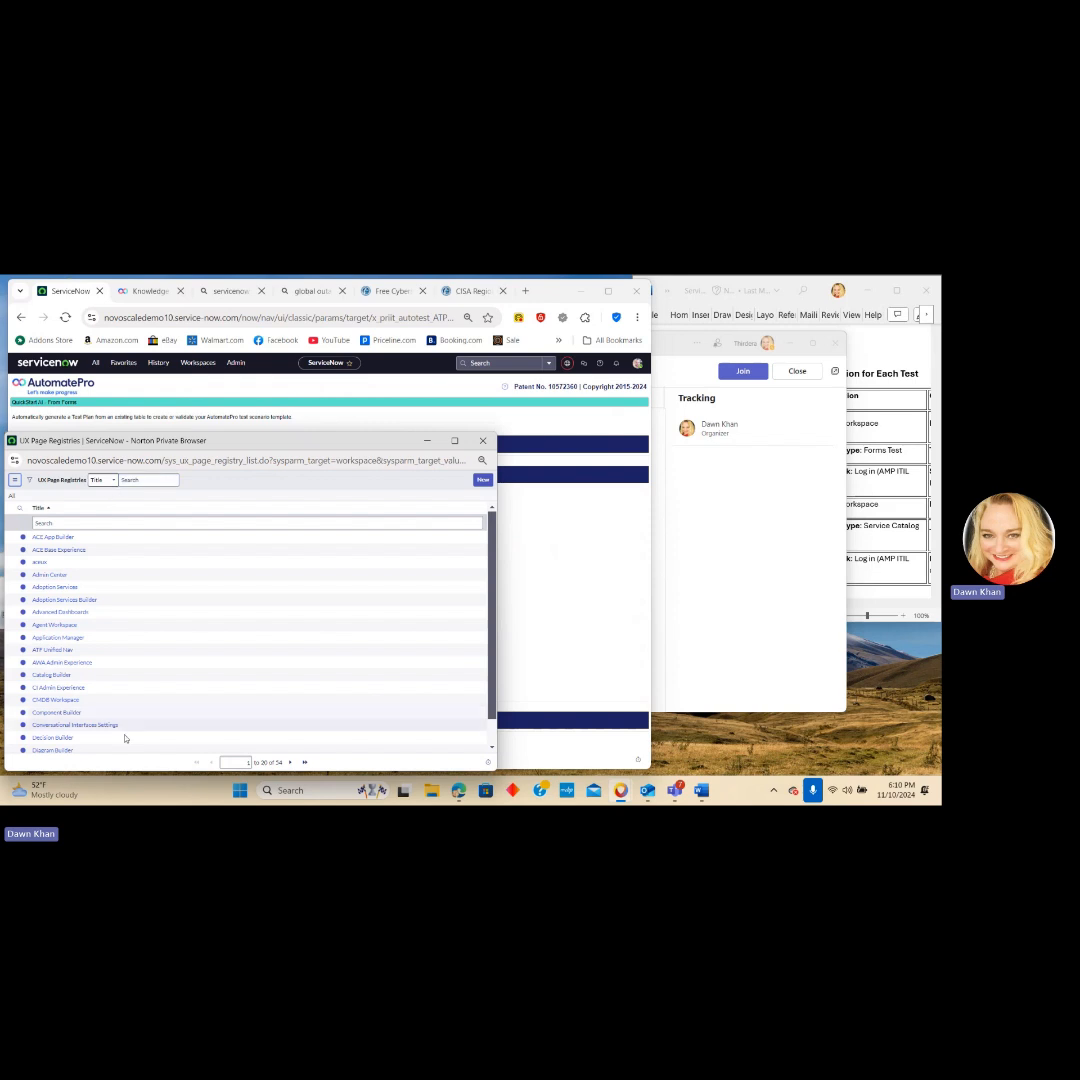
left_click(136, 481)
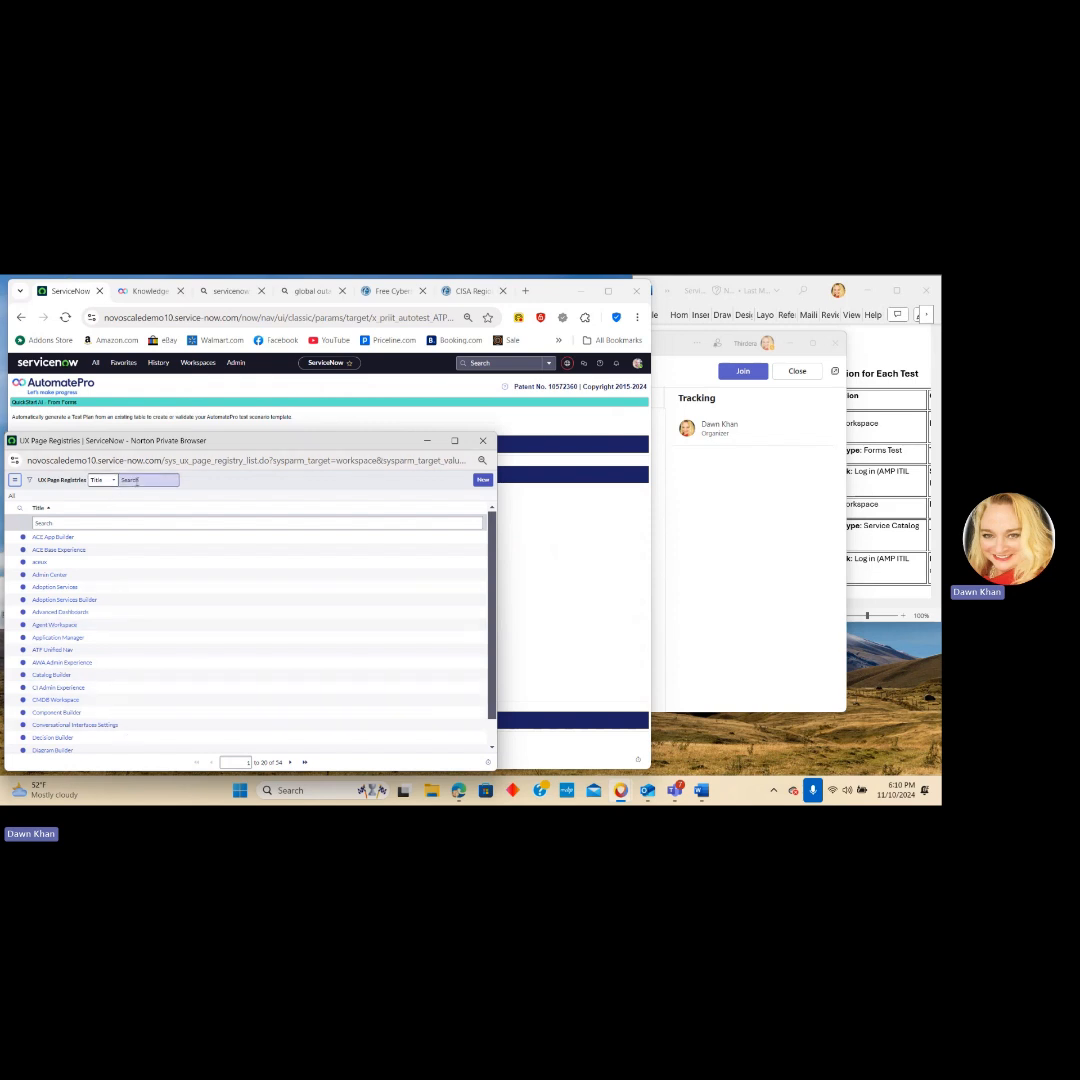
type("serv")
type("ice")
type(" operations work")
key("Return")
left_click(111, 540)
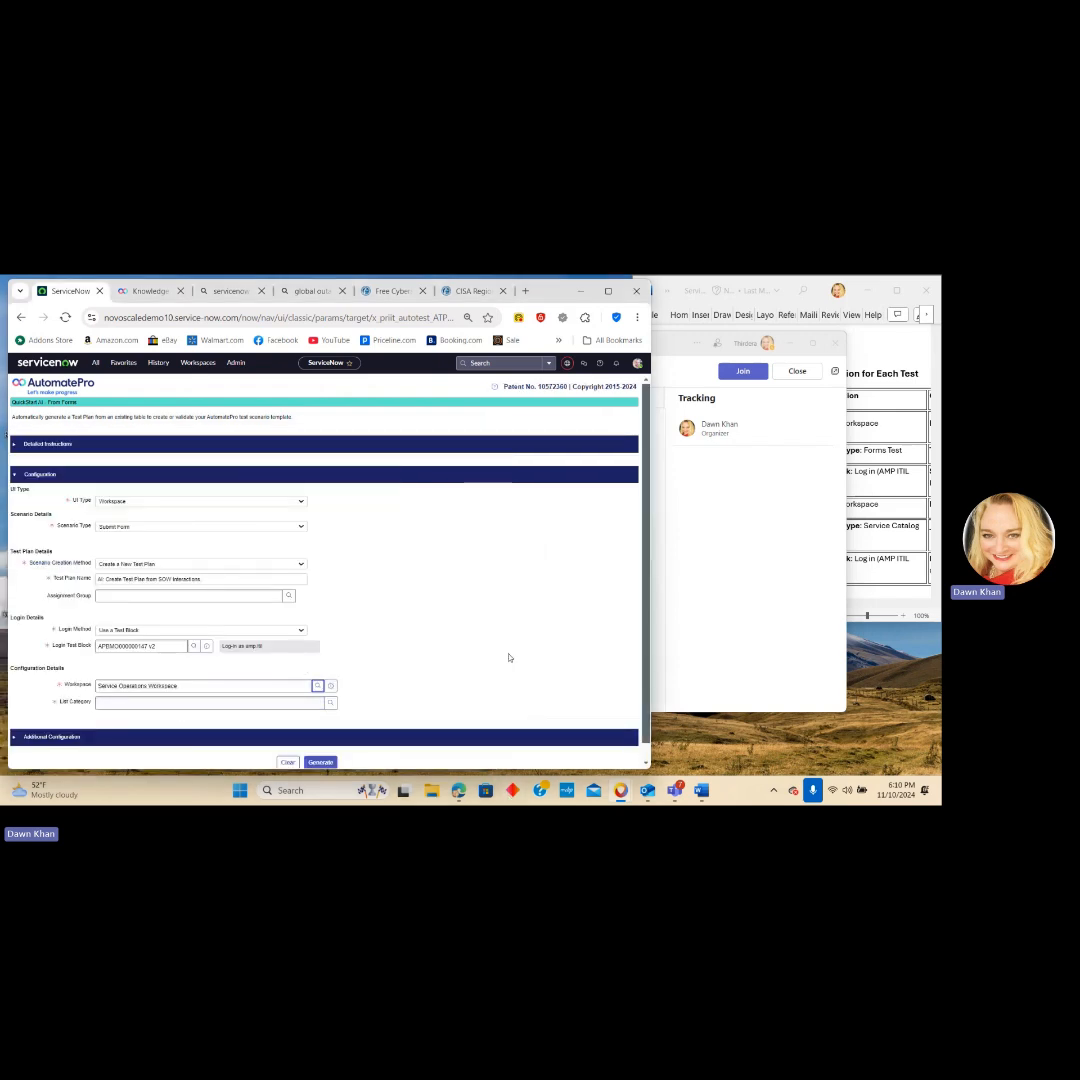
scroll(638, 661, "down", 1)
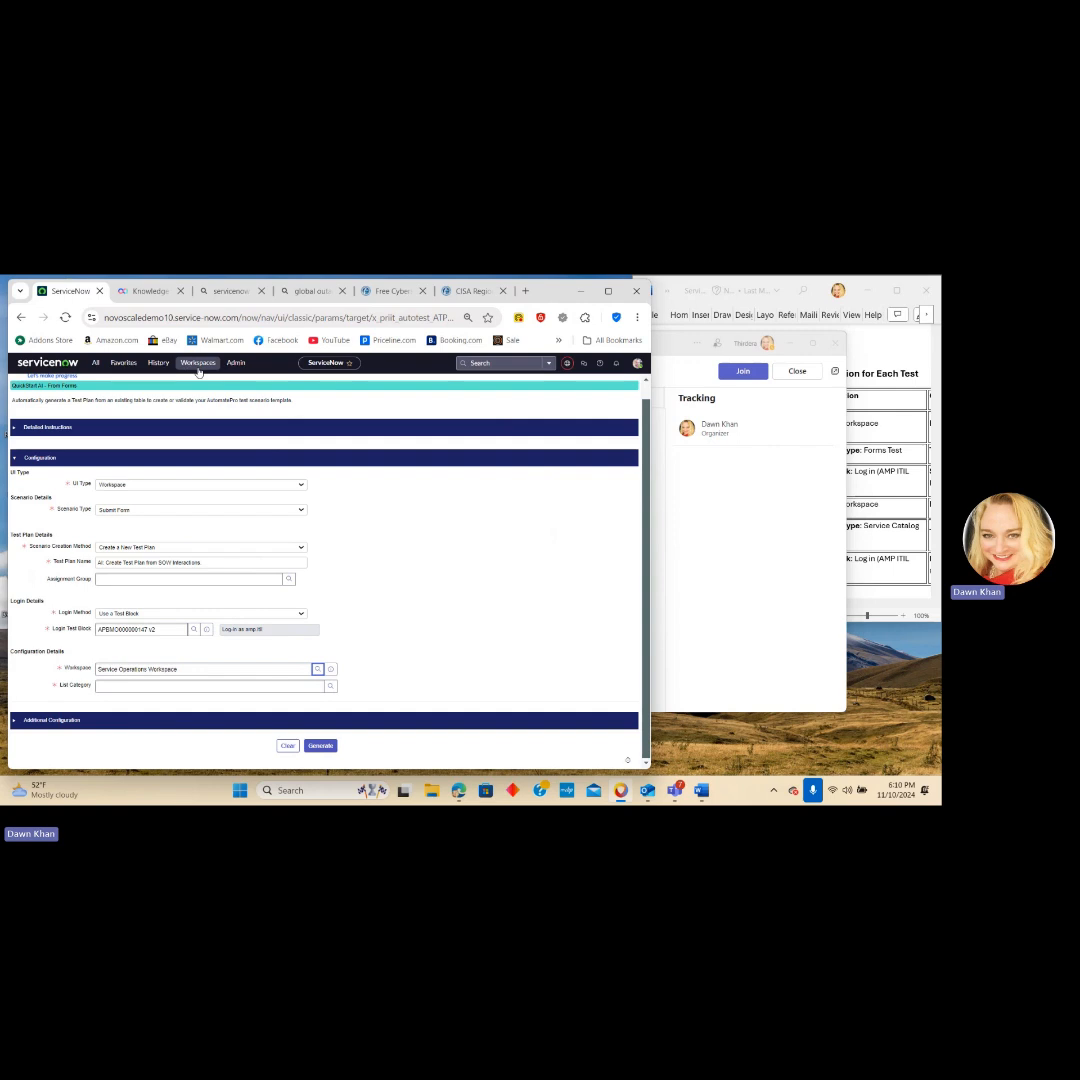
In the second browser tab, load the instance, open Service Operations Workspace, and show its record lists to examine the available categories.
left_click(149, 291)
key("ctrl+v")
key("Return")
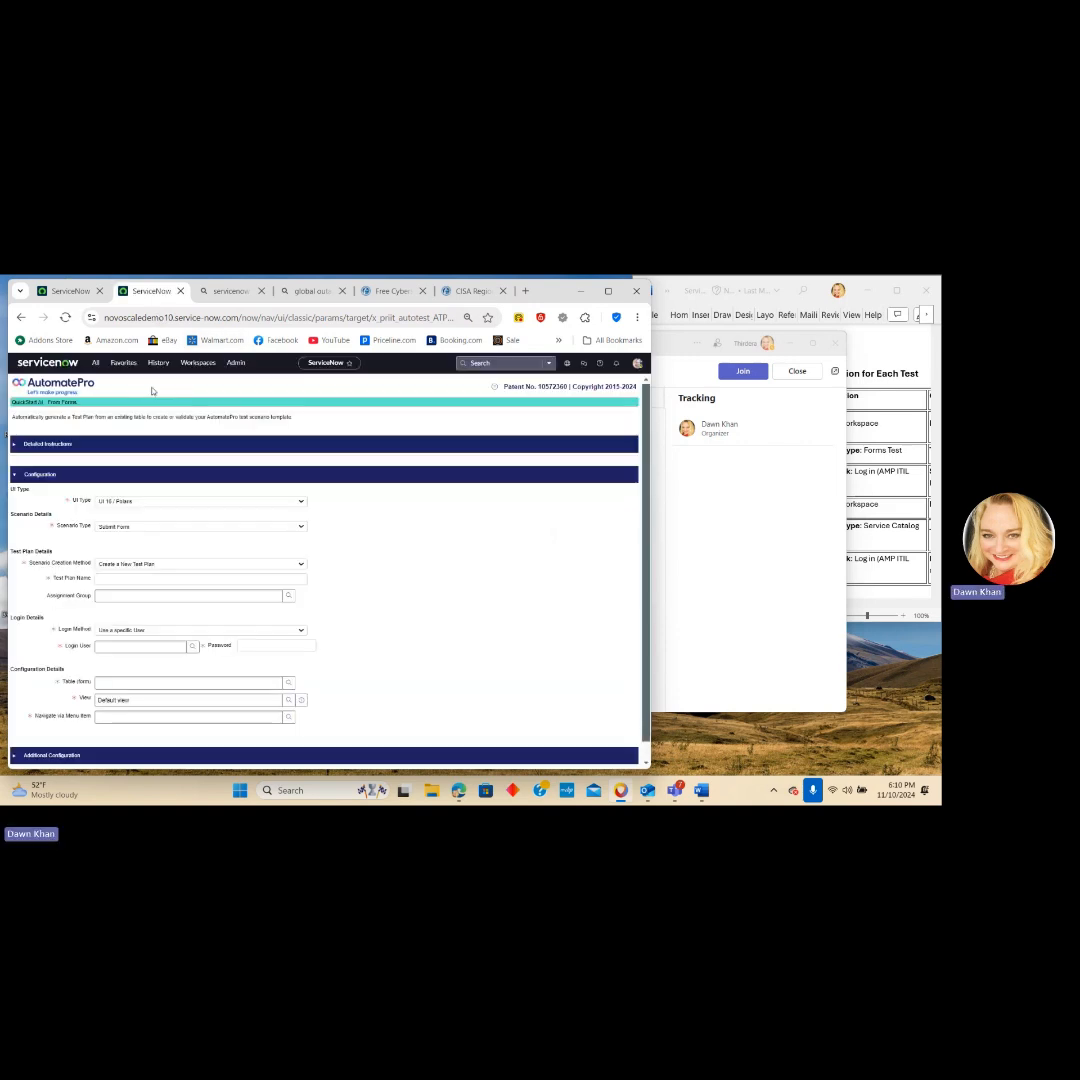
left_click(199, 363)
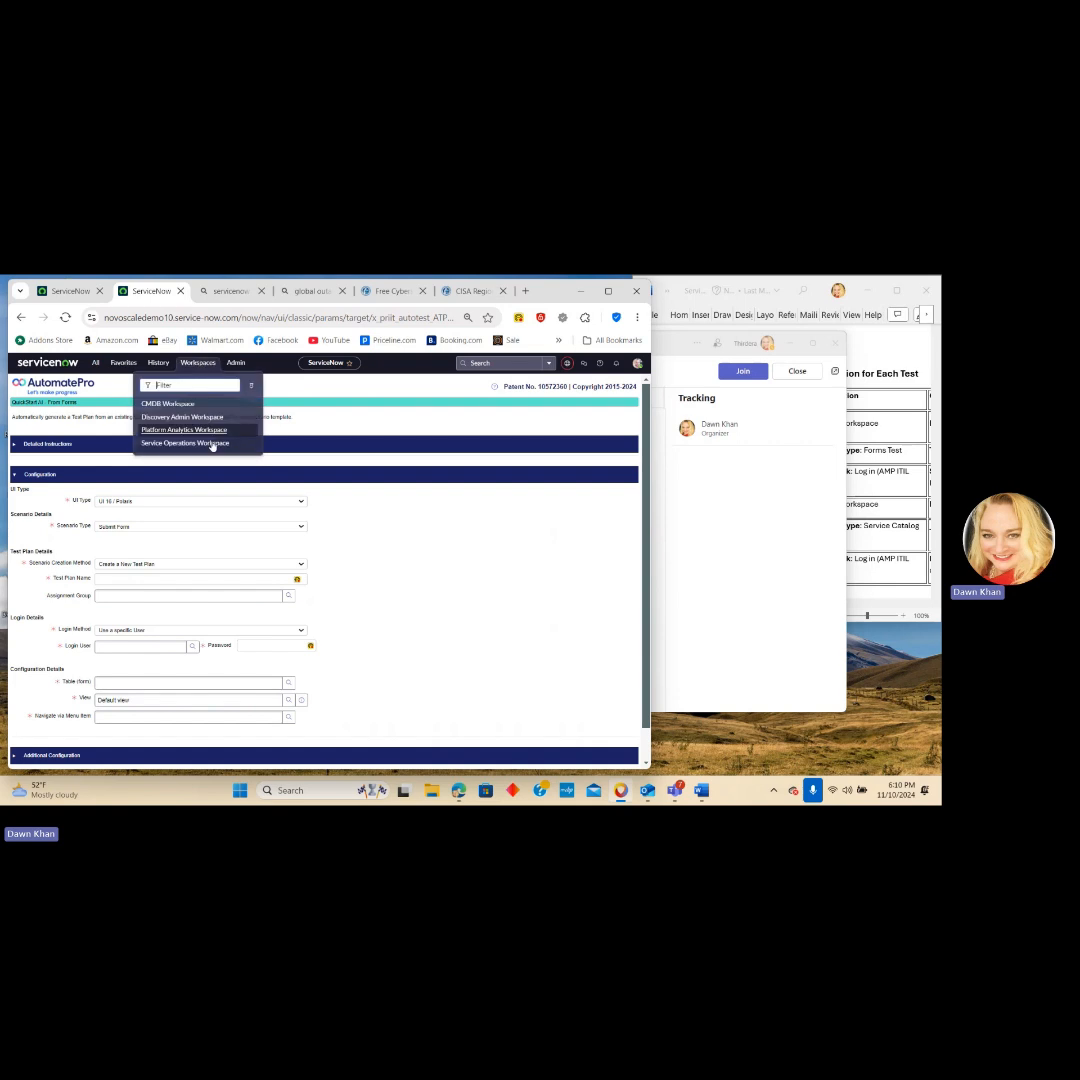
left_click(205, 445)
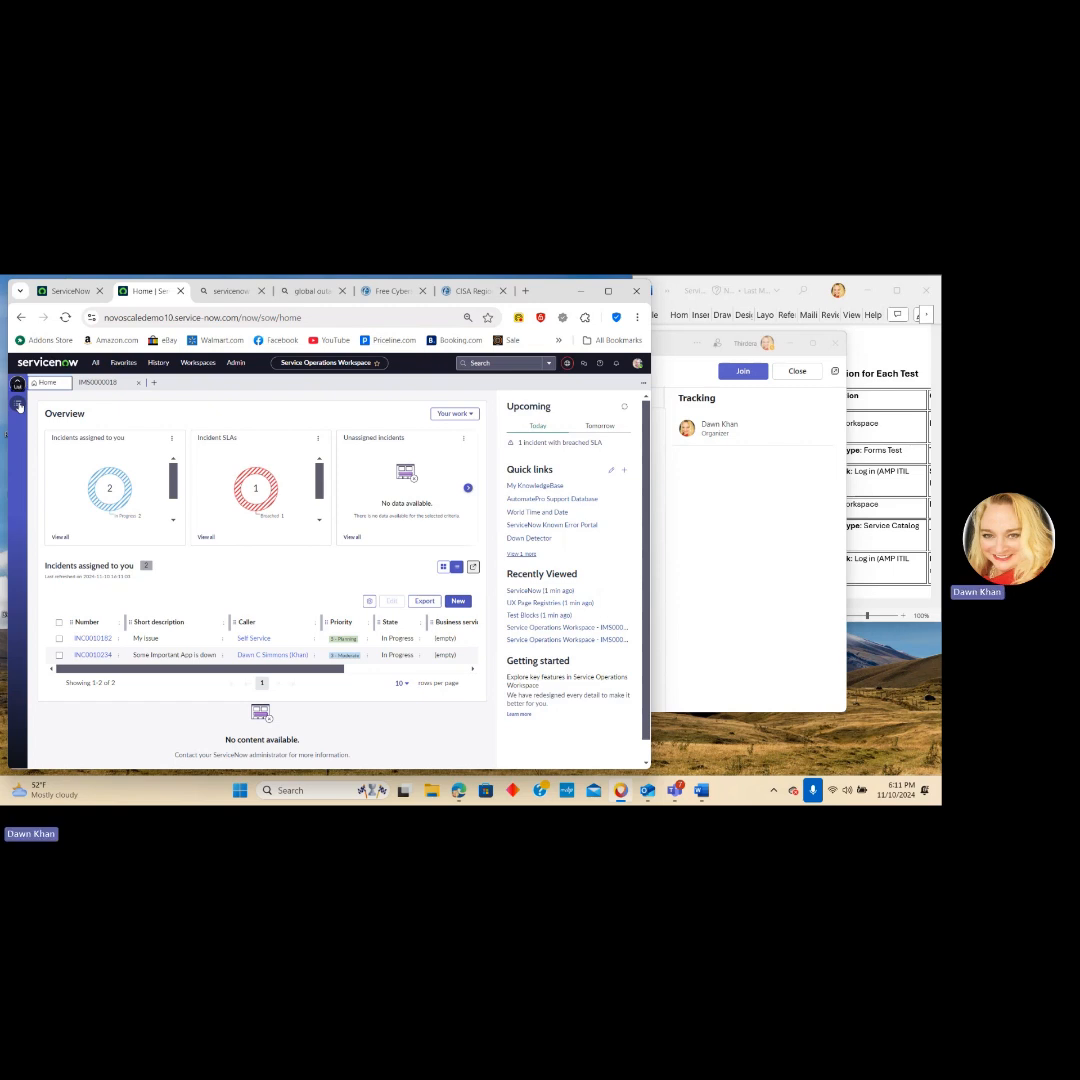
left_click(18, 404)
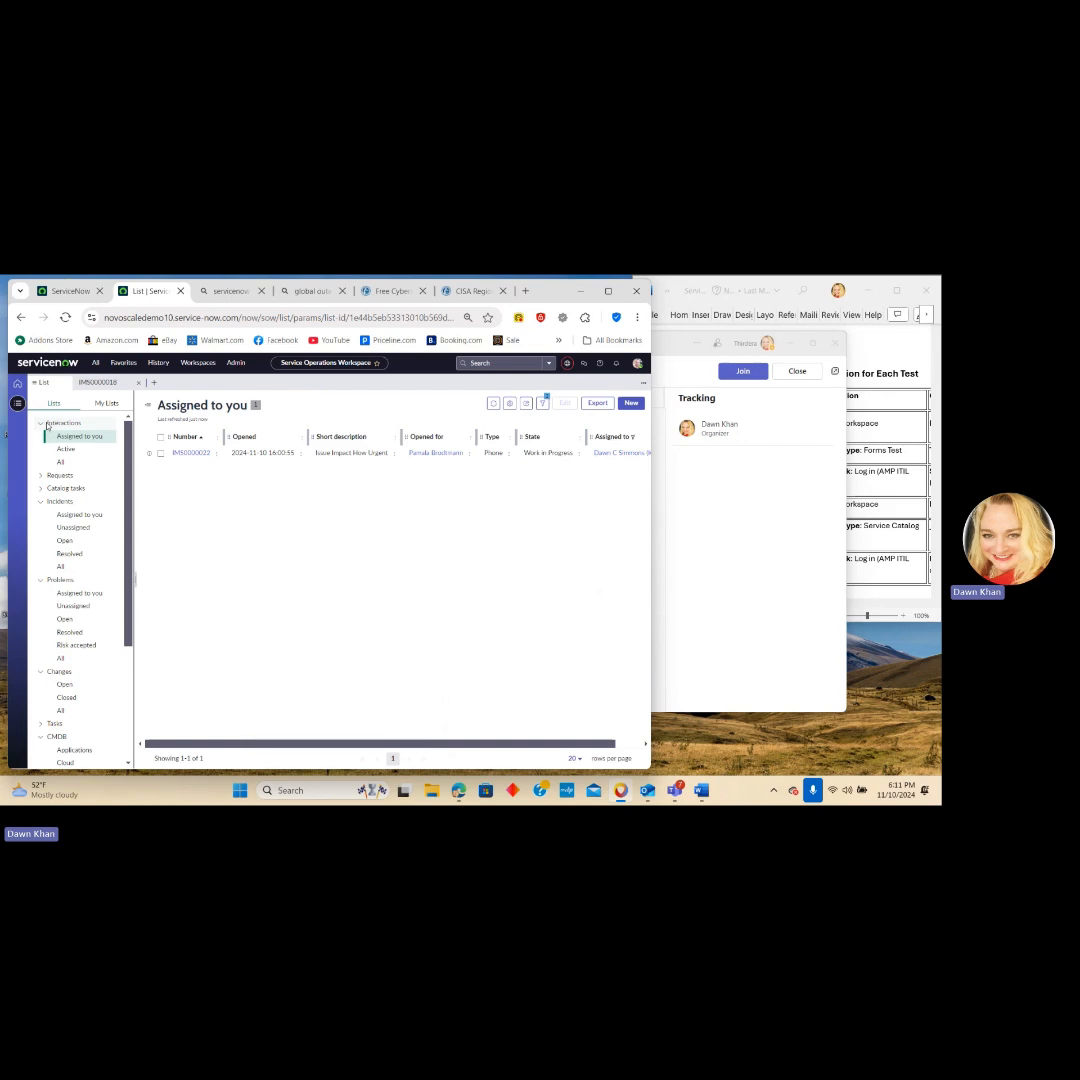
Return to the QuickStart AI configuration and select Interactions as the list category.
left_click(63, 292)
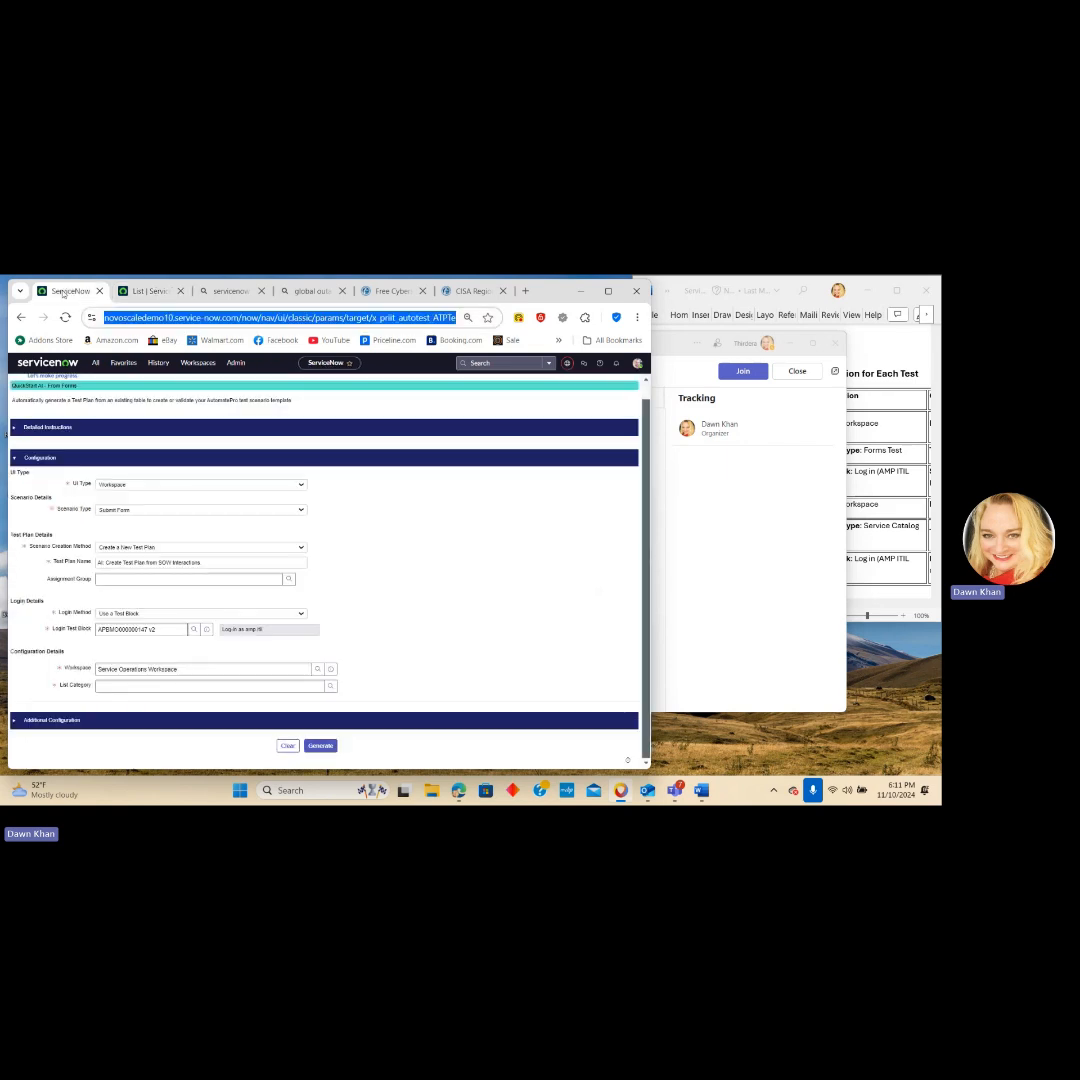
left_click(97, 581)
left_click(102, 669)
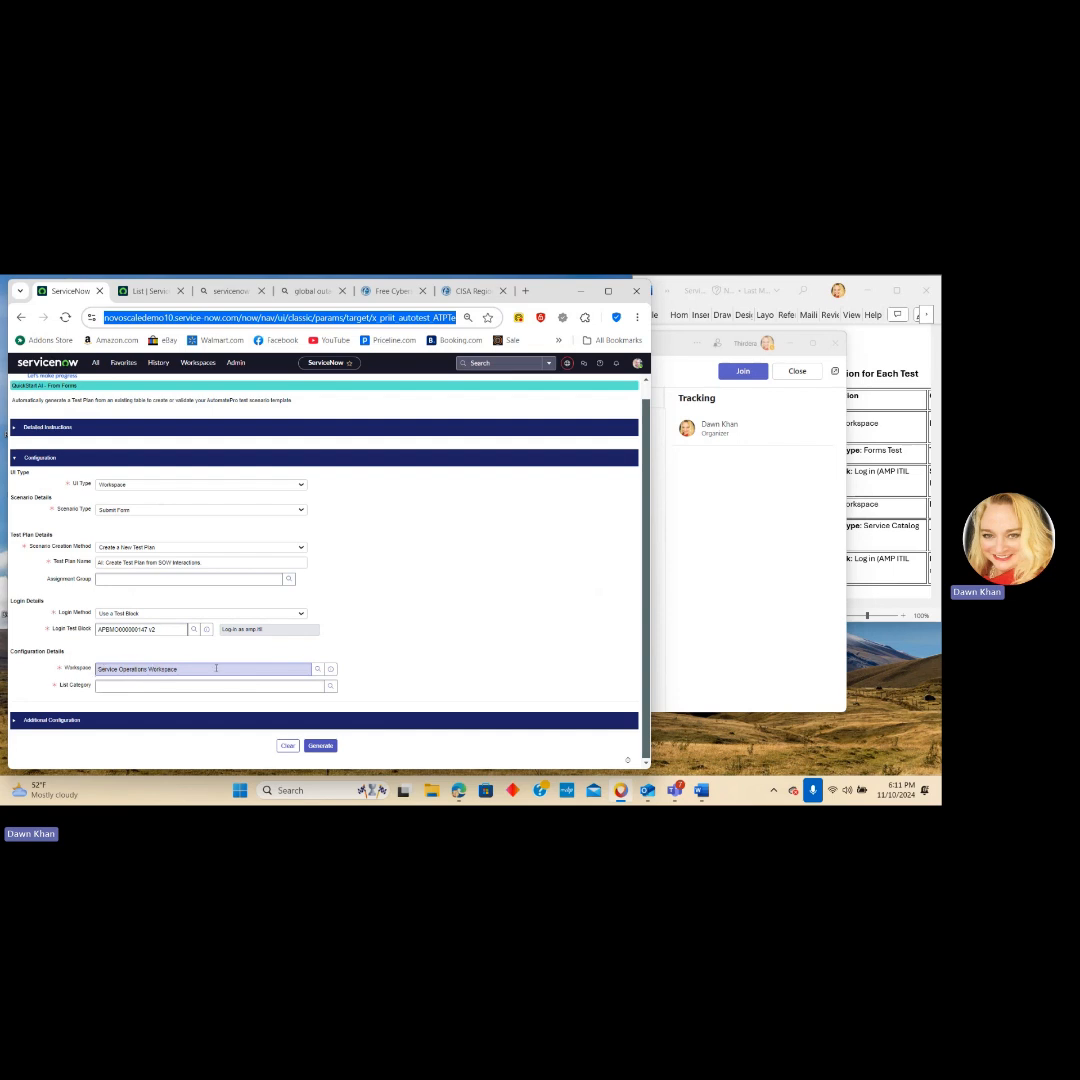
left_click(120, 688)
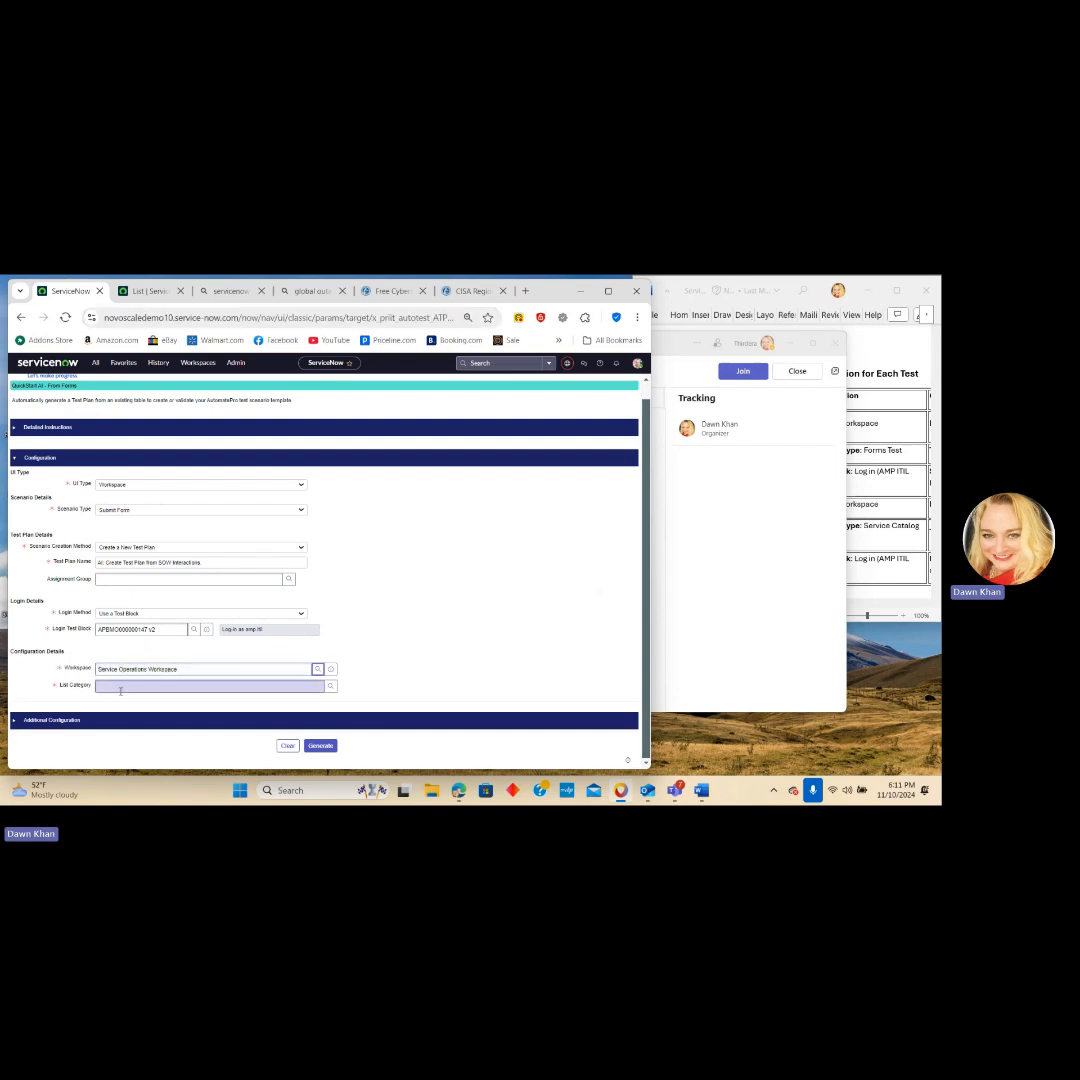
left_click(331, 687)
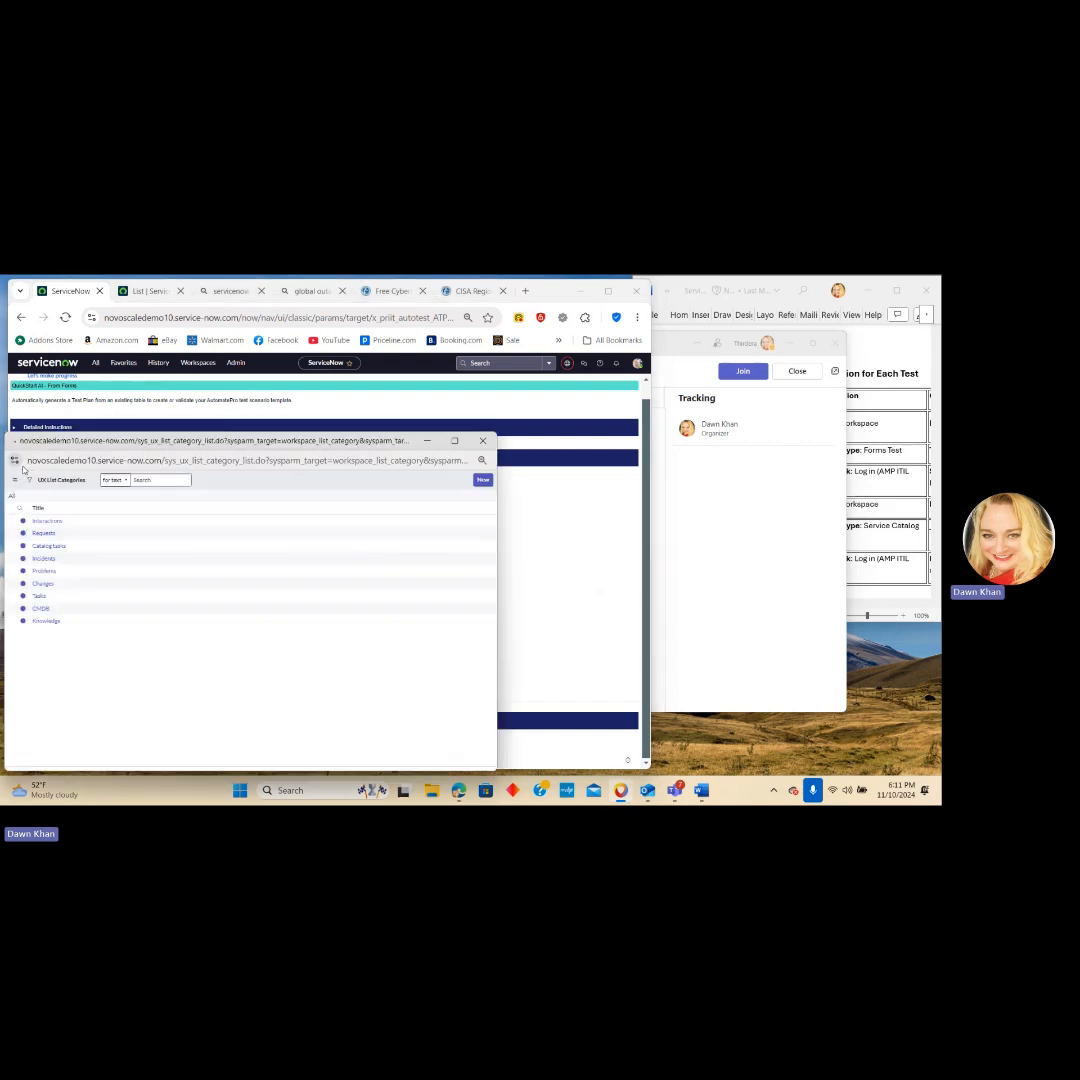
left_click(48, 538)
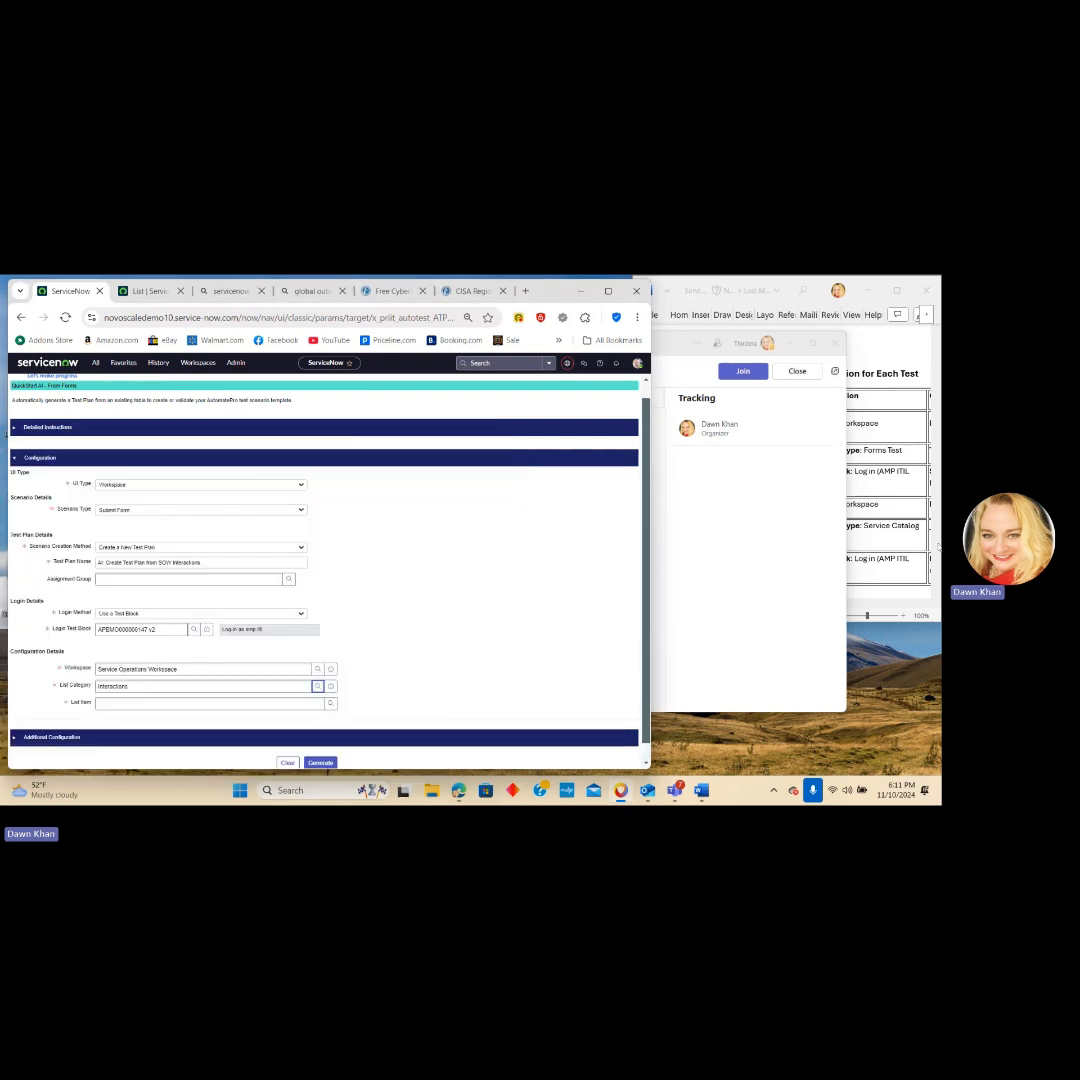
scroll(649, 597, "down", 1)
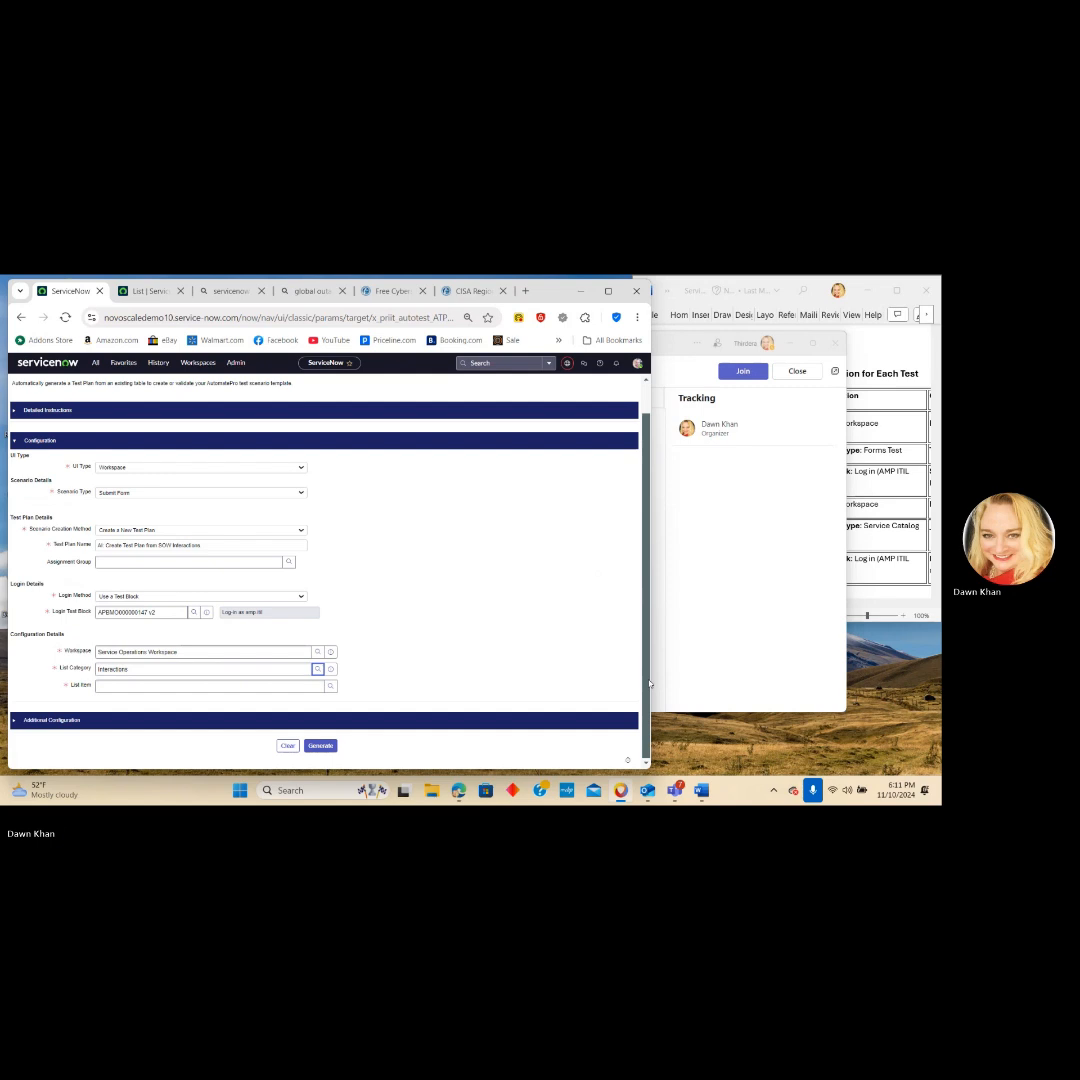
Set the list item to All and the view to Default view for the Interactions test.
left_click(331, 687)
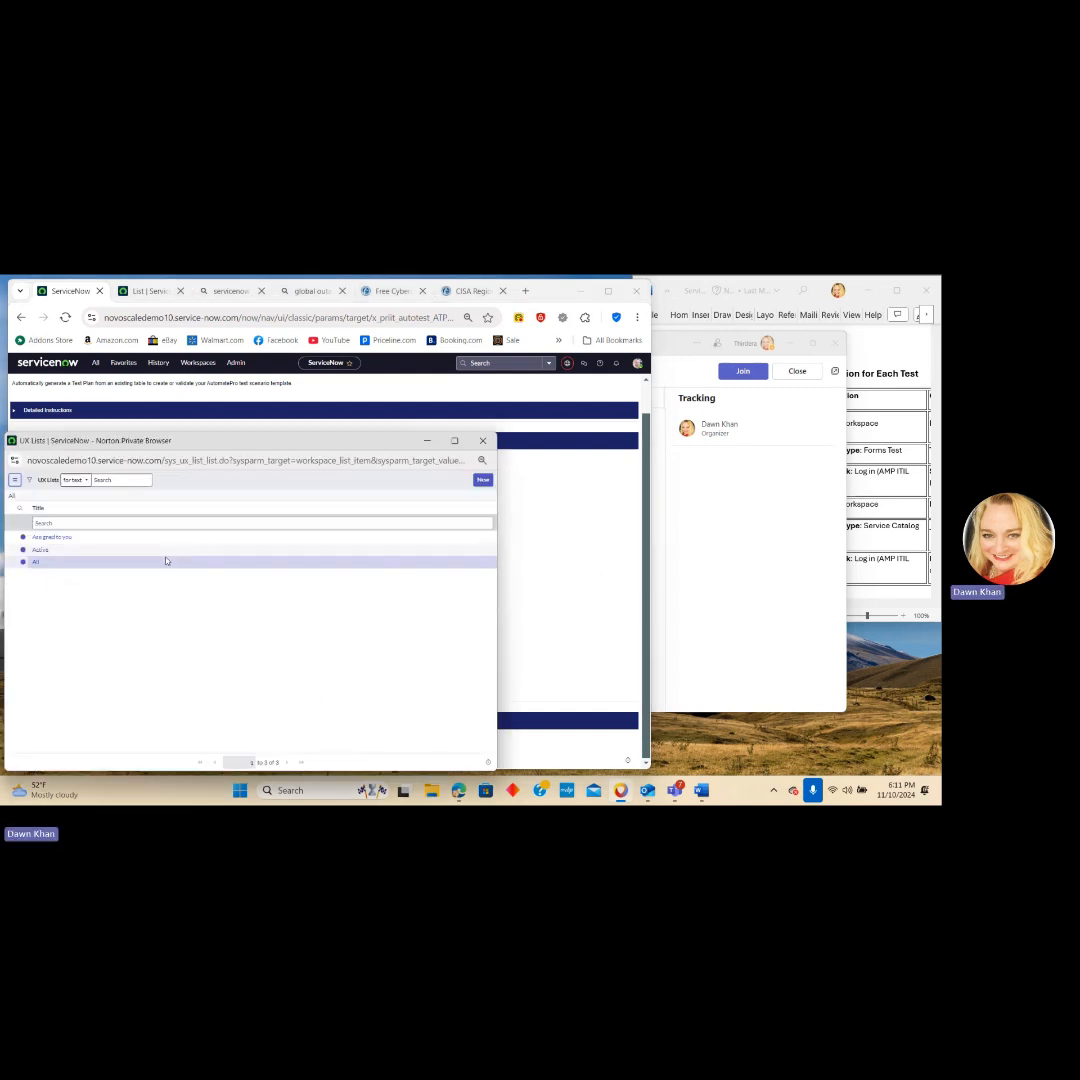
left_click(36, 562)
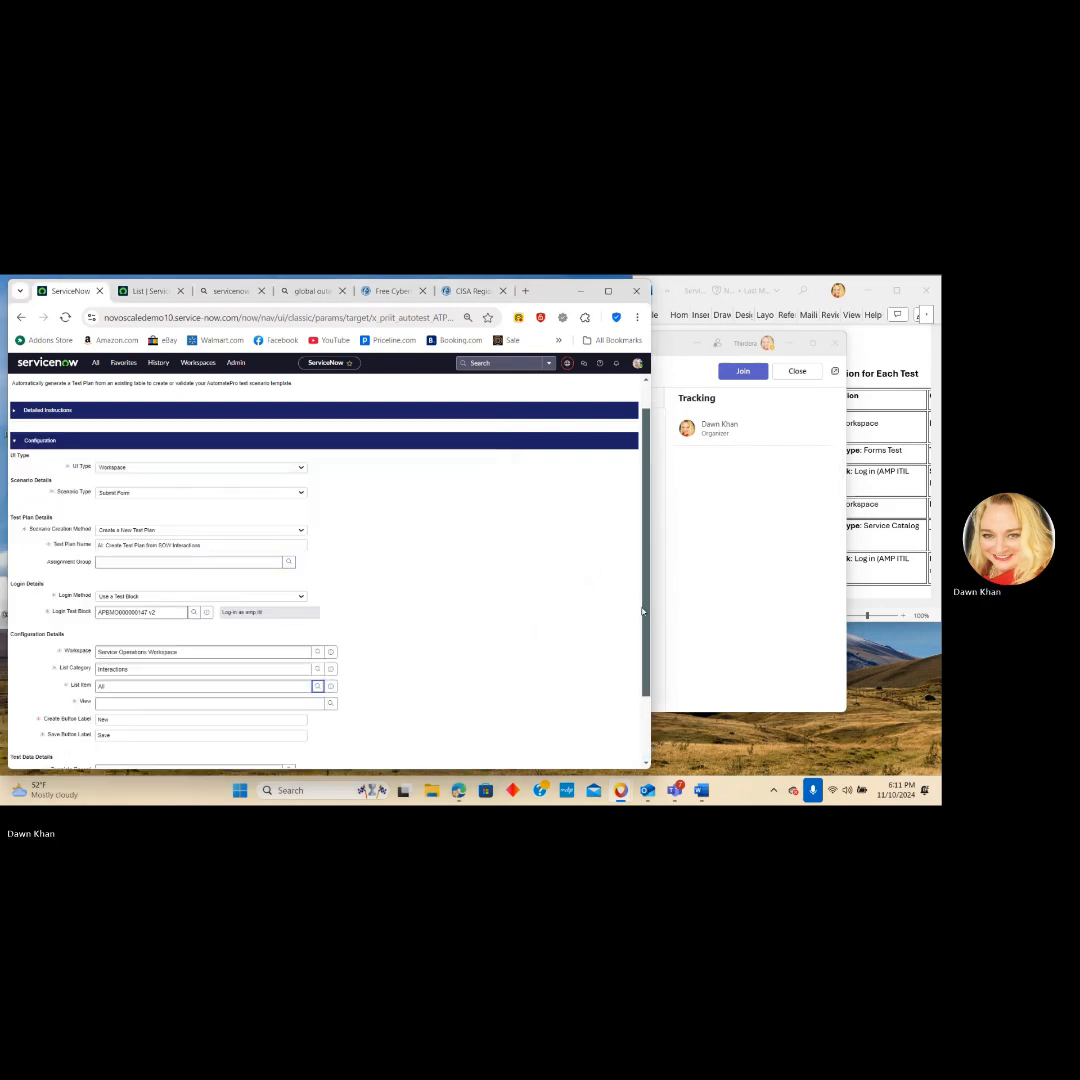
scroll(253, 660, "down", 3)
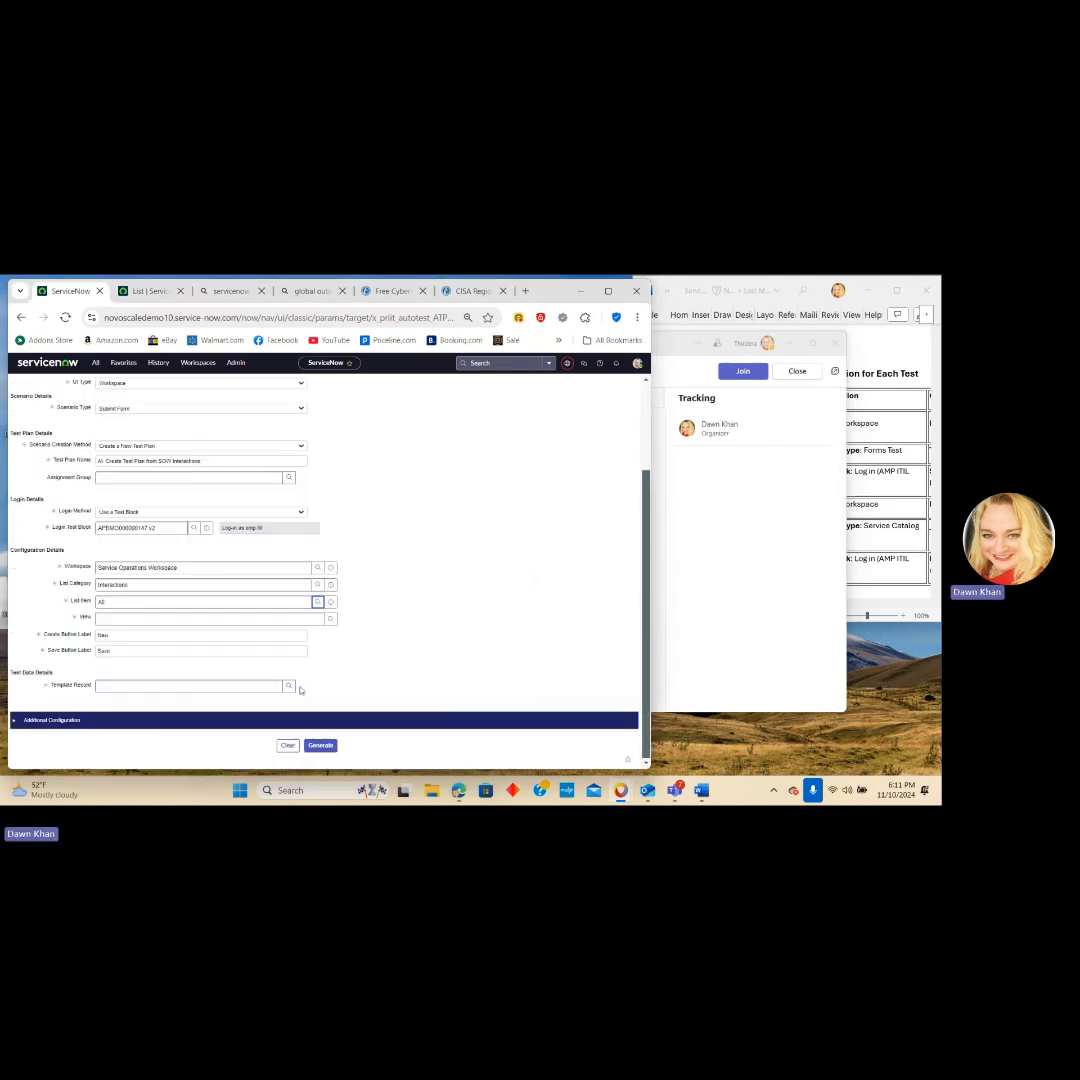
left_click(330, 619)
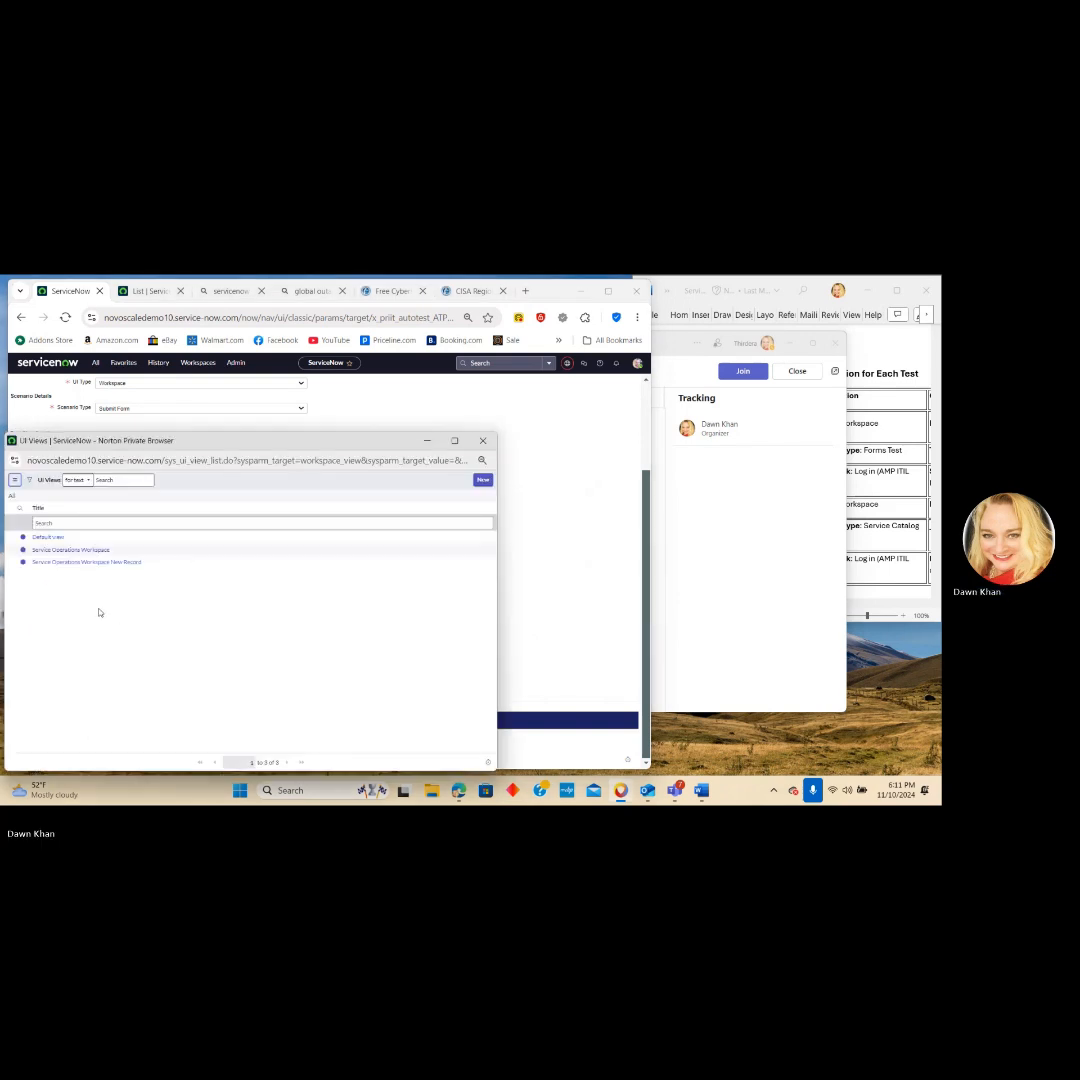
left_click(48, 537)
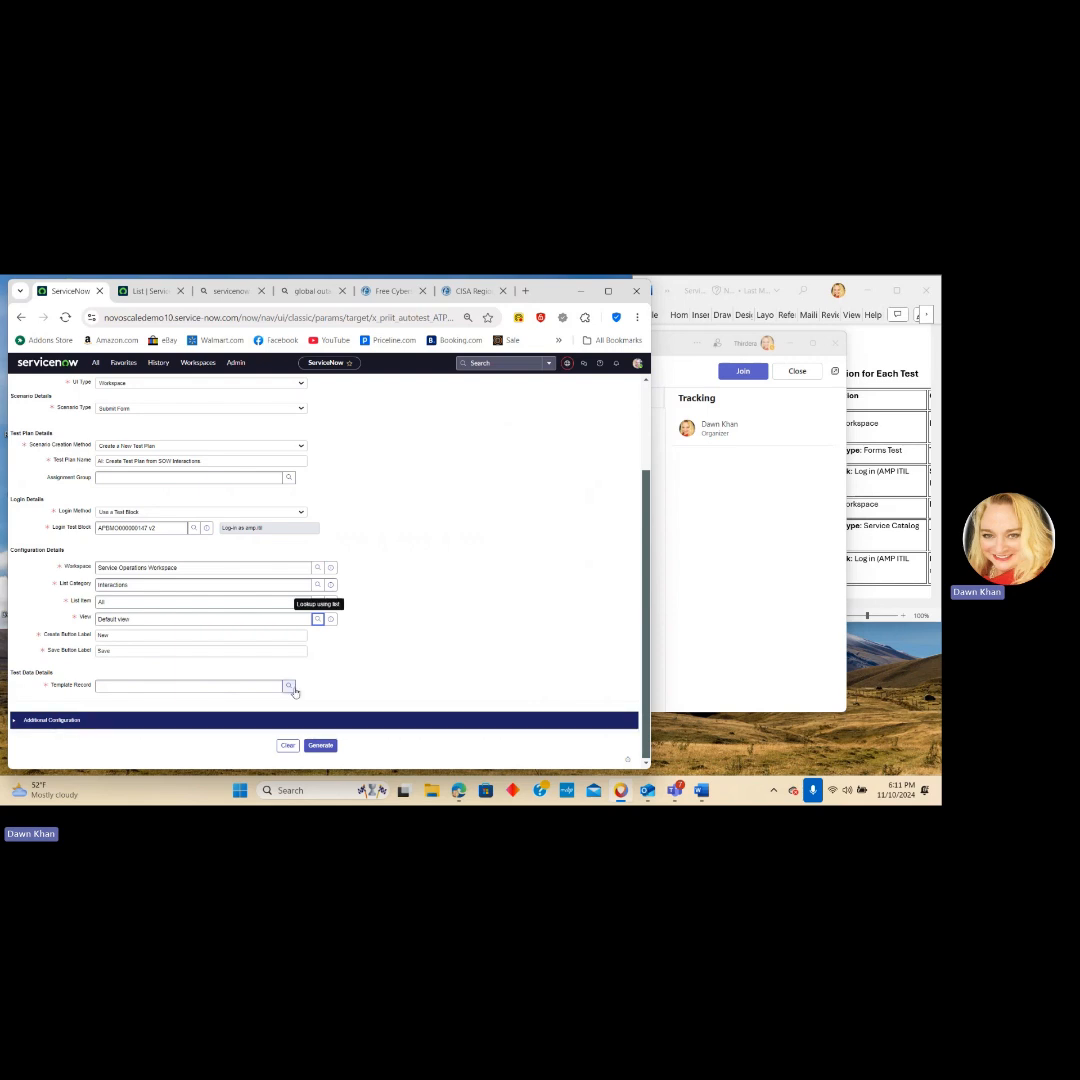
Choose interaction IMS0000024 as the template record and generate the test plan.
left_click(318, 601)
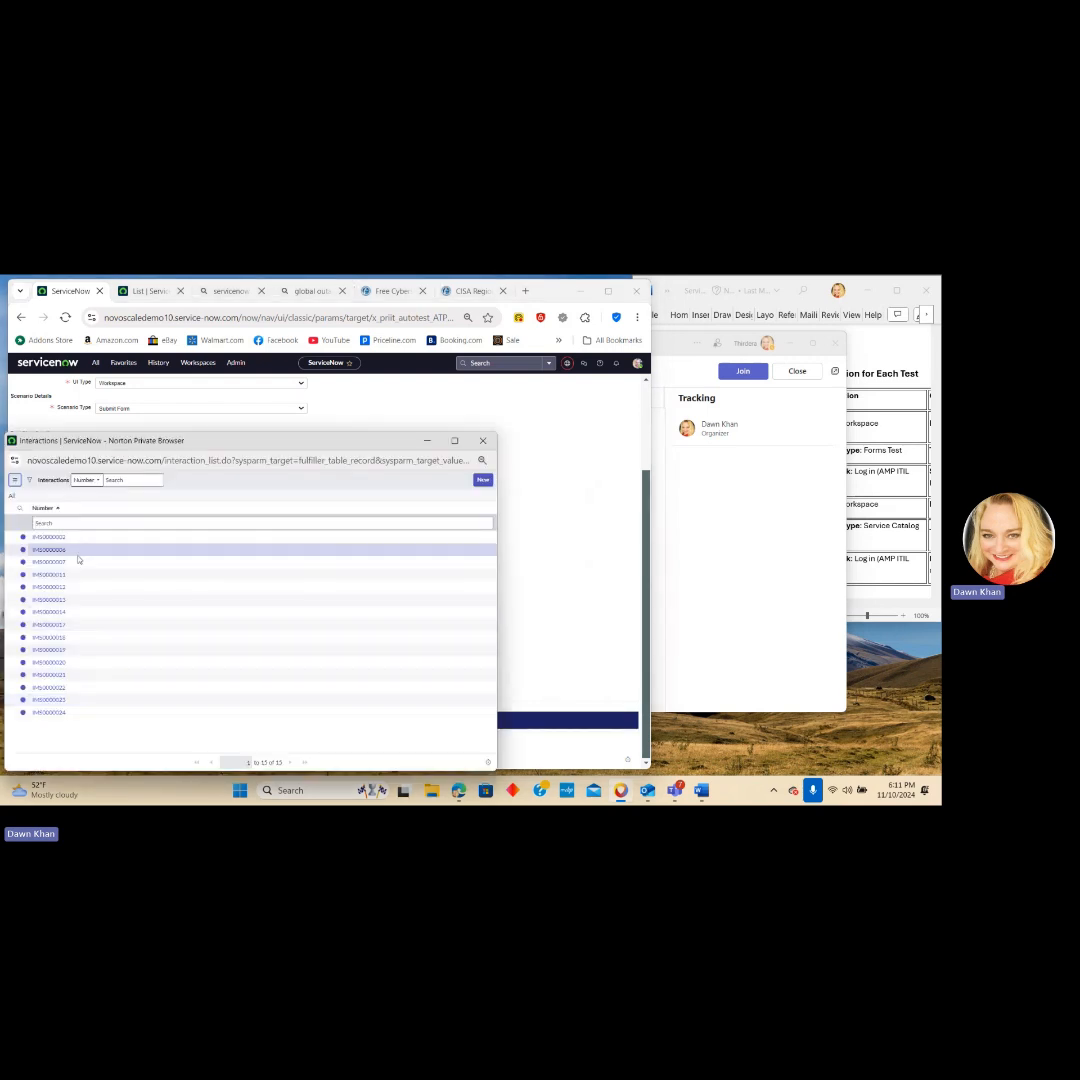
left_click(49, 714)
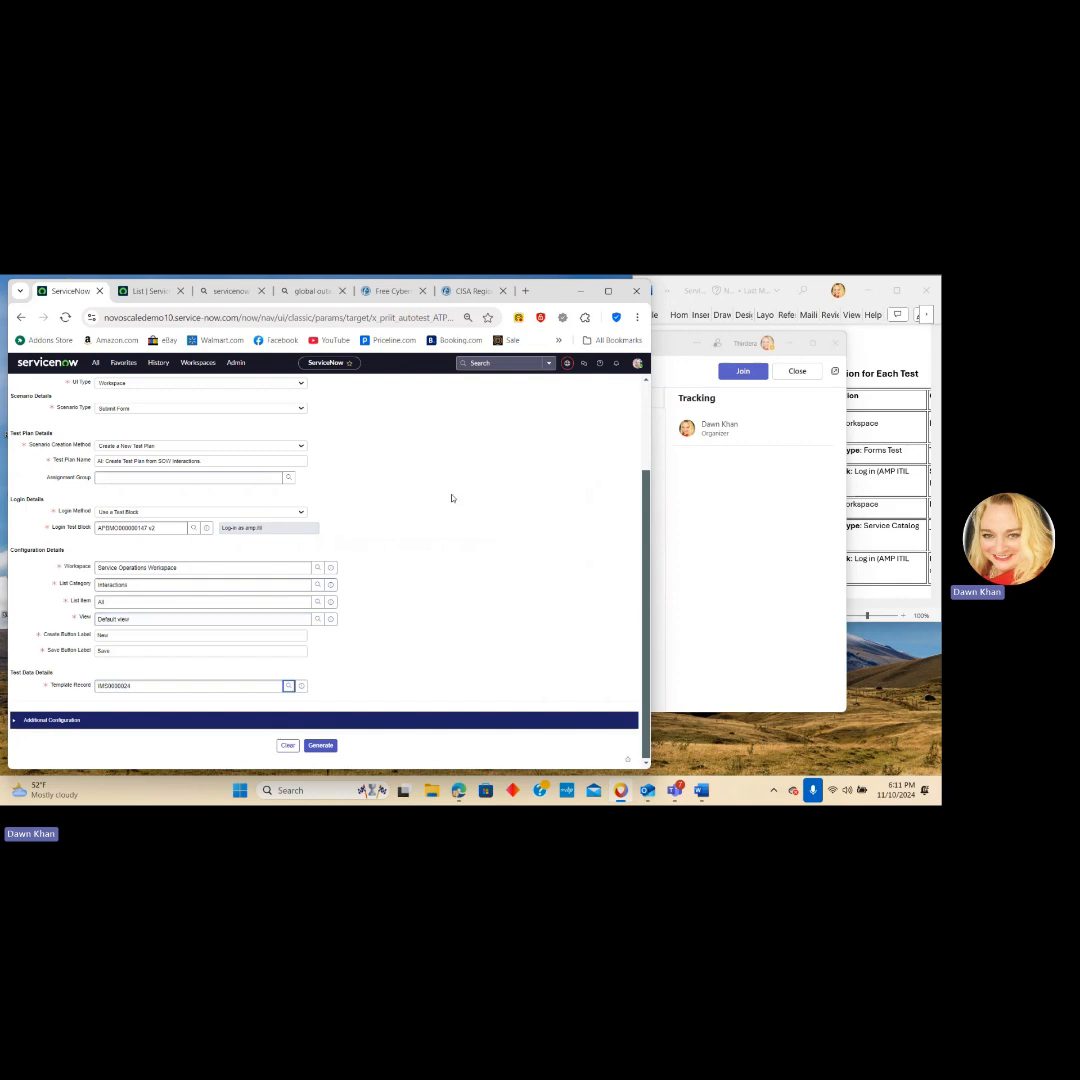
left_click(316, 745)
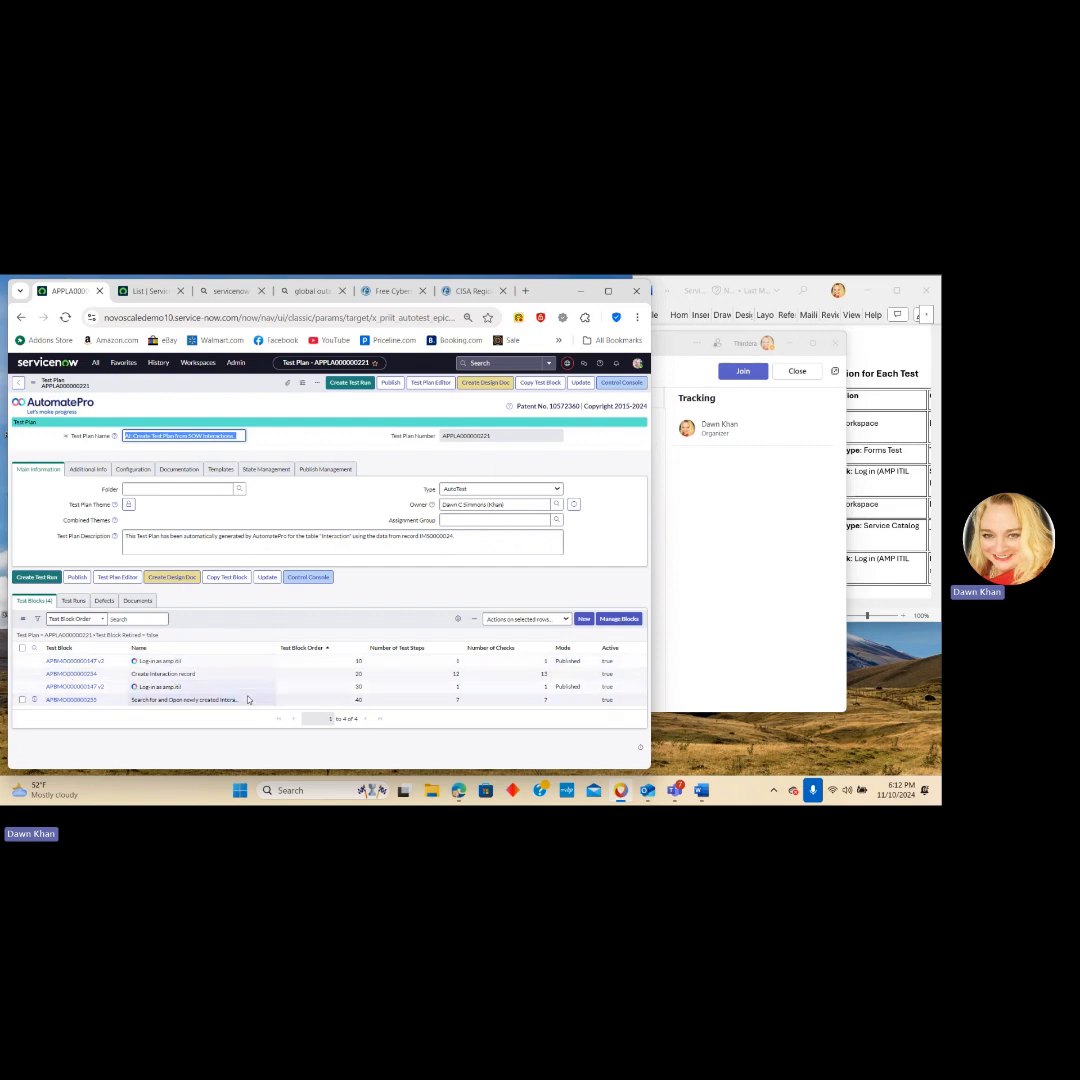
Examine the generated test plan's description, including the interaction record it was built from.
left_click_drag(125, 536, 539, 532)
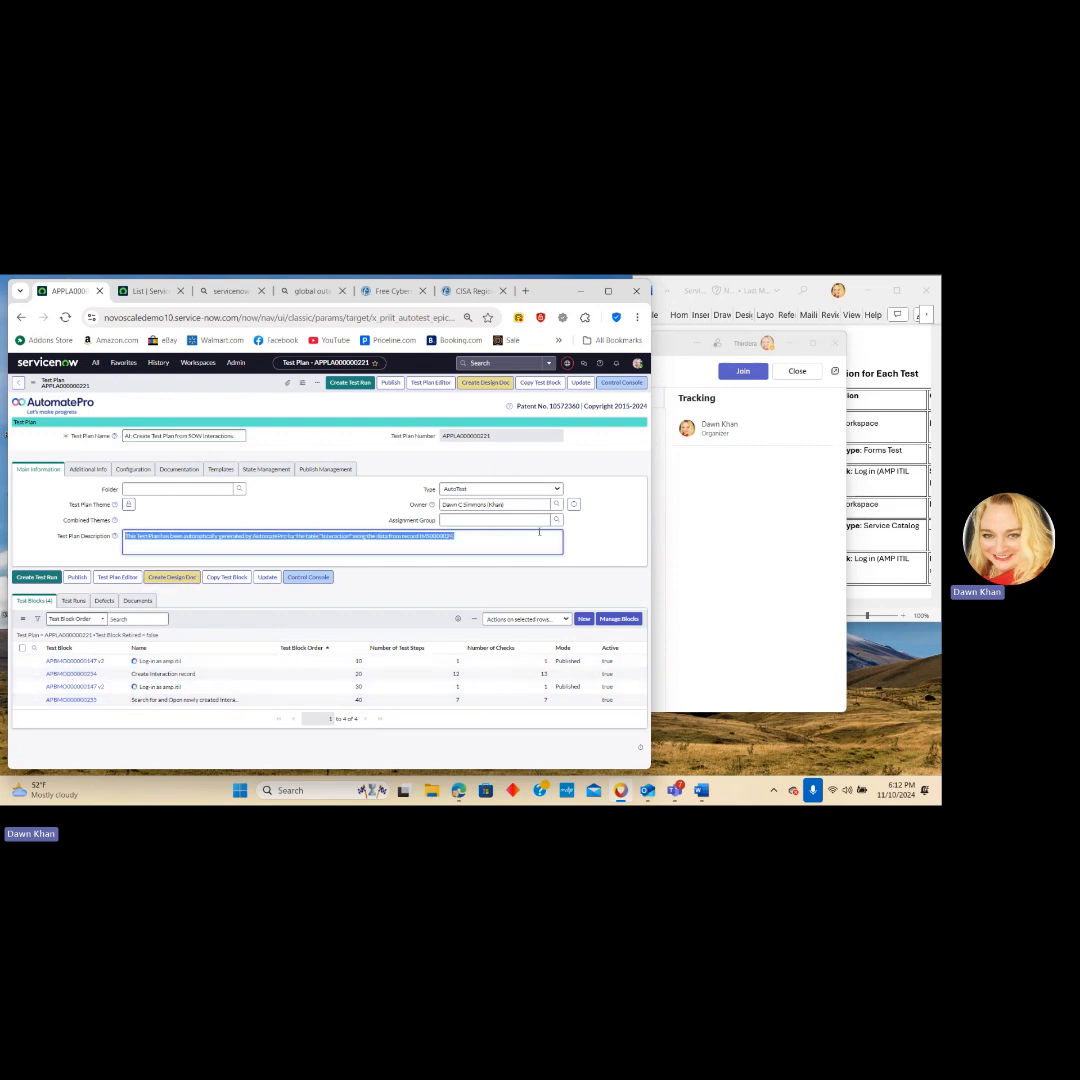
left_click(297, 543)
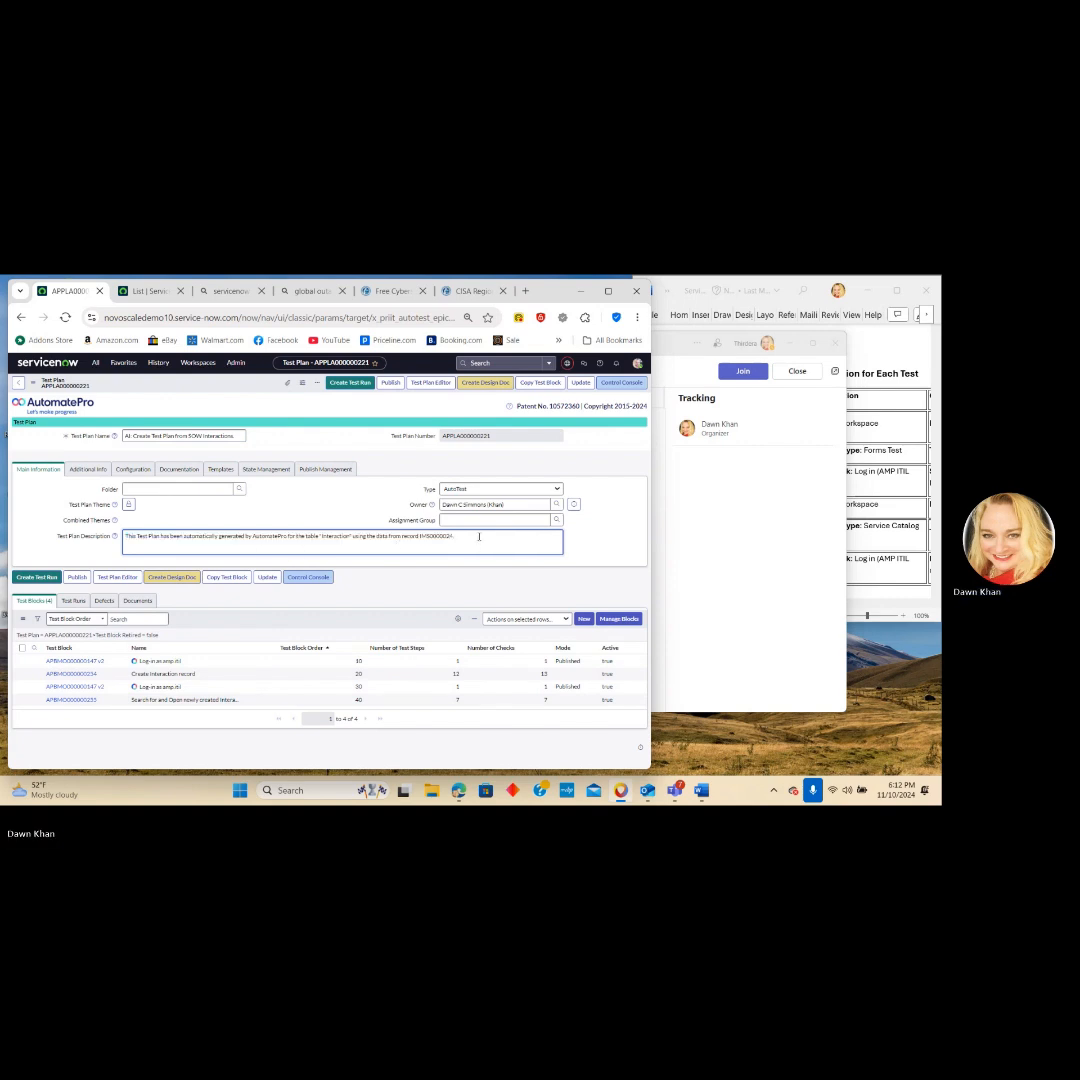
left_click_drag(421, 536, 476, 532)
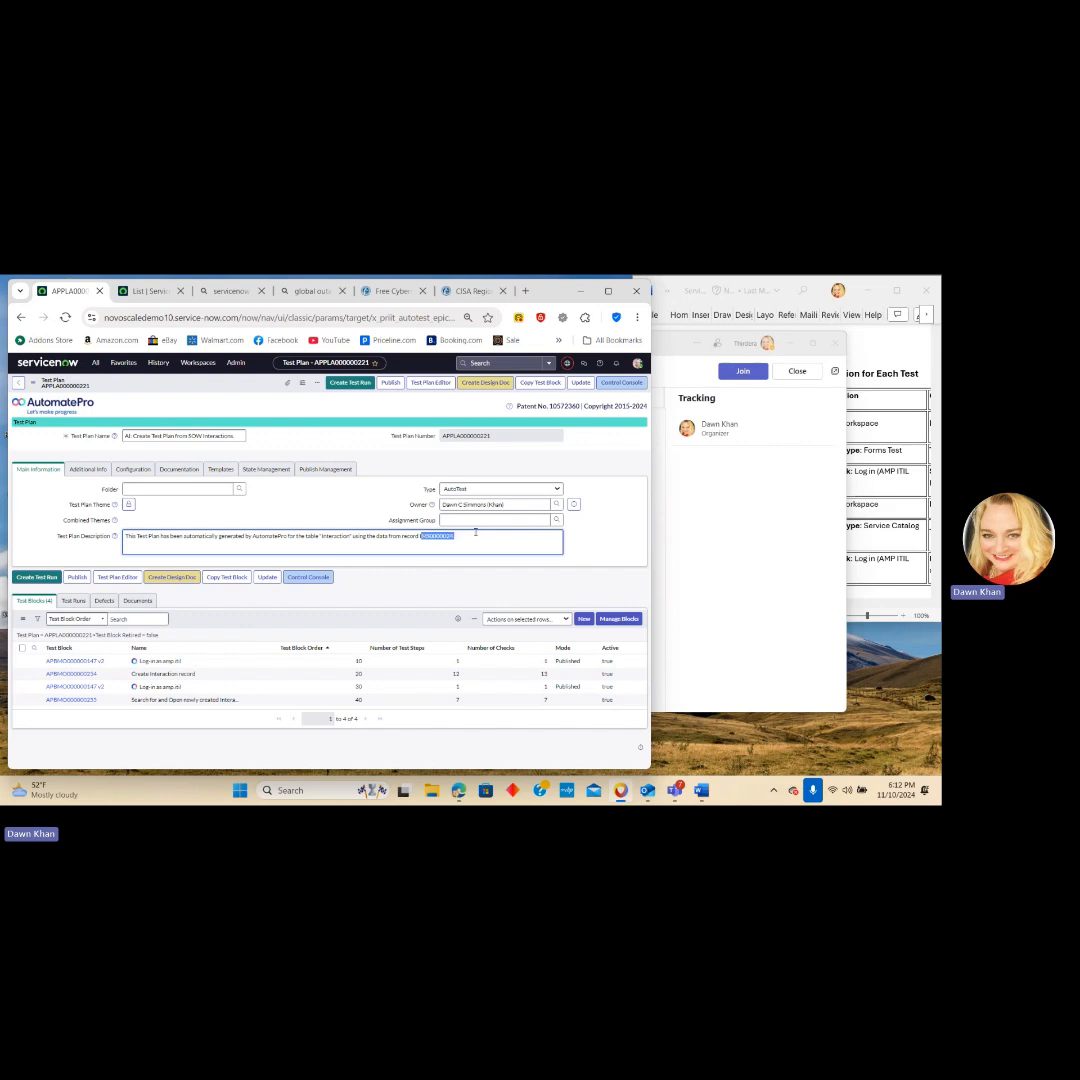
Create a test run from the test plan with NOVOSCALE DEMO as target environment, including all blocks and initiating it immediately.
left_click(355, 386)
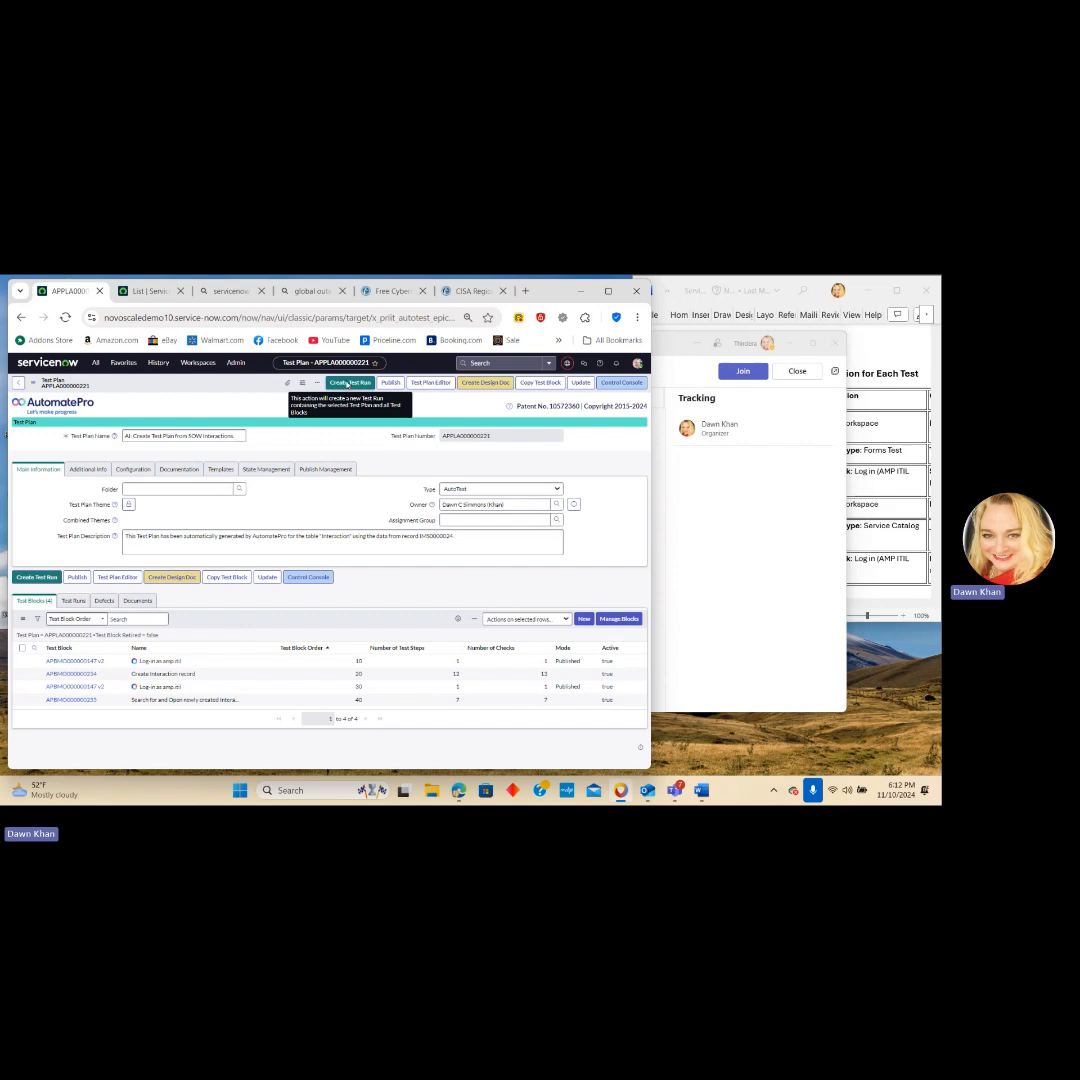
left_click(347, 384)
left_click(341, 385)
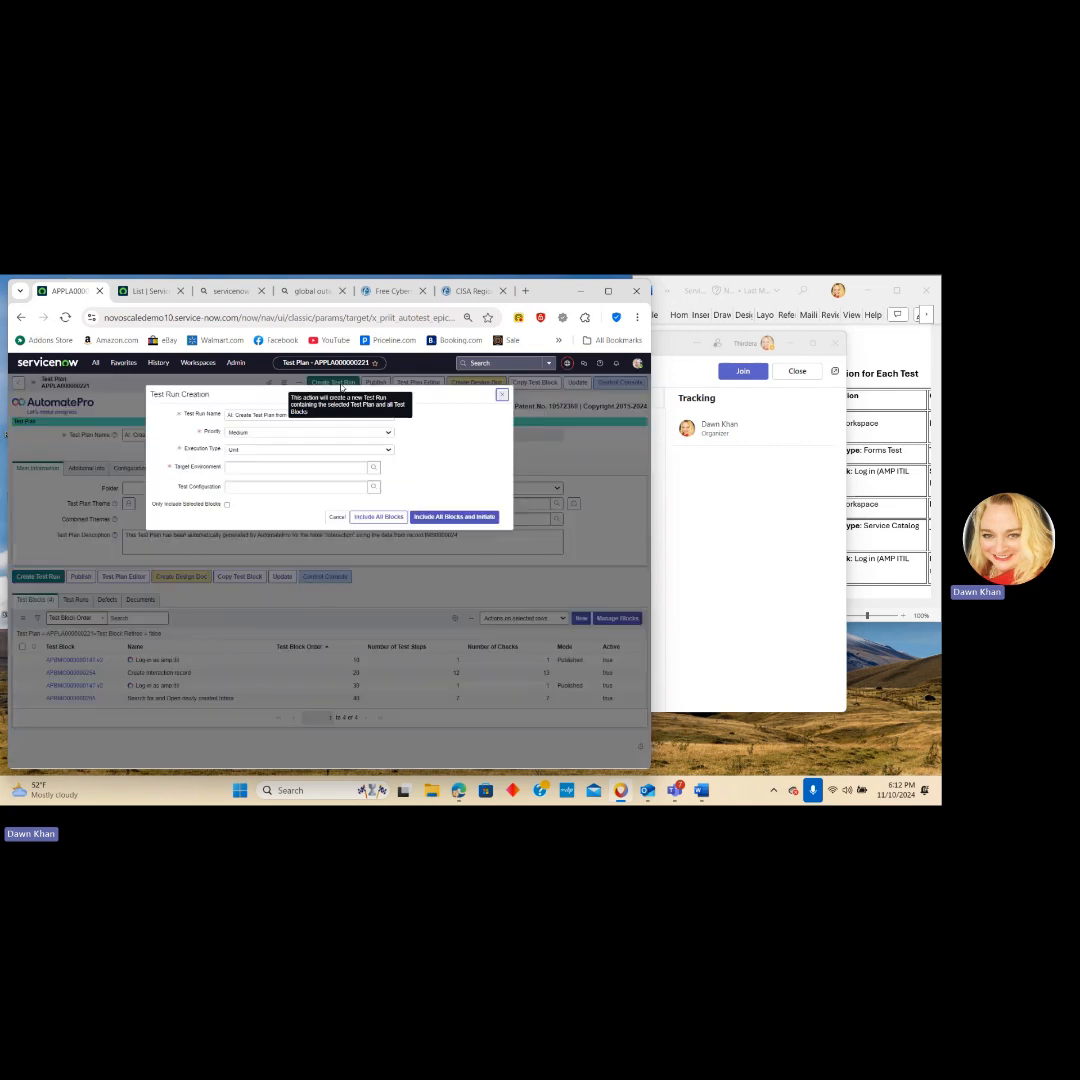
left_click(374, 470)
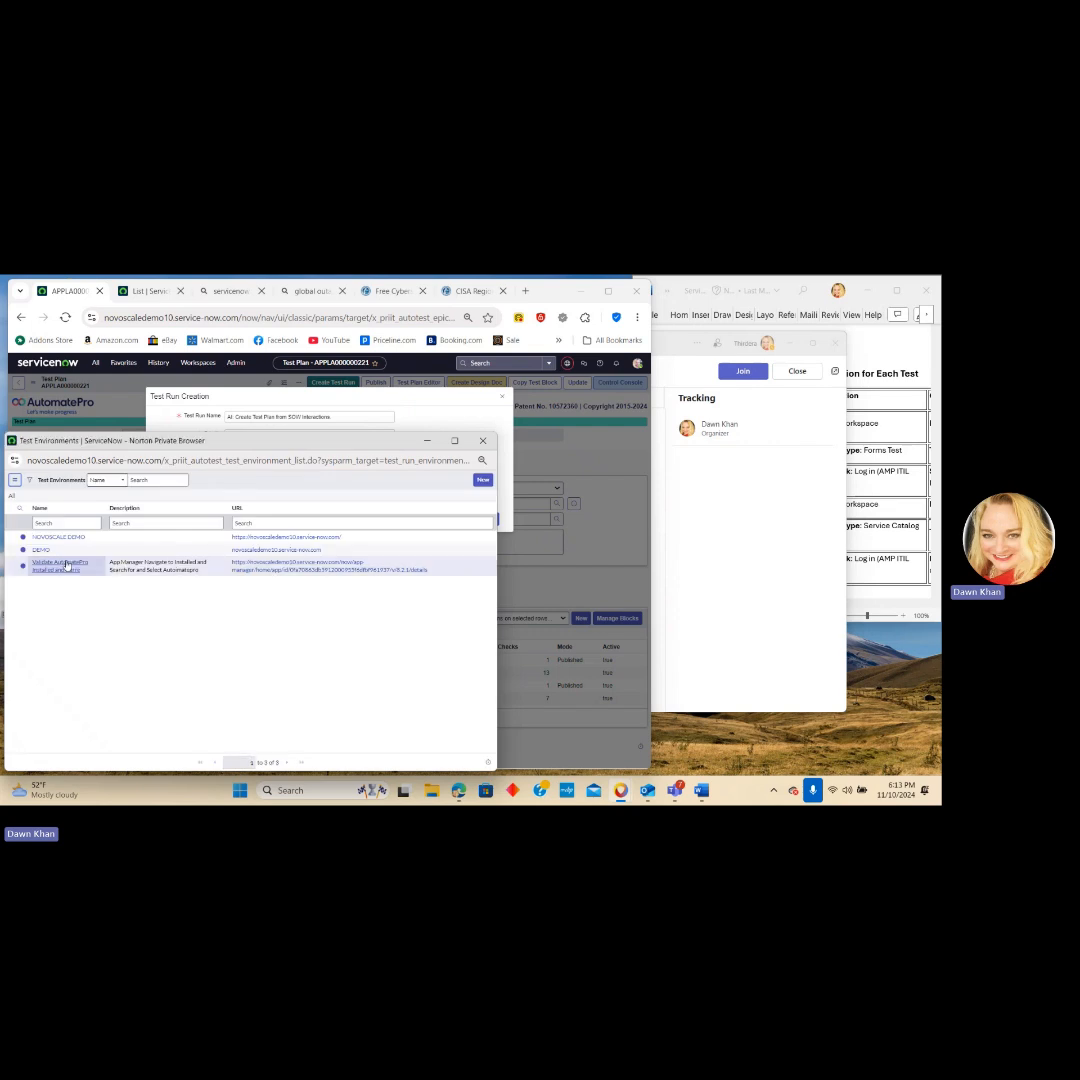
left_click(40, 537)
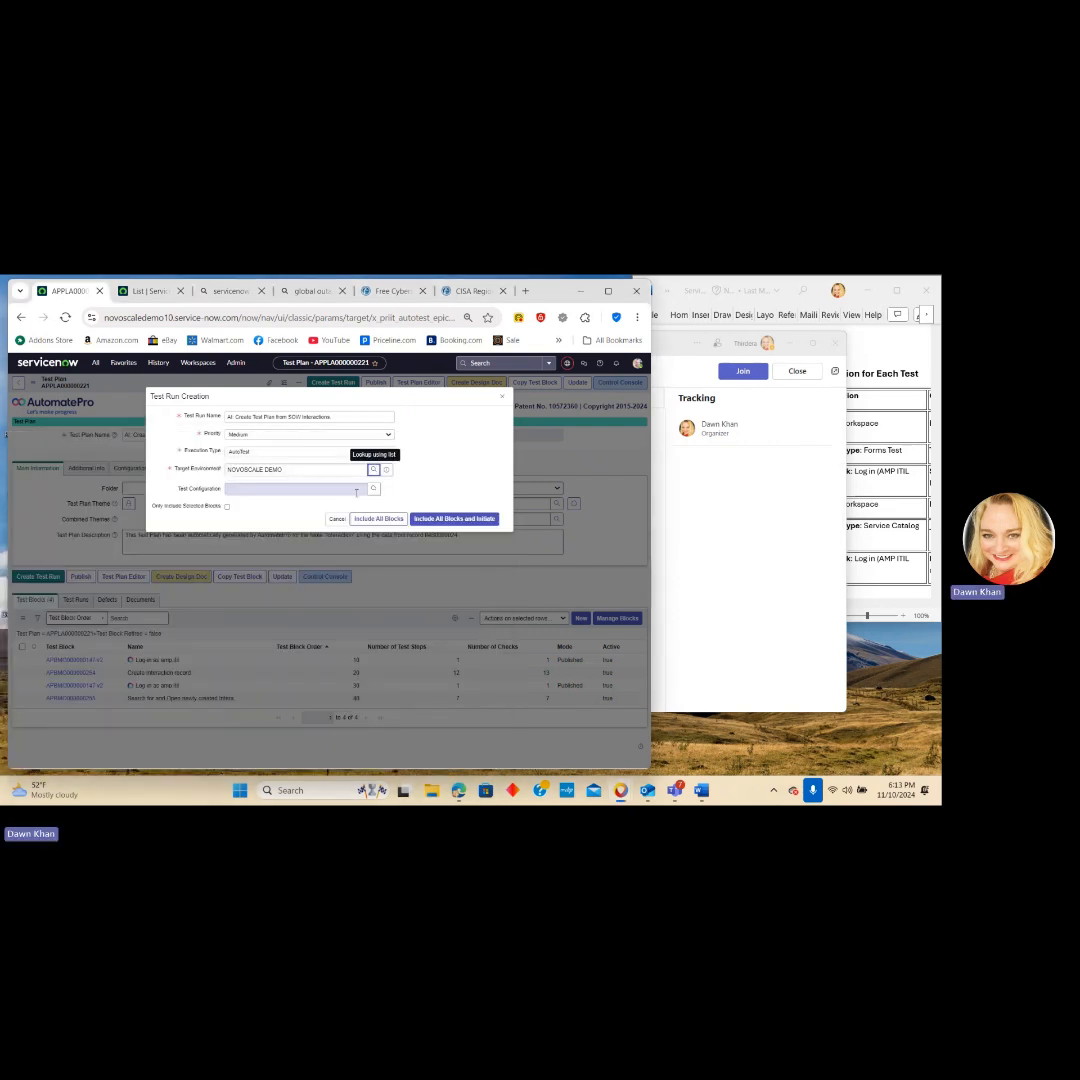
left_click(474, 521)
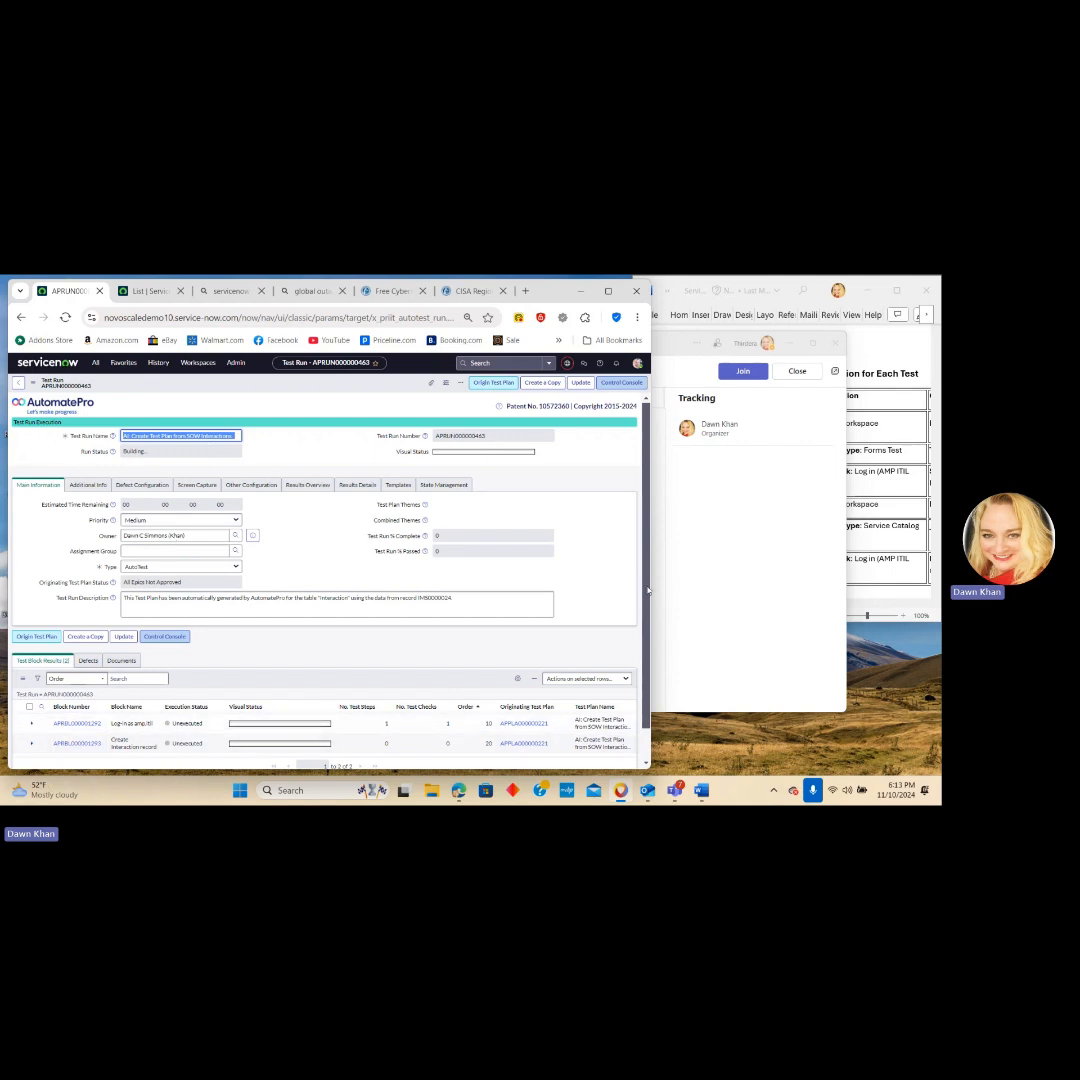
Expand the first log-in block and the Create Interaction record block in the test run's results to review their steps.
left_click_drag(648, 591, 647, 705)
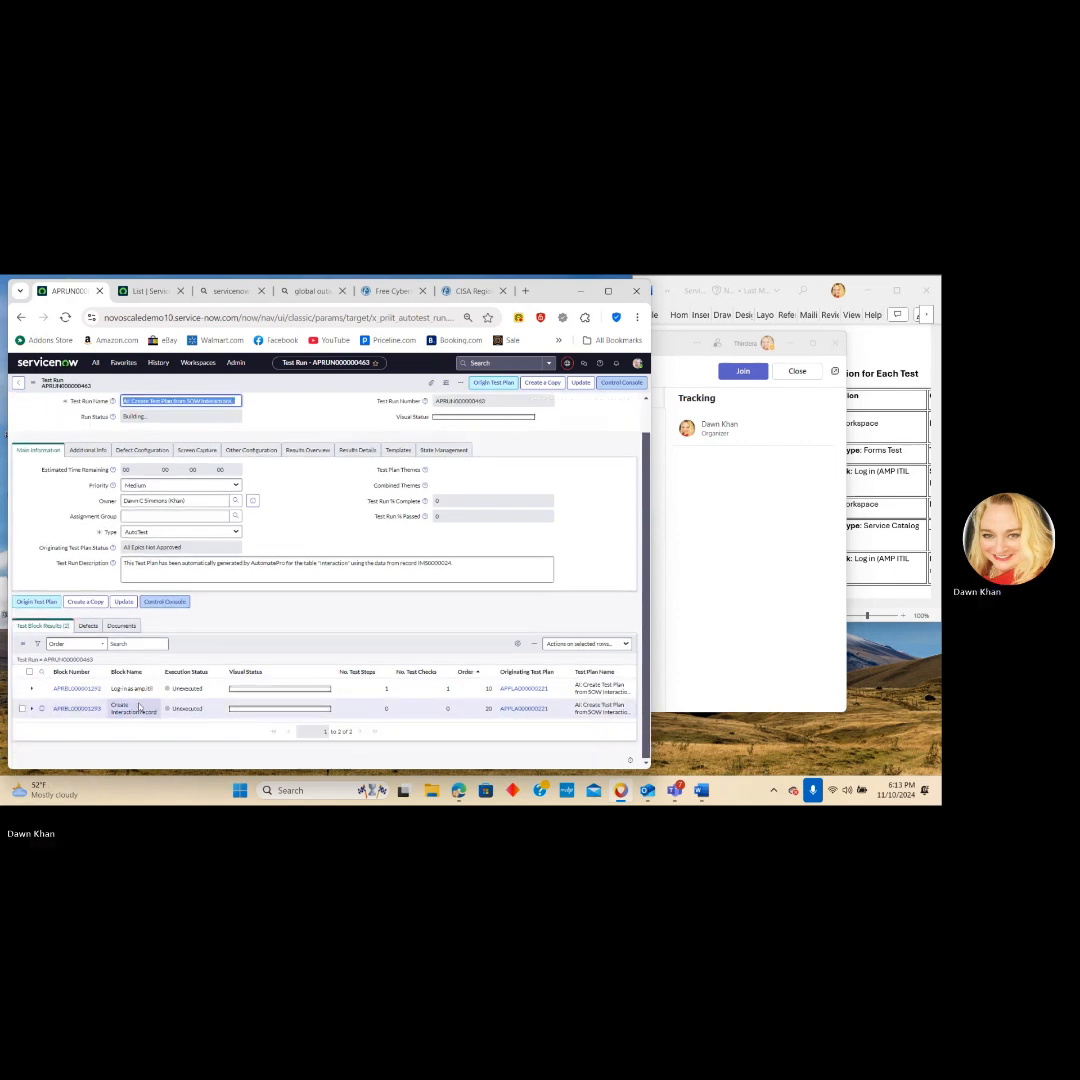
scroll(32, 693, "down", 1)
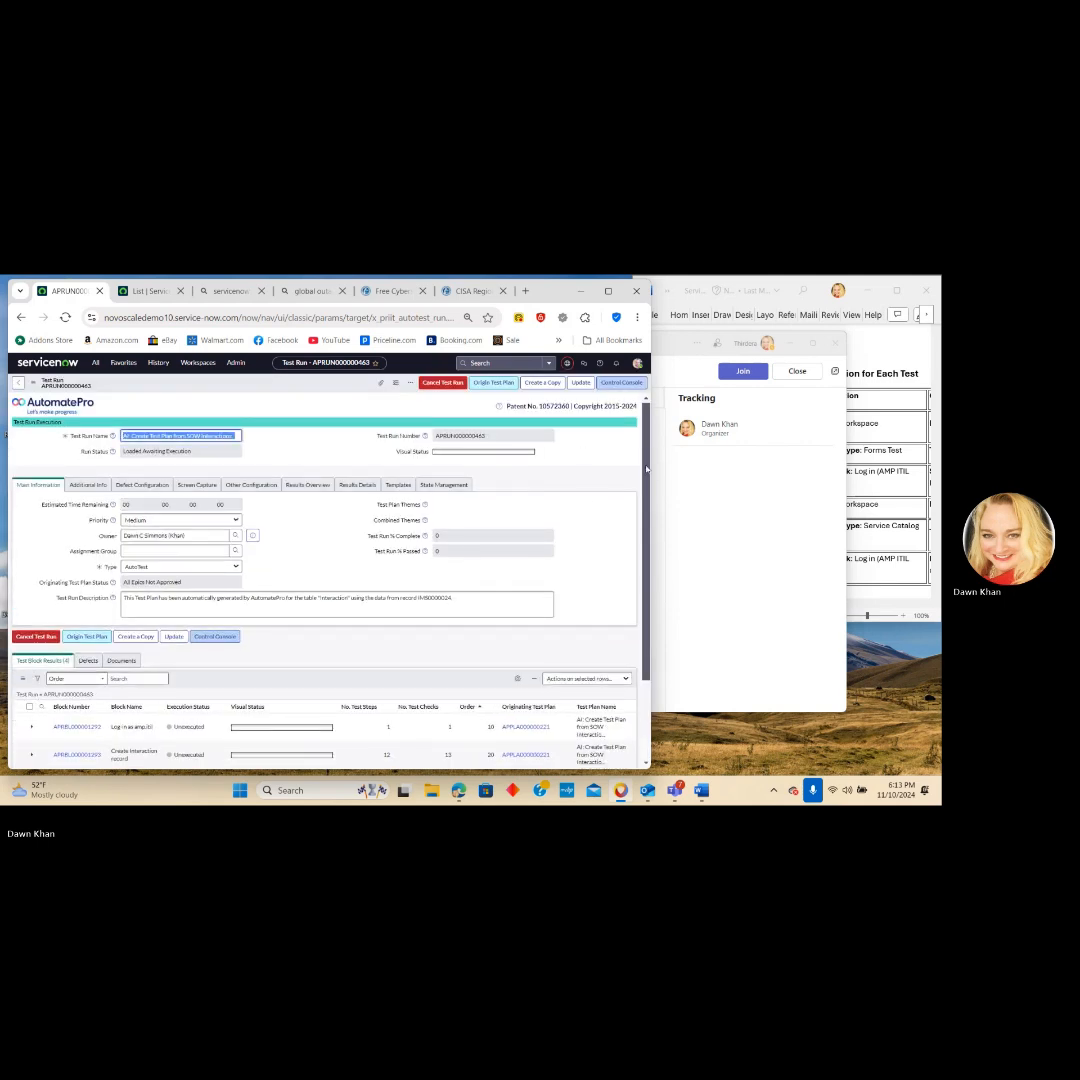
scroll(20, 665, "down", 2)
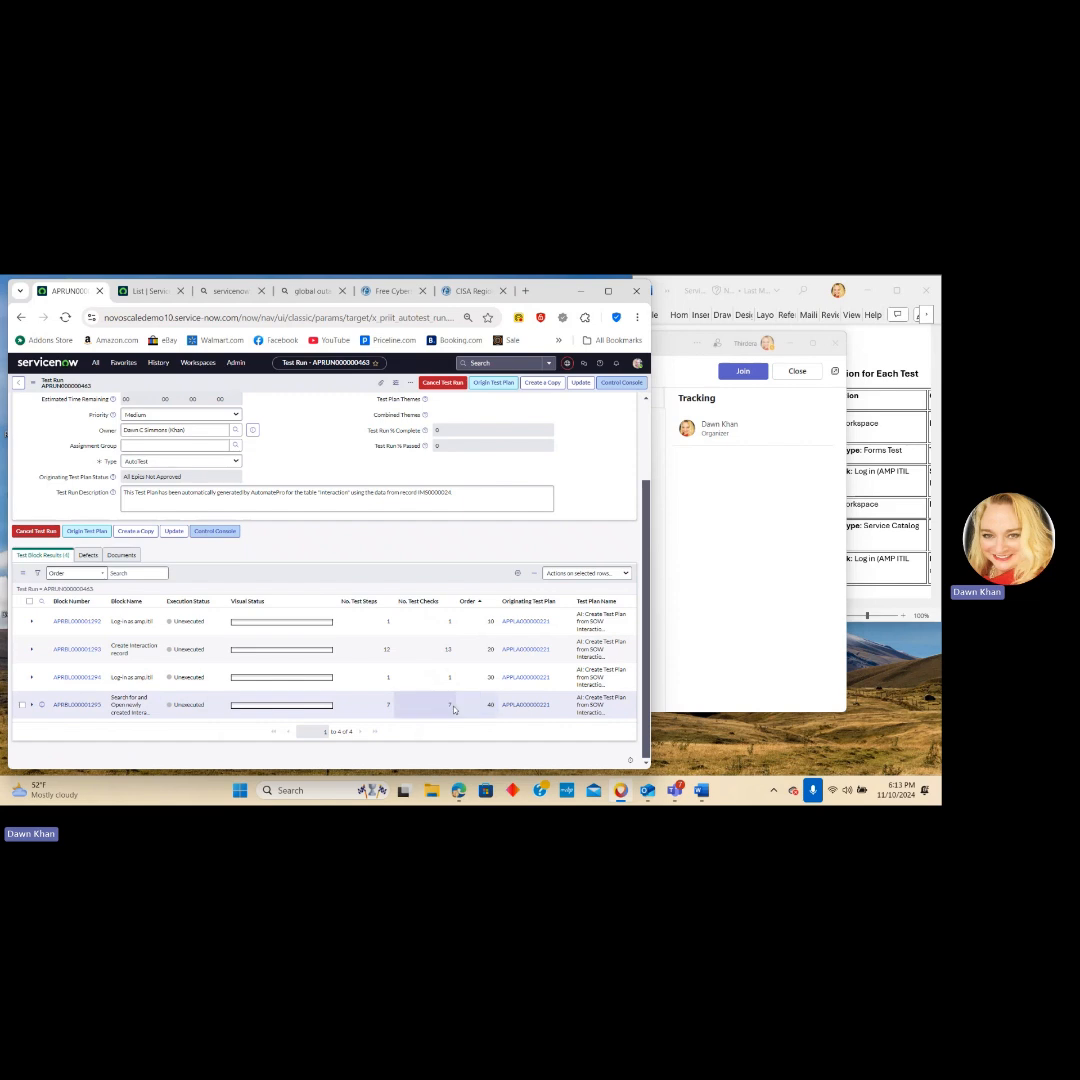
left_click(31, 622)
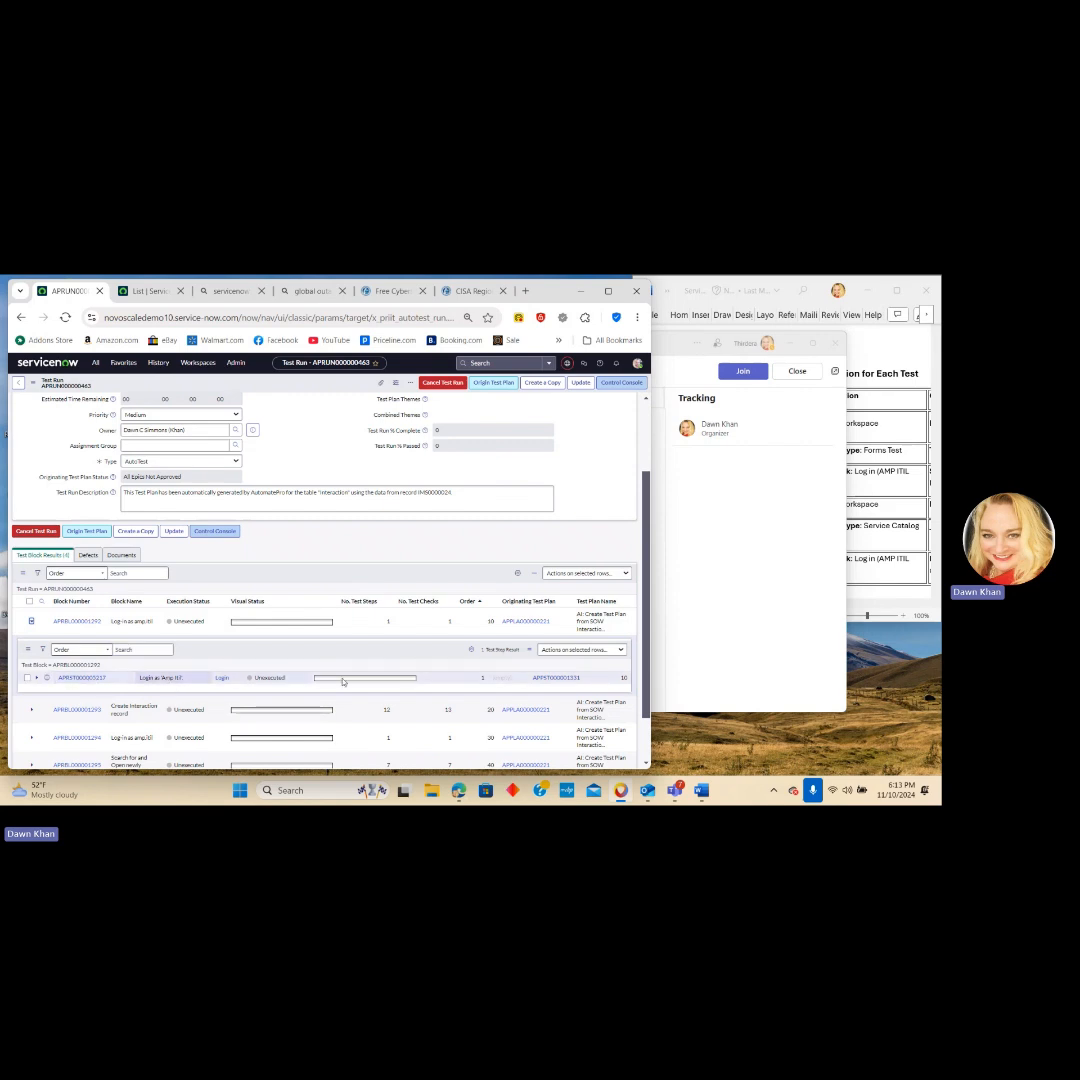
scroll(648, 575, "down", 2)
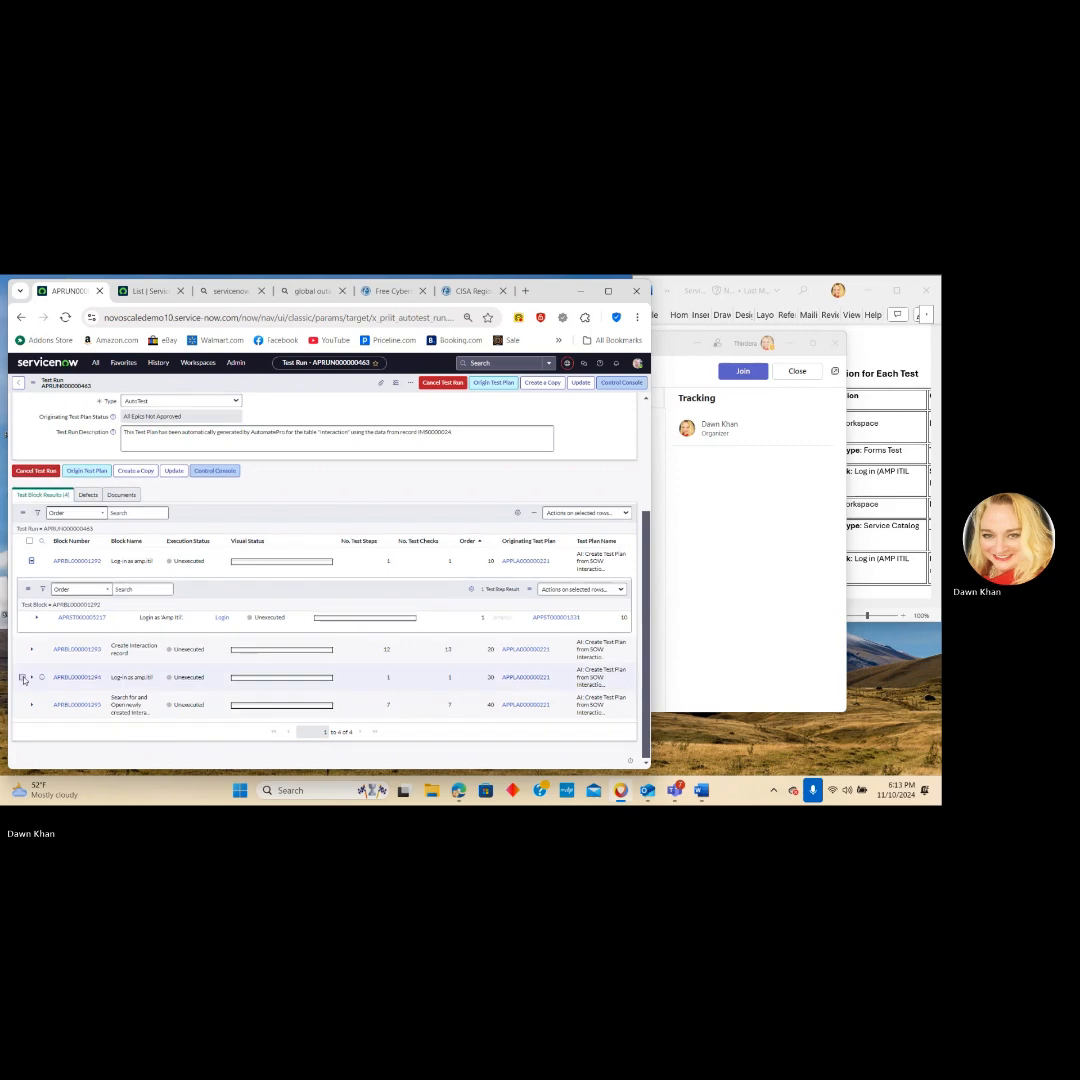
left_click(31, 650)
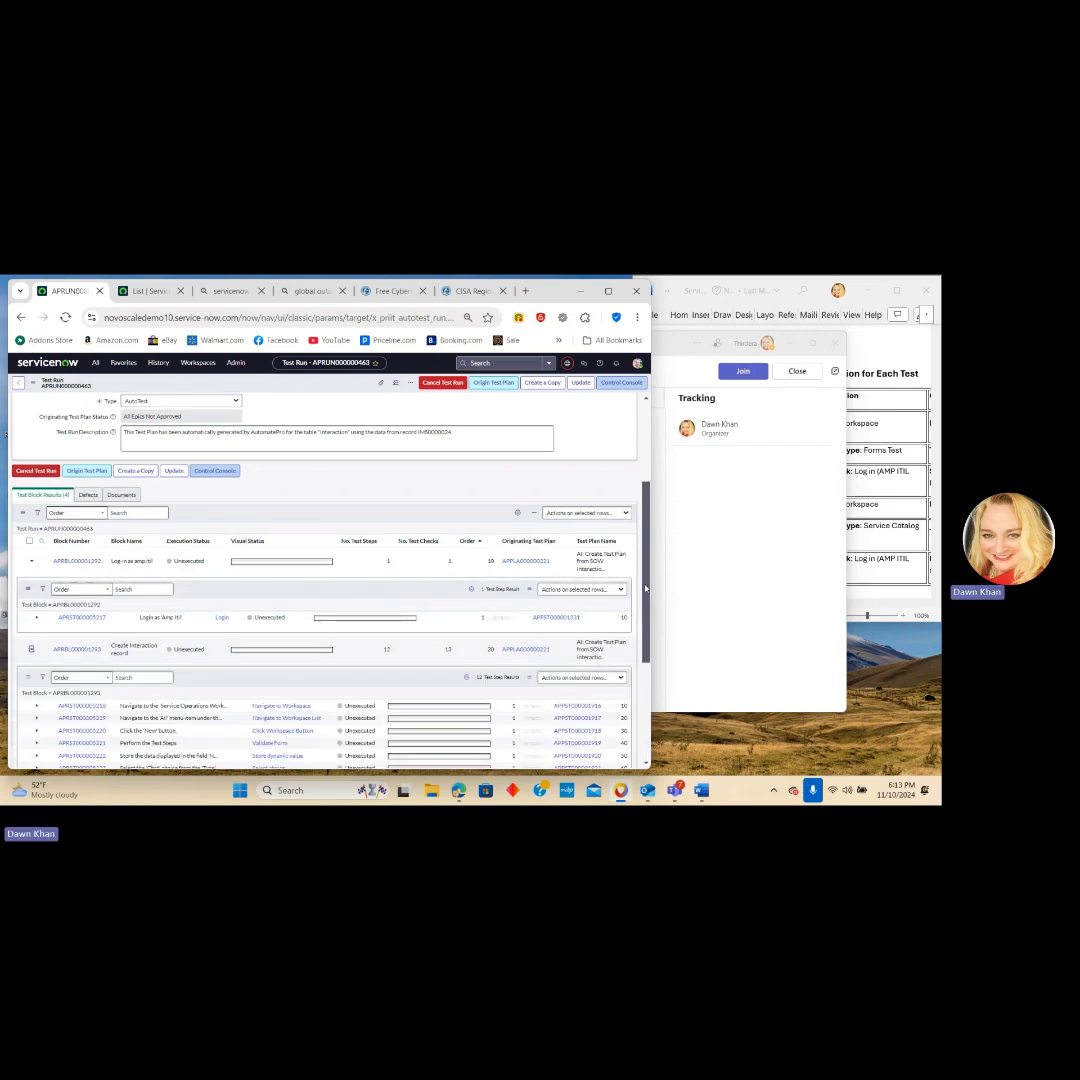
scroll(621, 668, "down", 5)
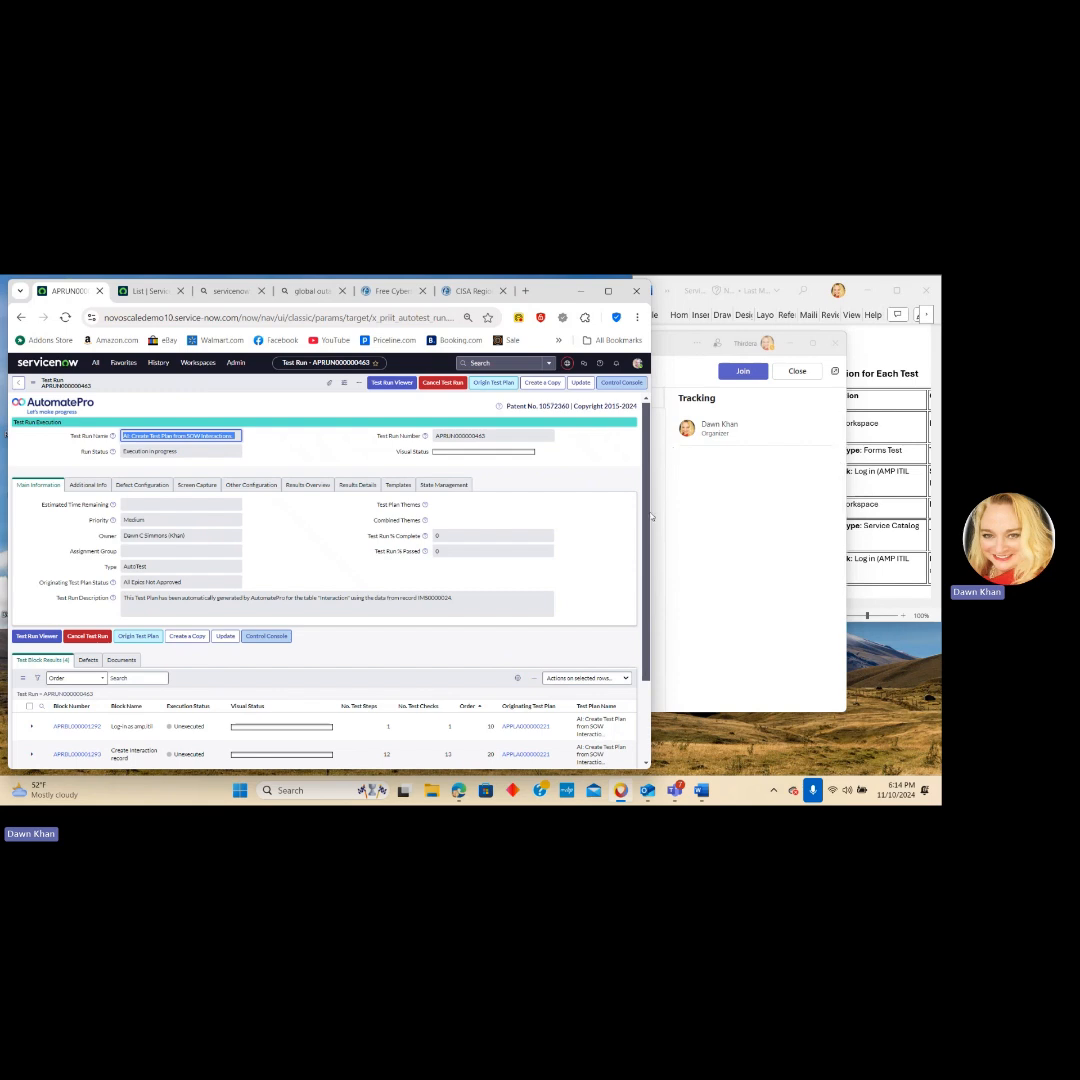
Expand the Create Interaction record block in the reloaded test run and read through its individual test steps.
scroll(620, 657, "down", 3)
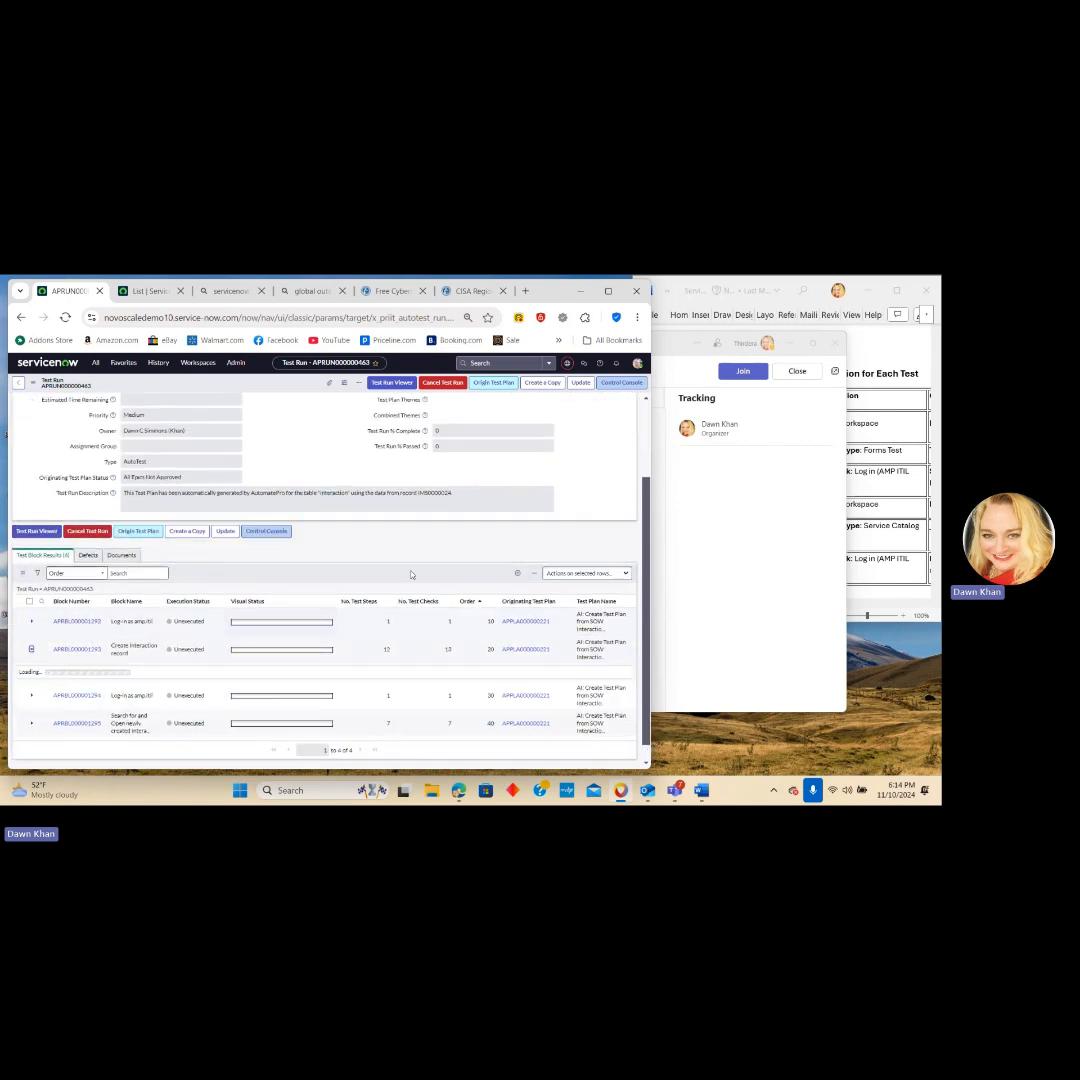
left_click_drag(650, 520, 659, 622)
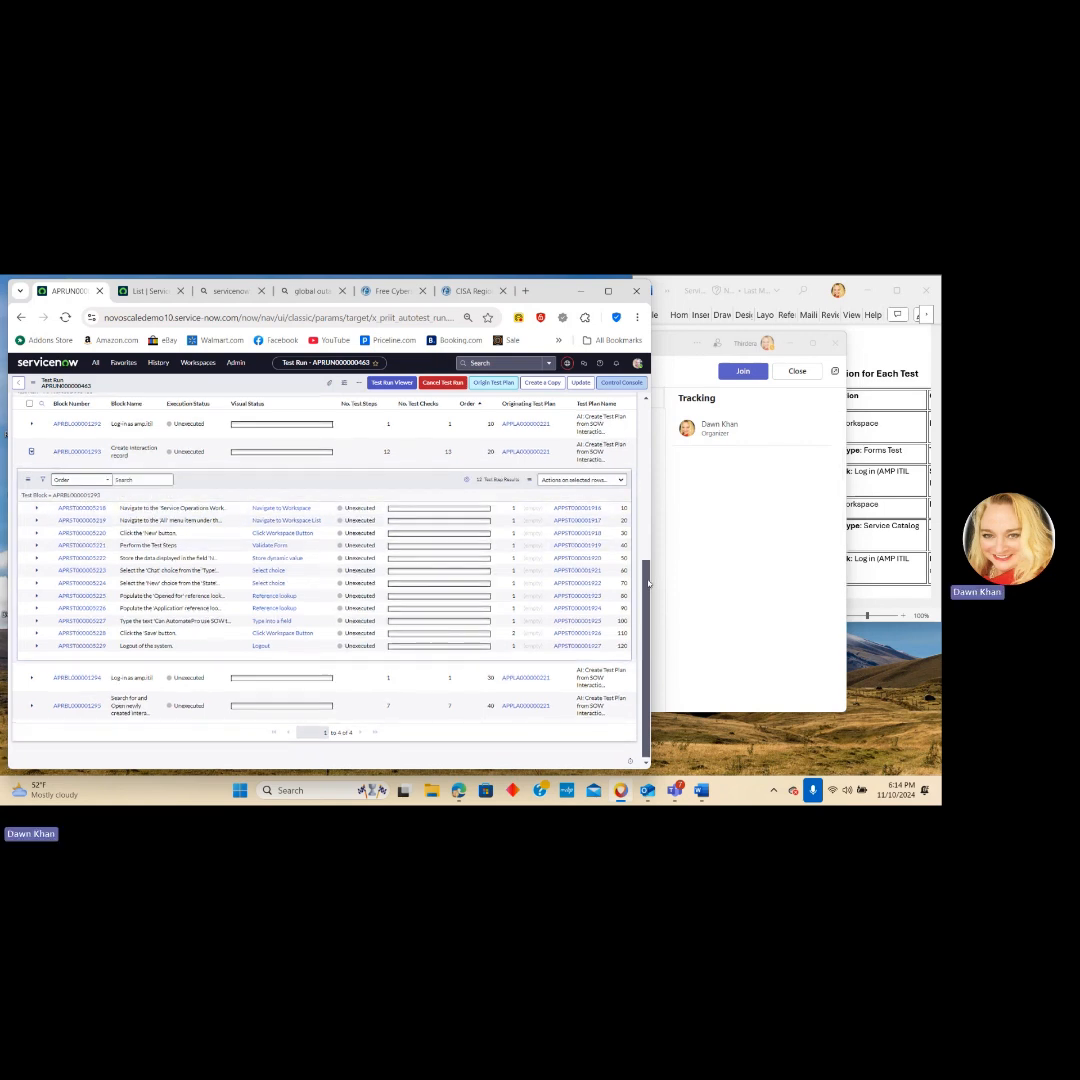
left_click_drag(646, 583, 646, 548)
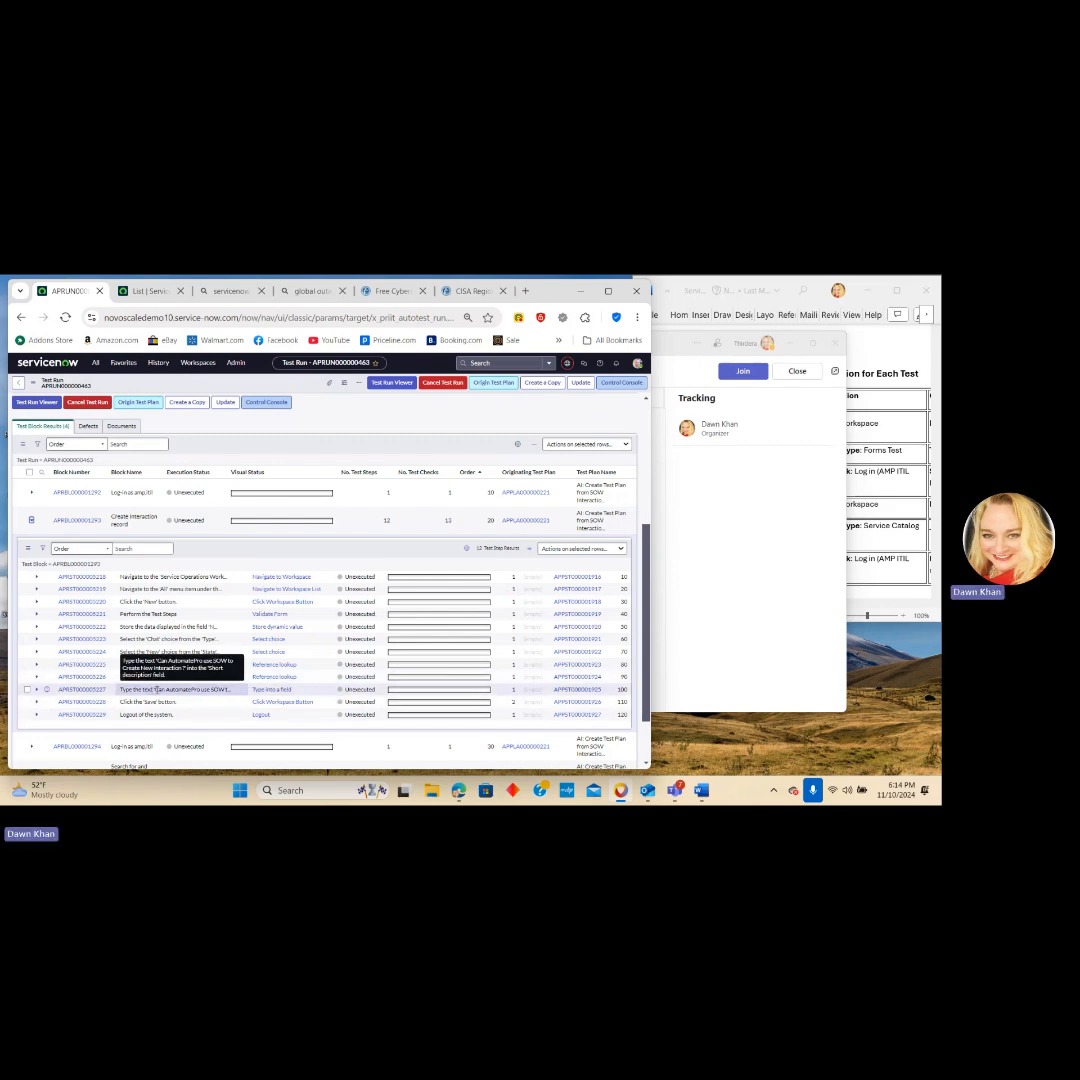
left_click_drag(647, 707, 648, 745)
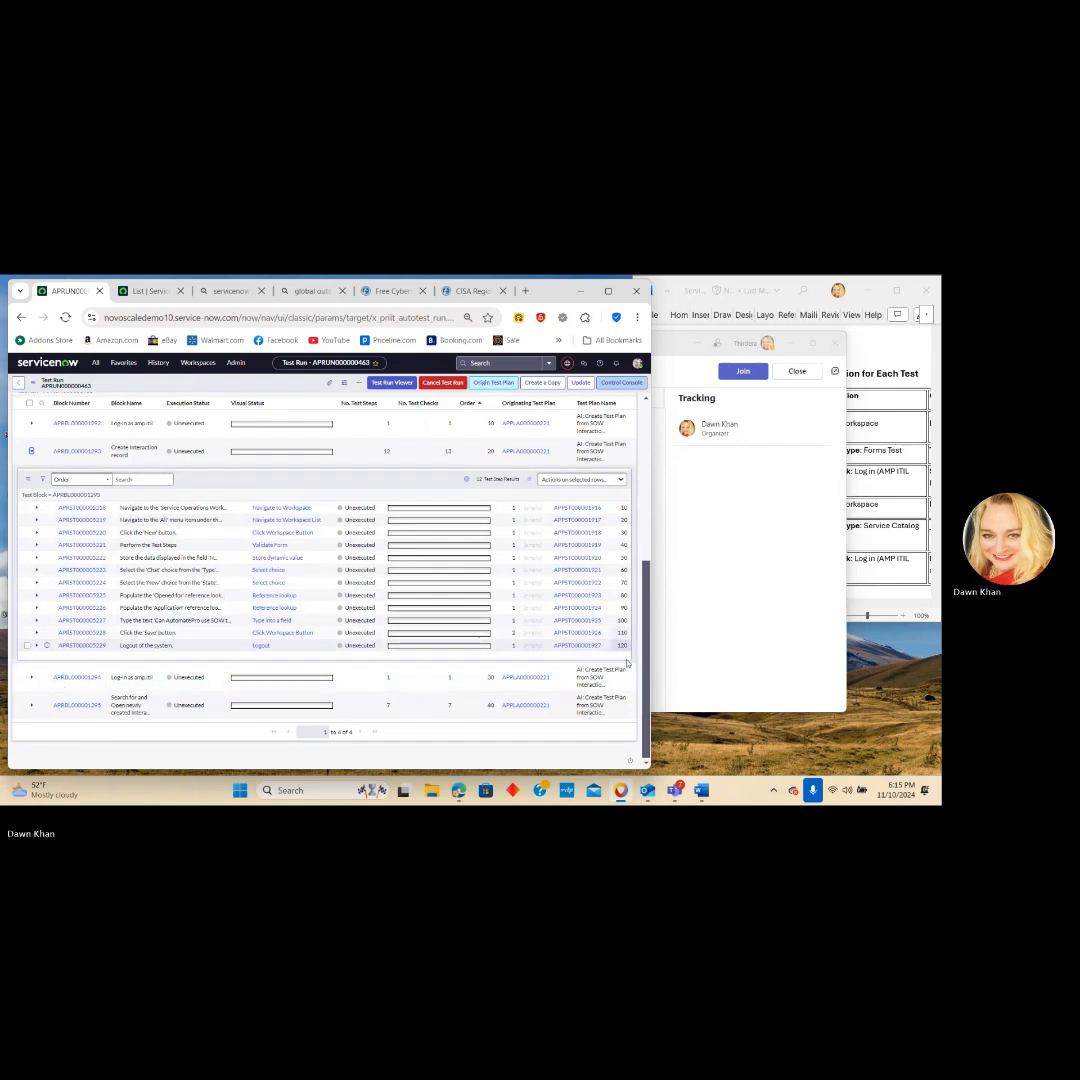
Expand the second log-in block and the block that searches for and opens the newly created interaction record.
left_click(31, 677)
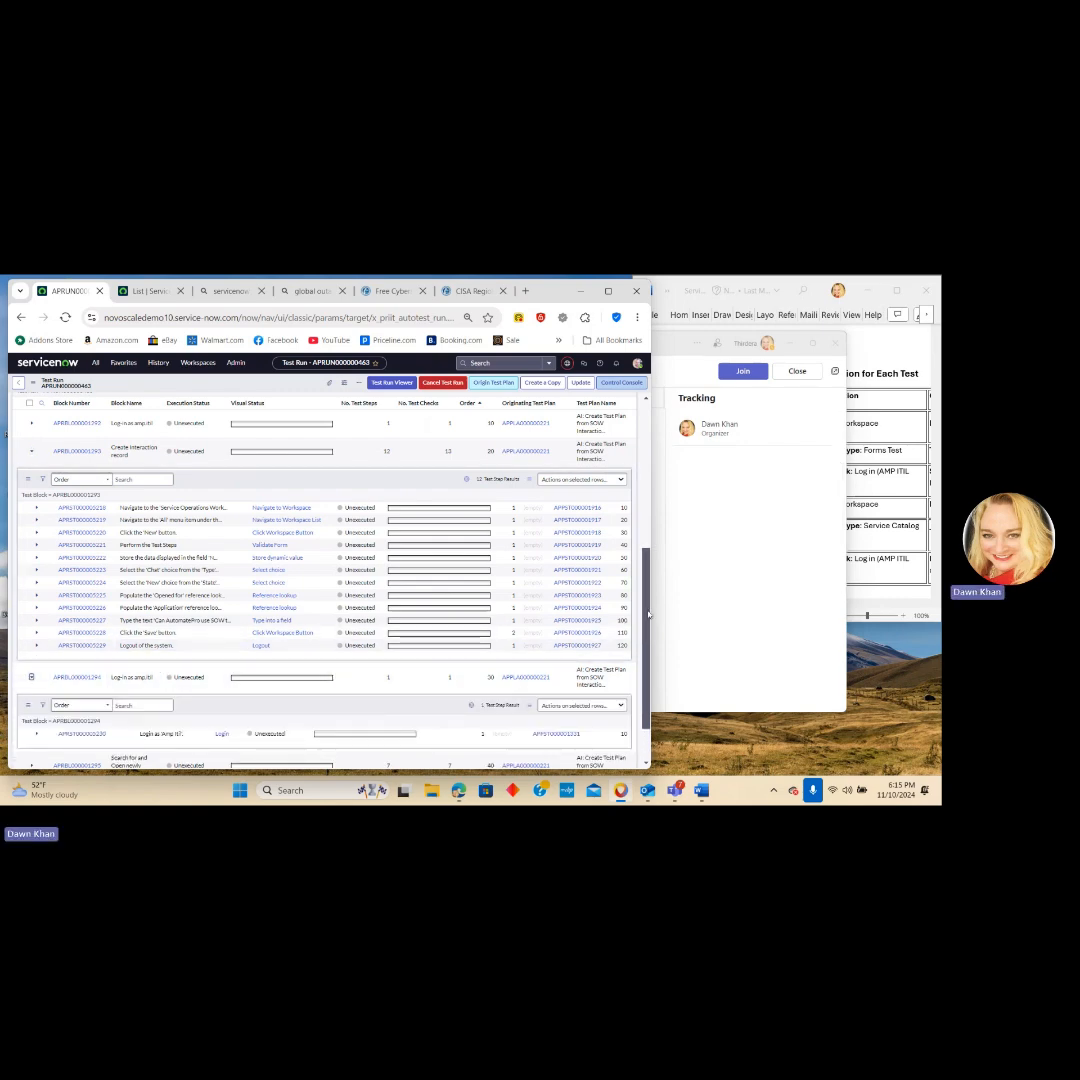
scroll(648, 614, "down", 2)
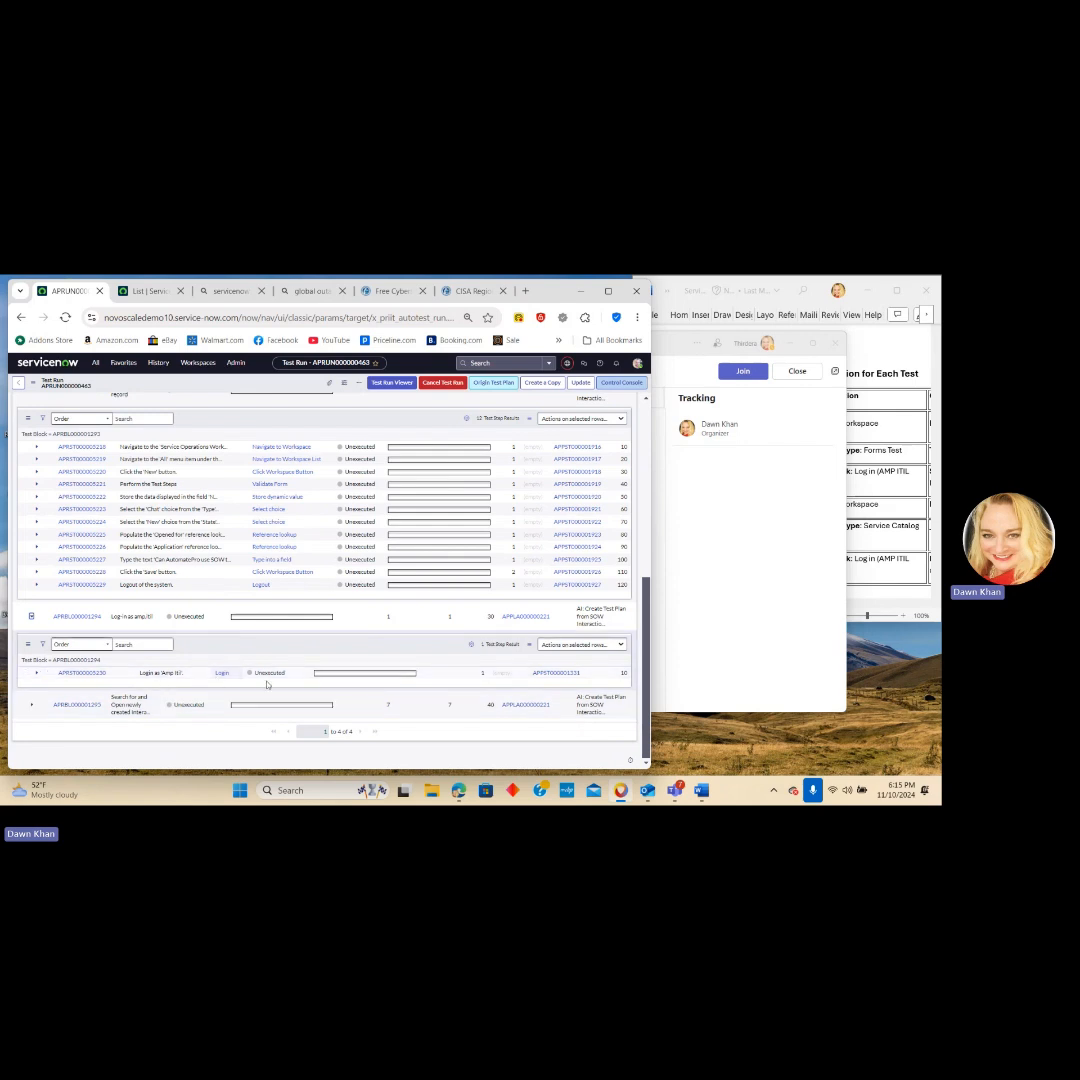
left_click(31, 705)
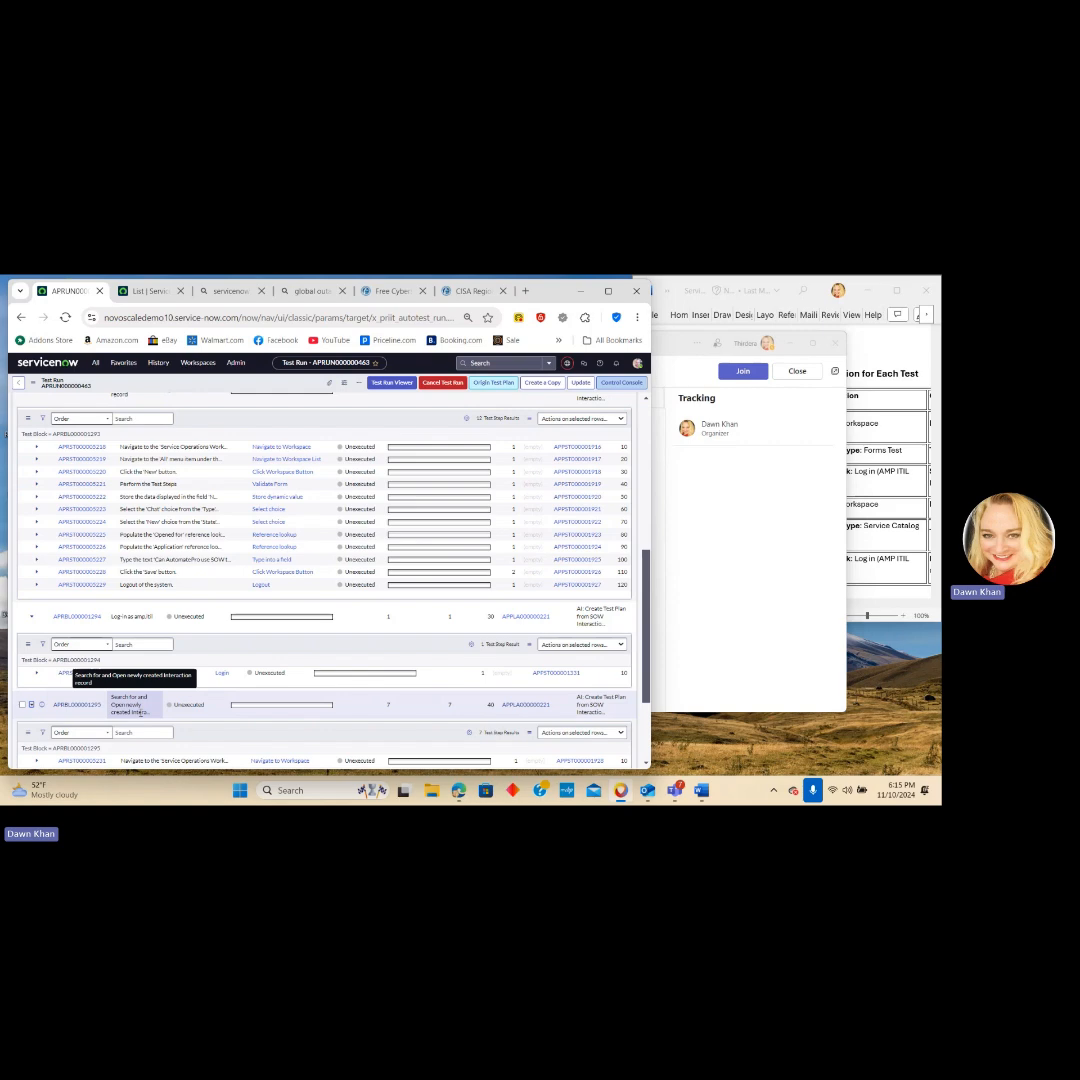
Check the test run's overall status, completion and pass percentages, and compare them with the individual block results.
left_click_drag(647, 646, 647, 490)
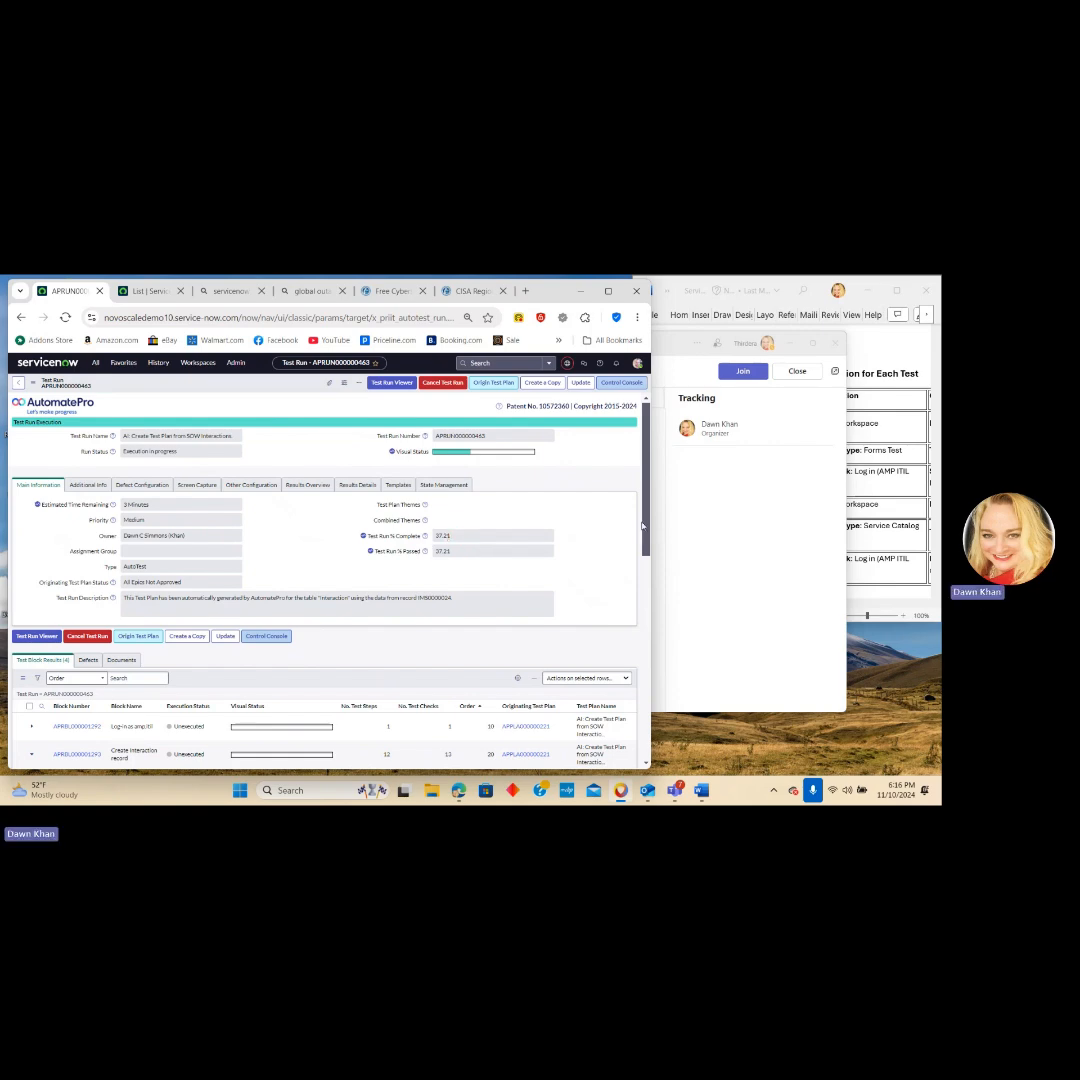
scroll(646, 528, "down", 3)
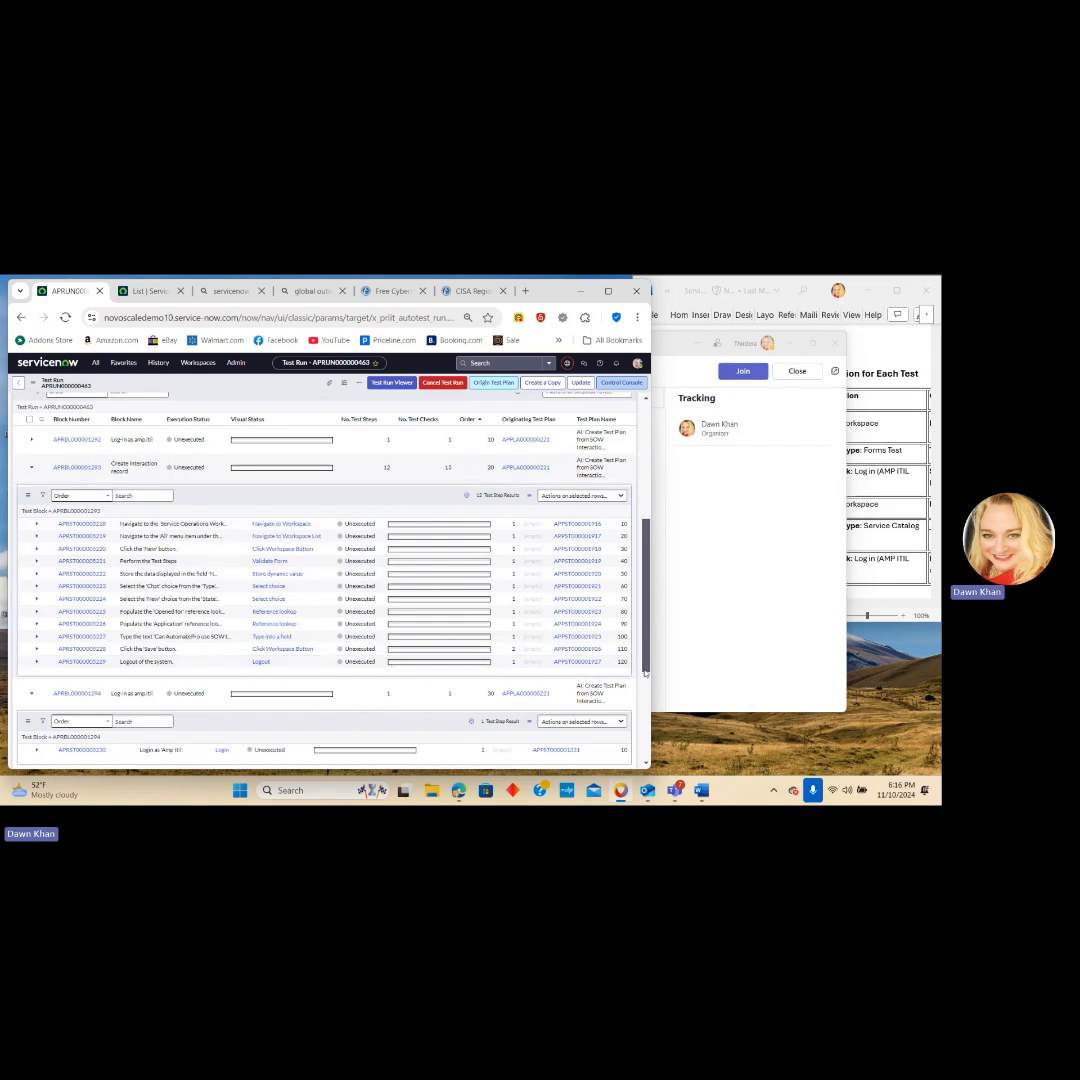
scroll(646, 600, "up", 5)
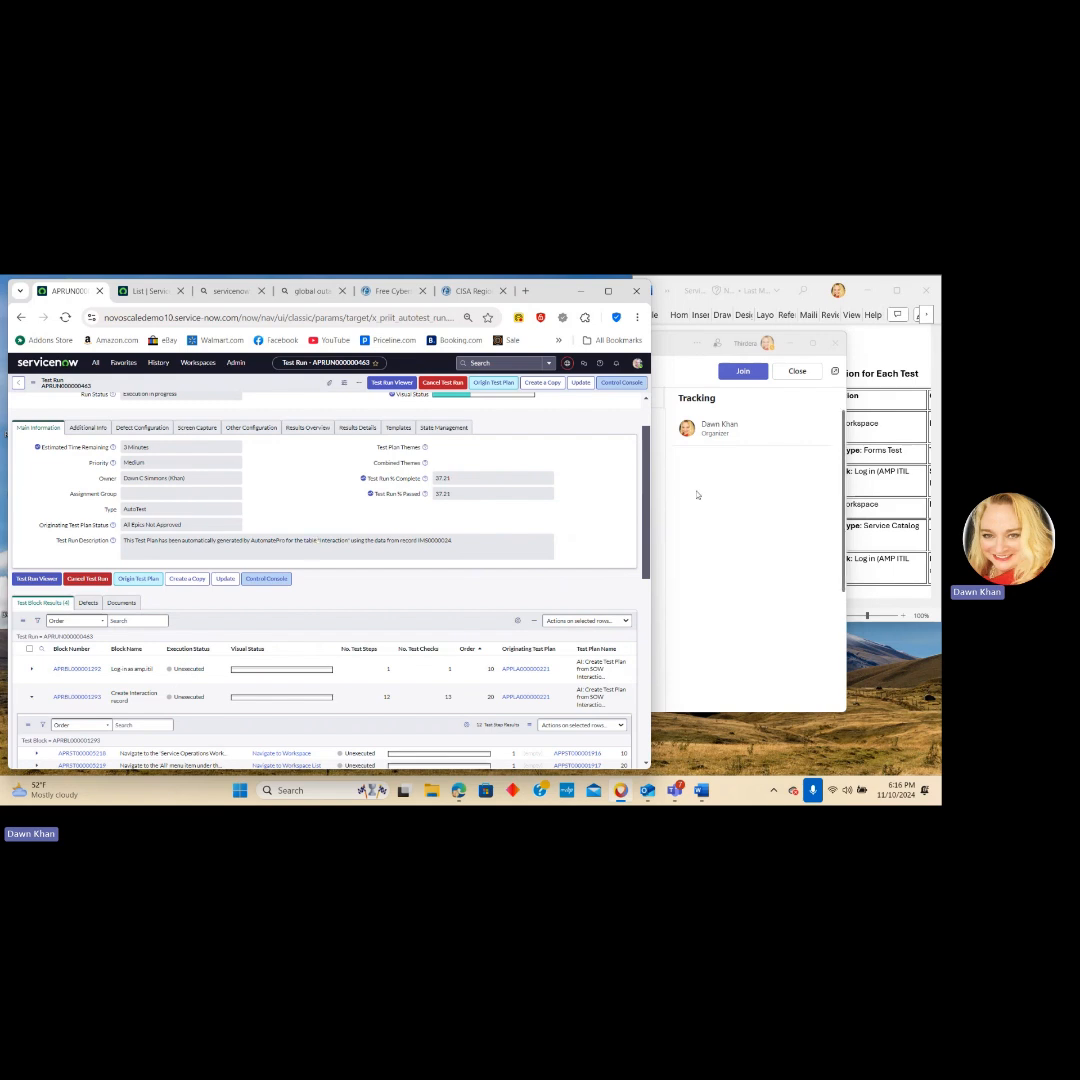
scroll(649, 553, "up", 1)
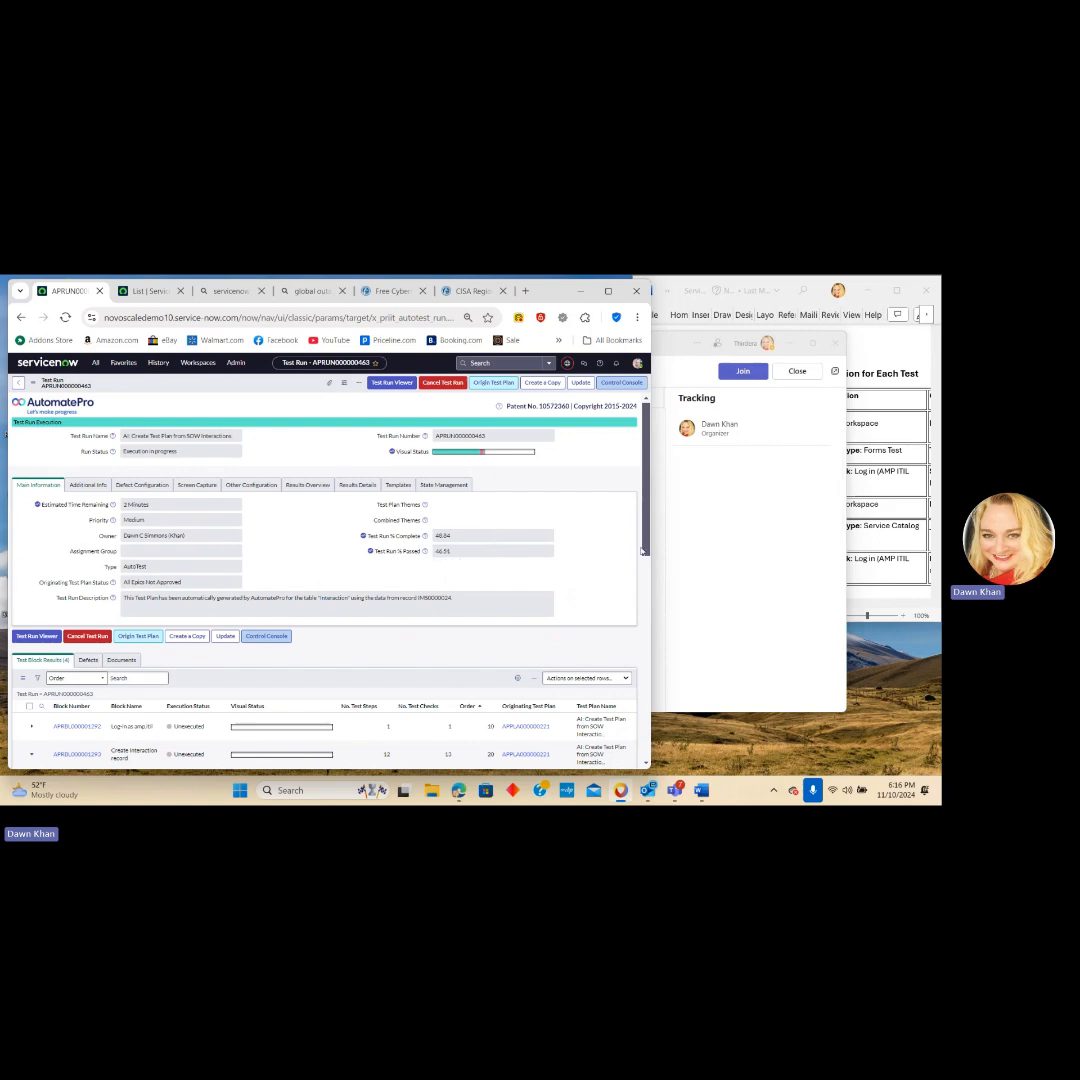
left_click_drag(645, 553, 630, 678)
scroll(330, 580, "up", 1)
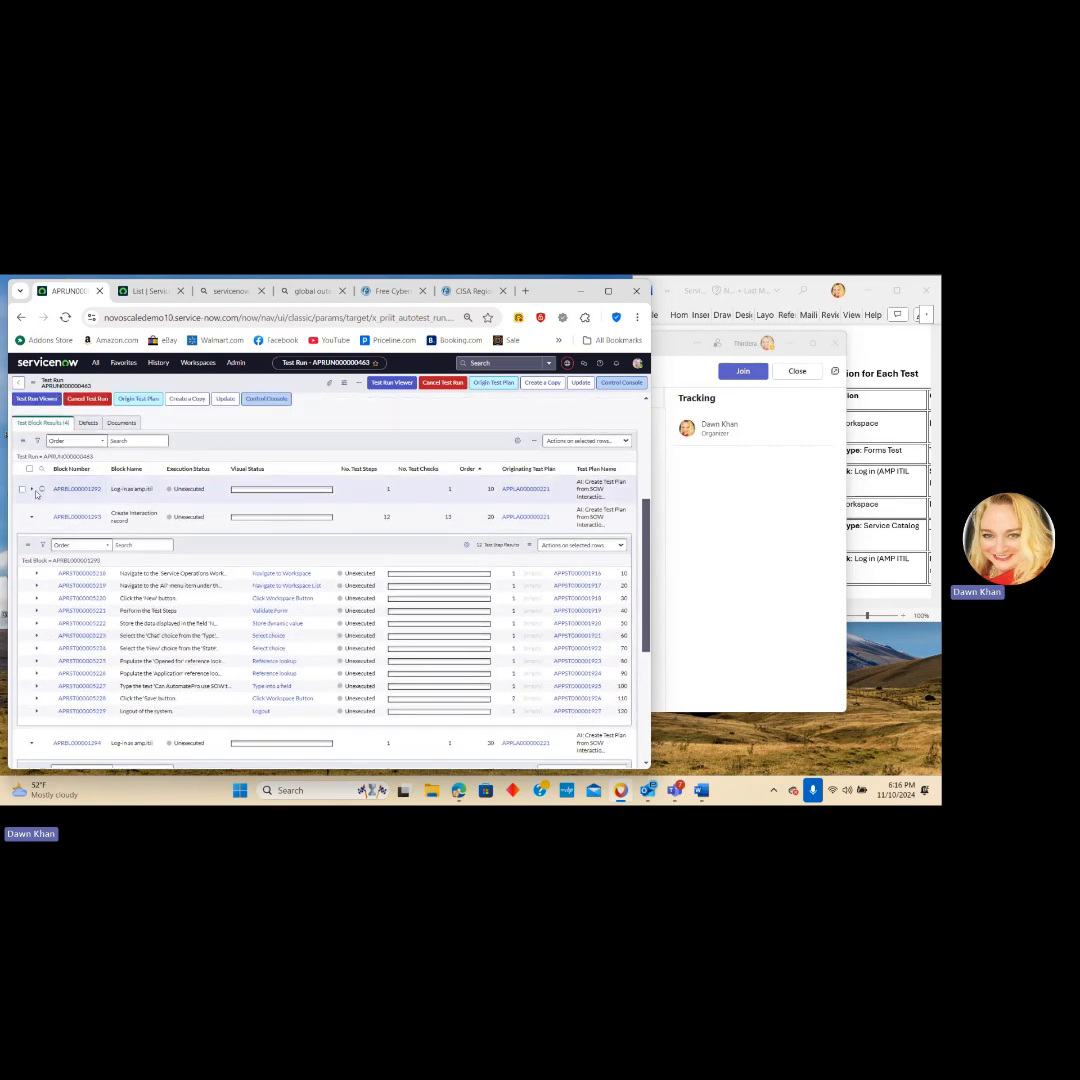
Check the first log-in block's test step, then collapse all four test blocks in the test run's results.
left_click(32, 490)
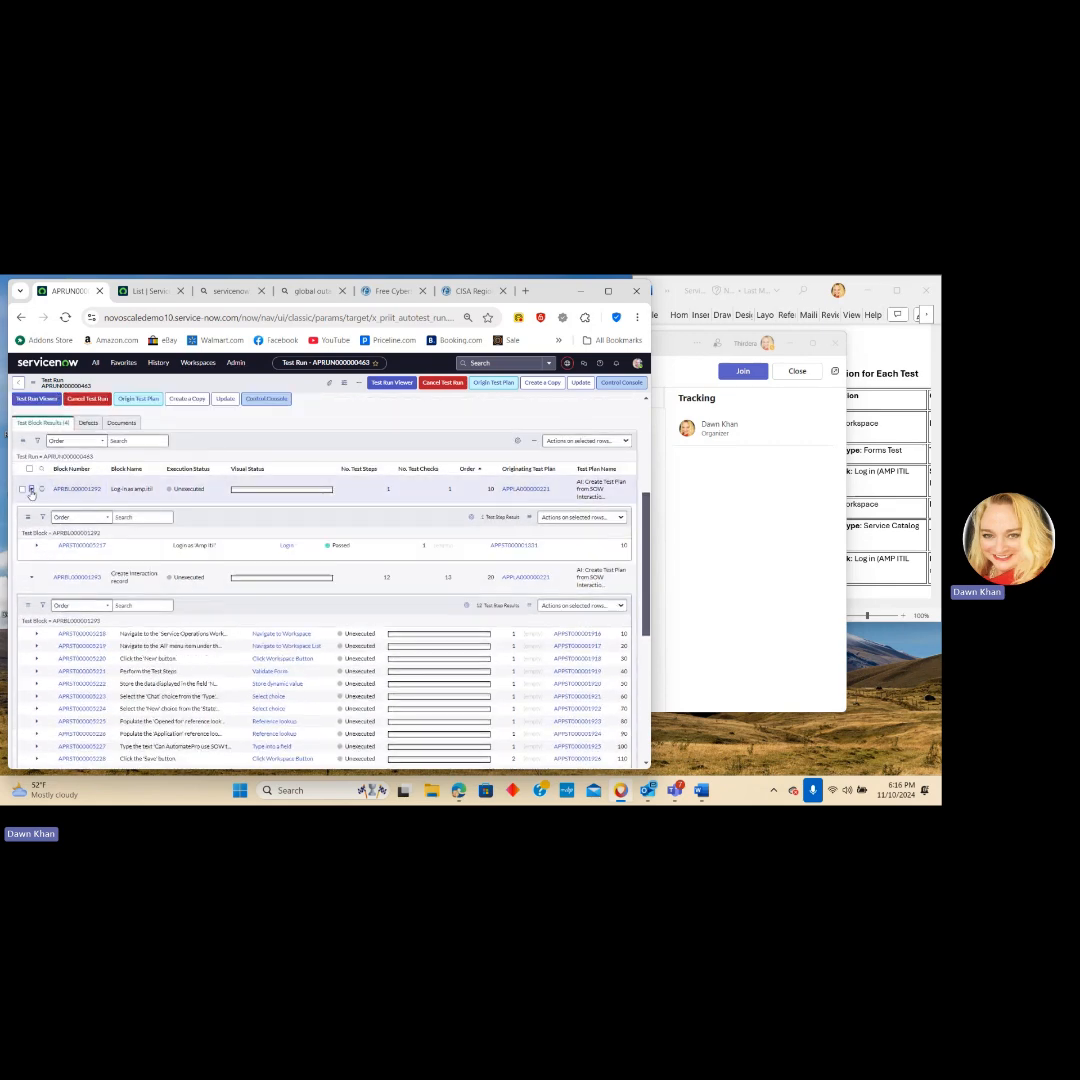
left_click(32, 490)
left_click(32, 516)
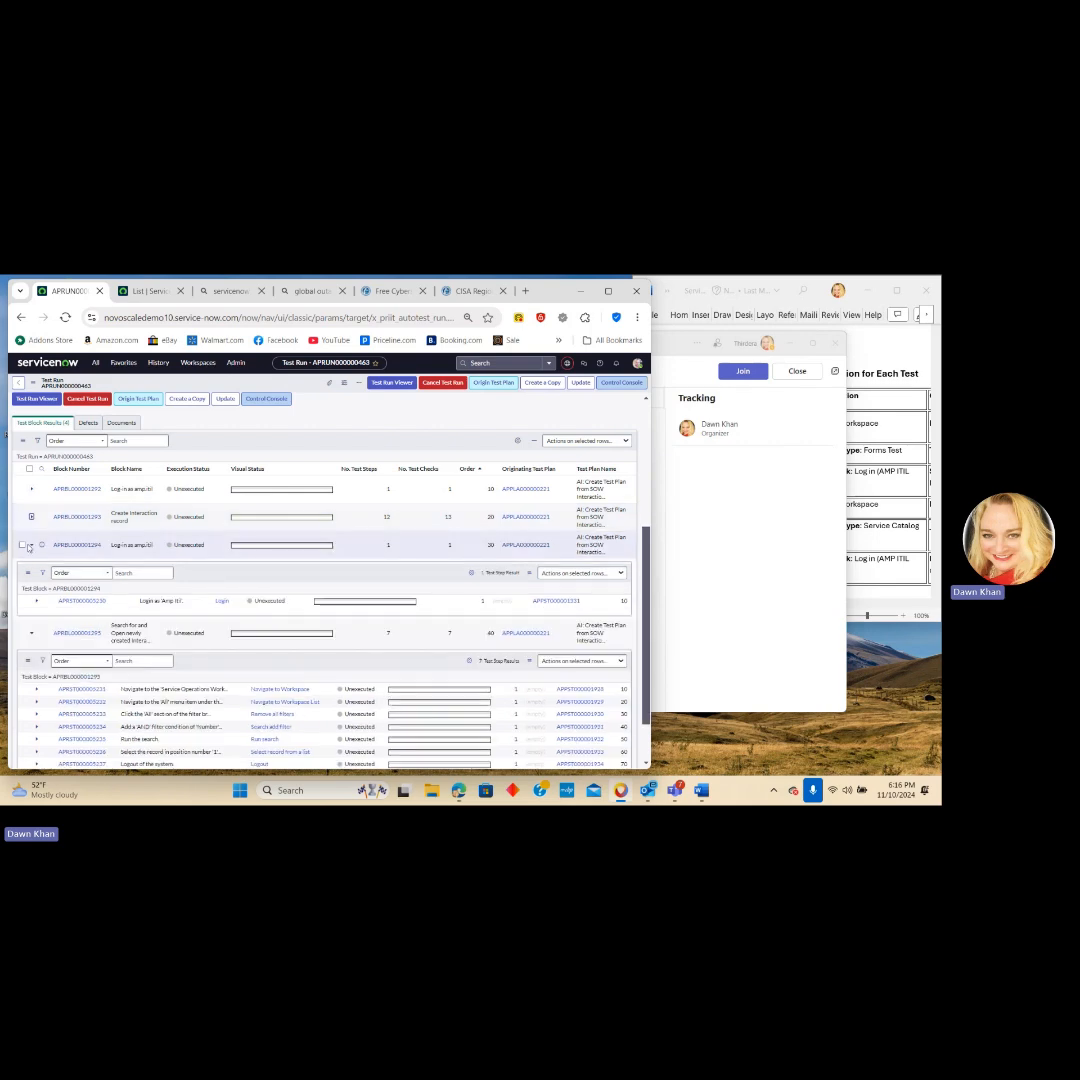
left_click(32, 545)
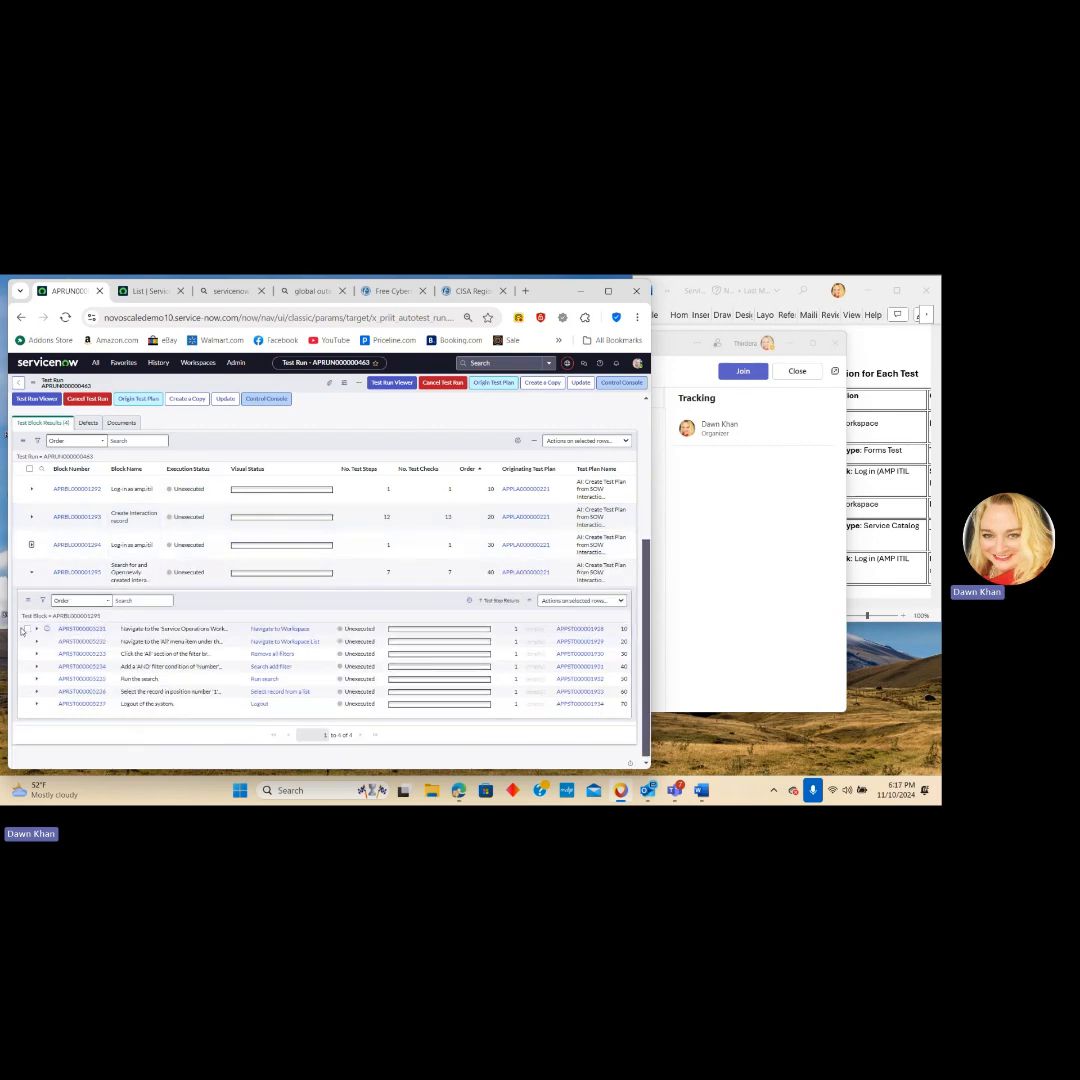
left_click(32, 575)
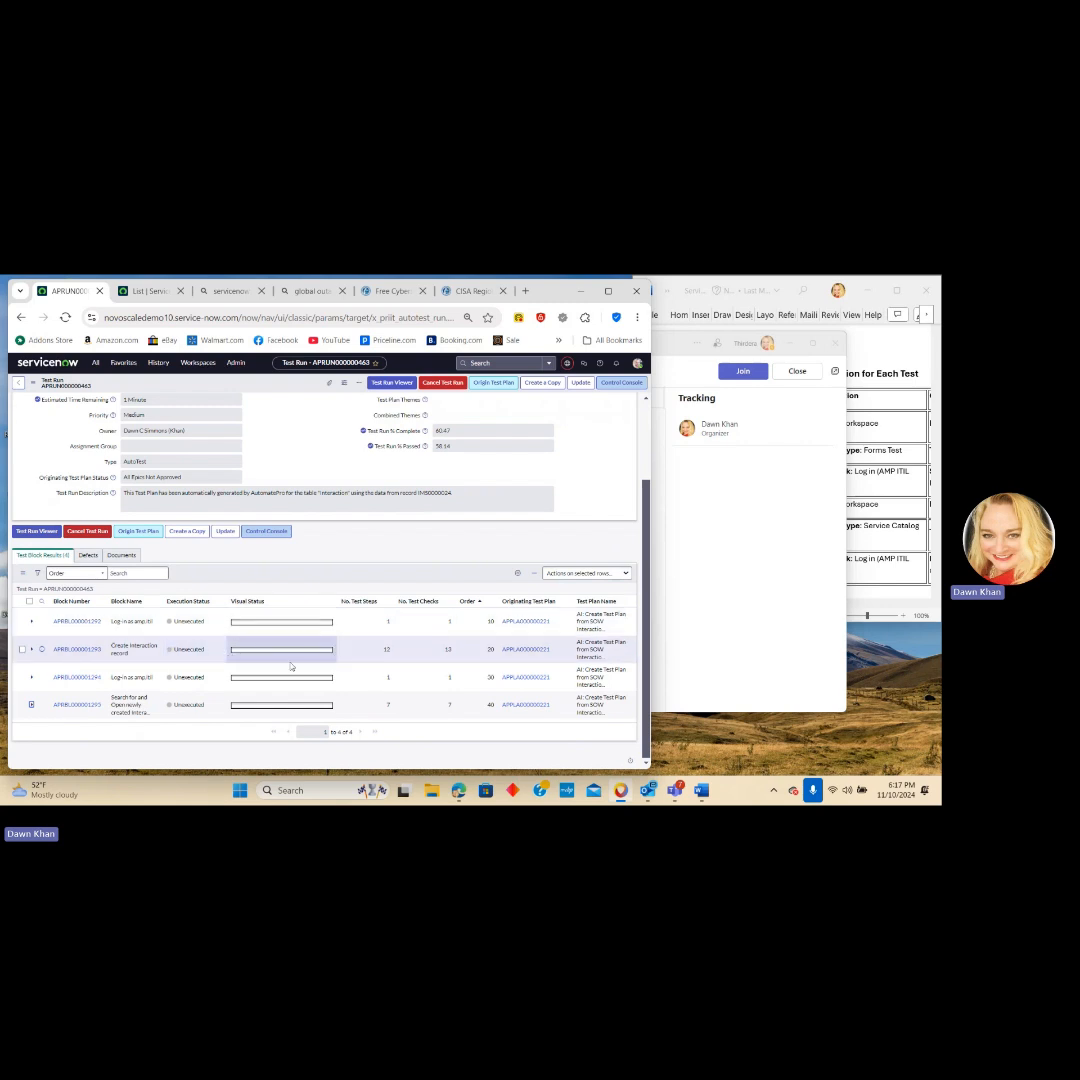
Expand the Create Interaction record block and the second log-in block with its login step, and check the run's overall progress.
left_click(31, 649)
scroll(356, 524, "down", 4)
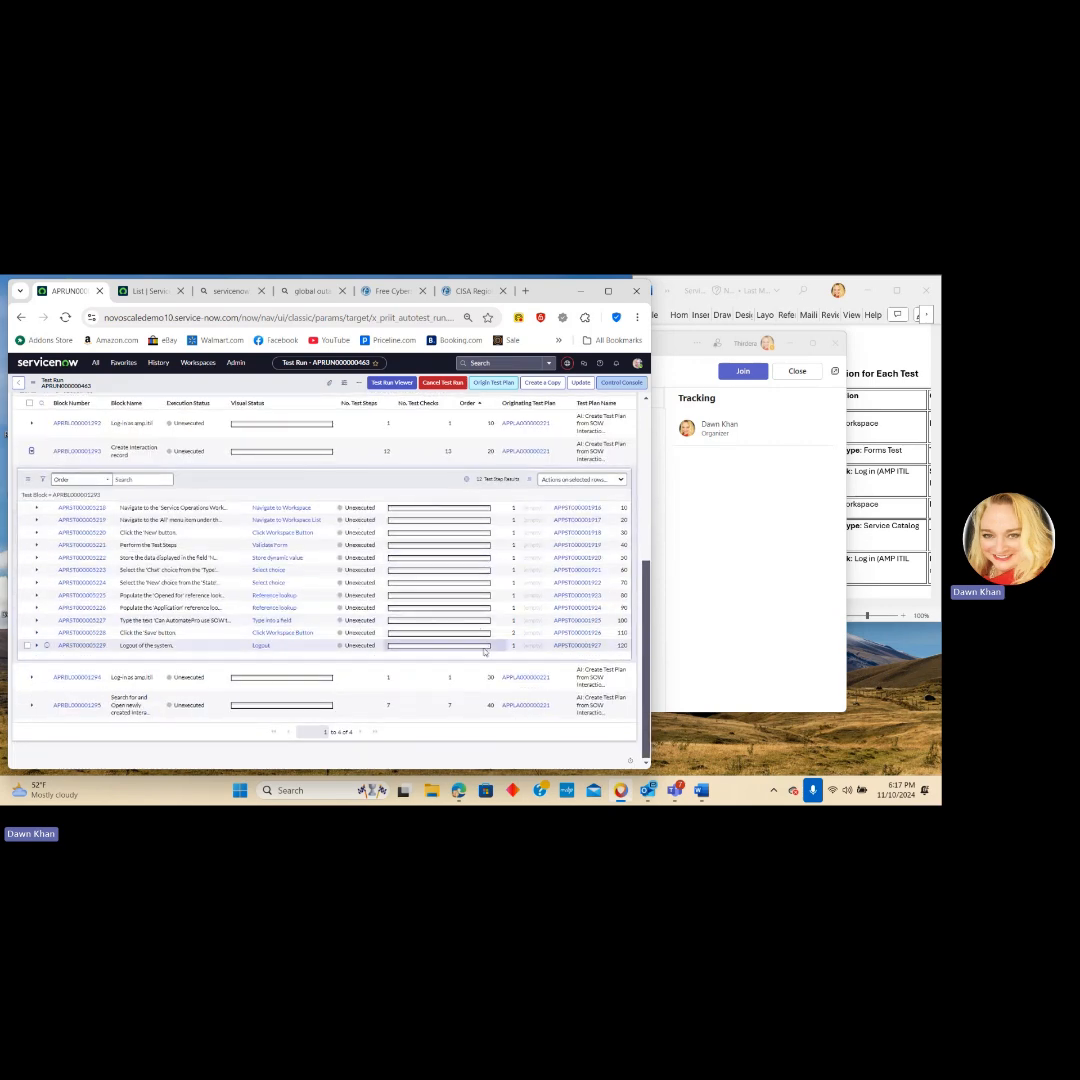
scroll(110, 515, "up", 6)
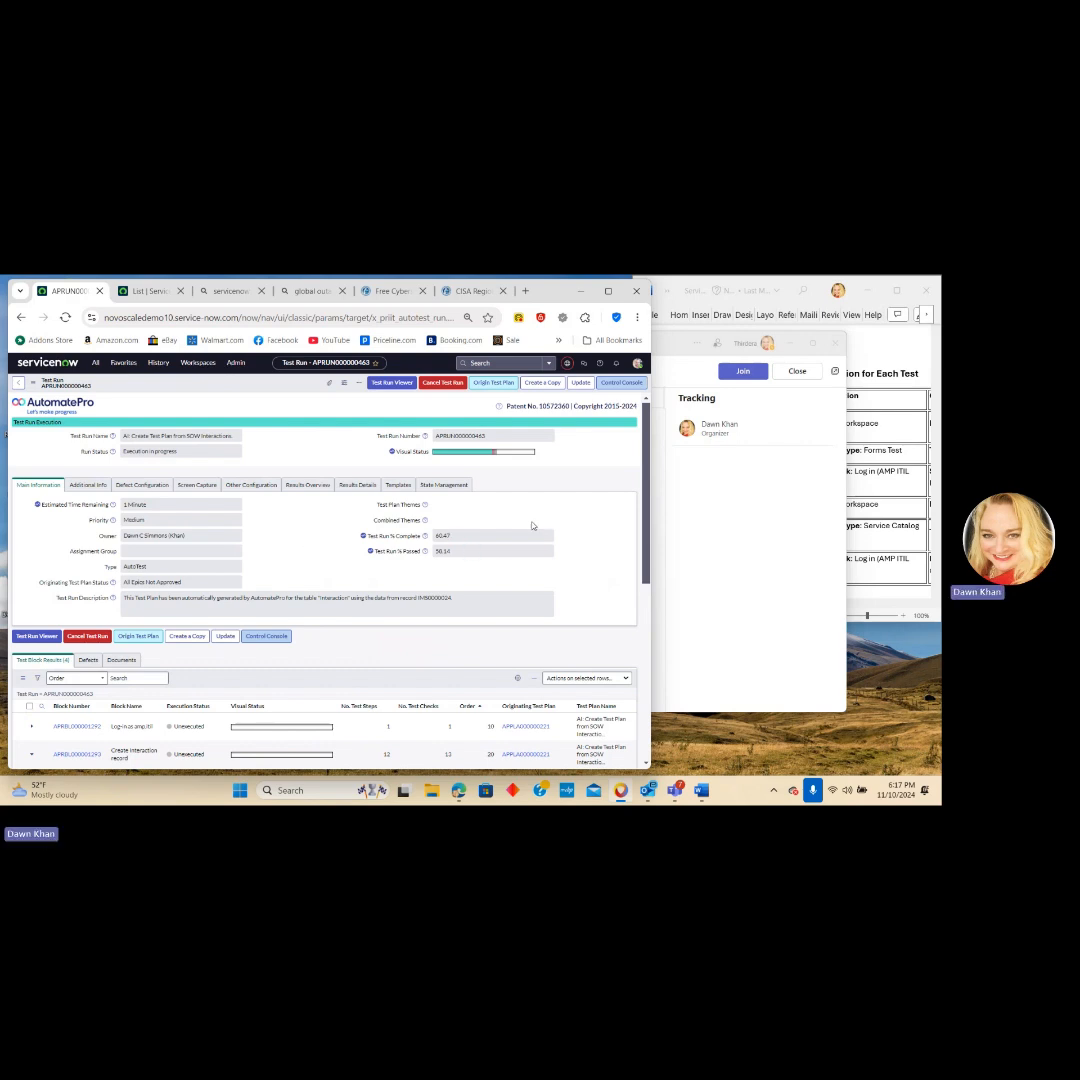
left_click_drag(645, 500, 650, 703)
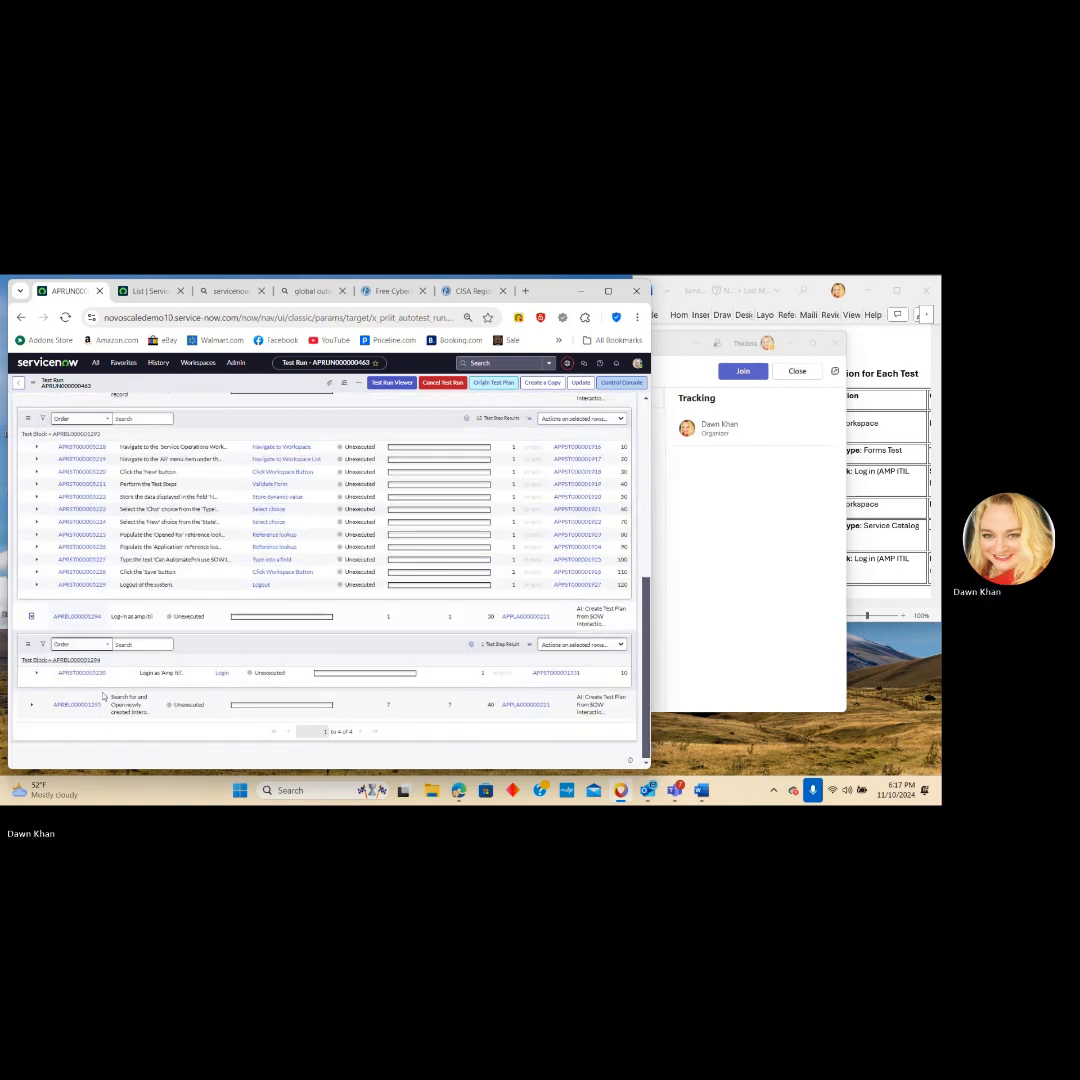
left_click(36, 673)
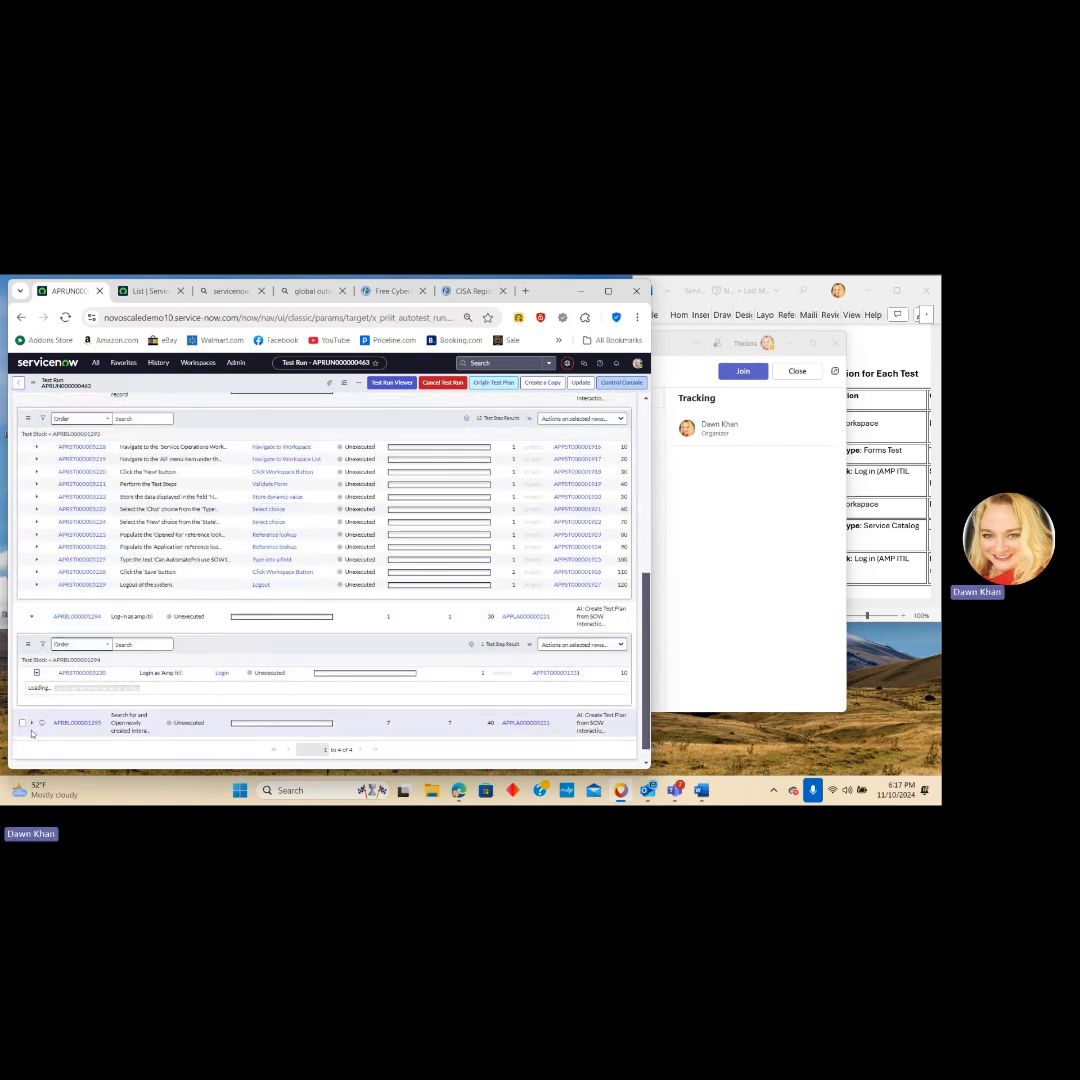
left_click_drag(650, 704, 643, 400)
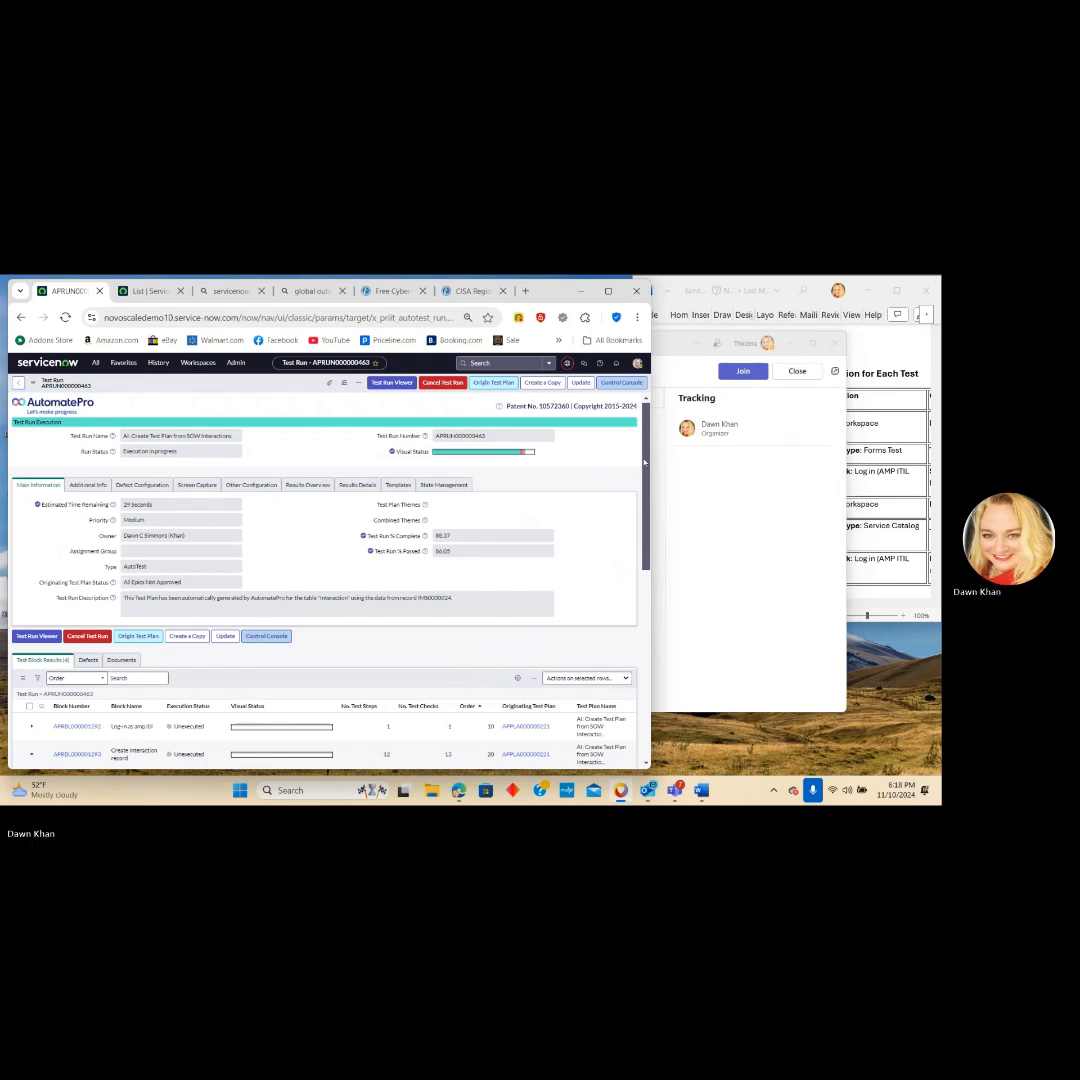
Collapse the expanded test blocks again and check the test run's overall status and completion.
scroll(646, 484, "down", 1)
left_click_drag(646, 484, 658, 558)
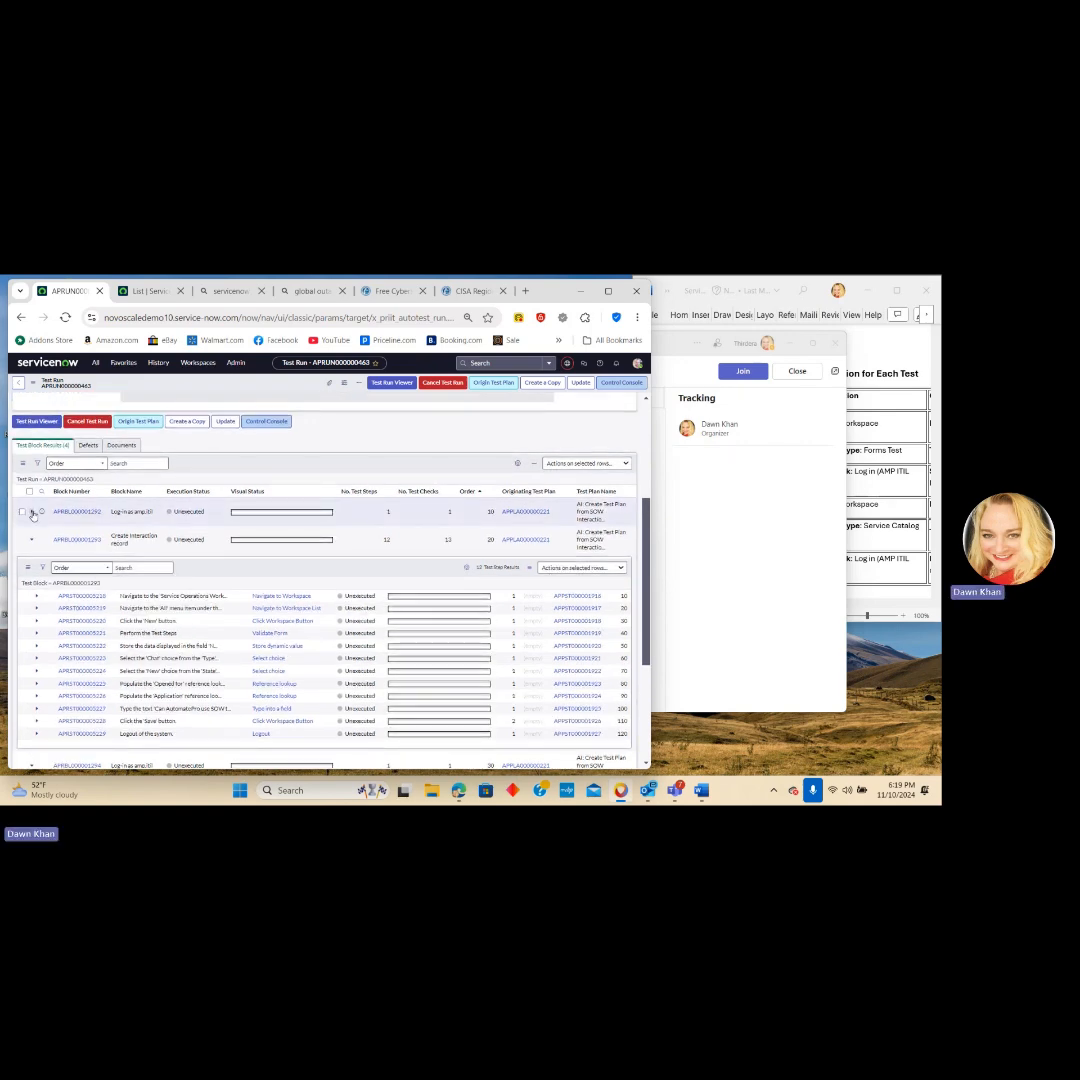
left_click(33, 542)
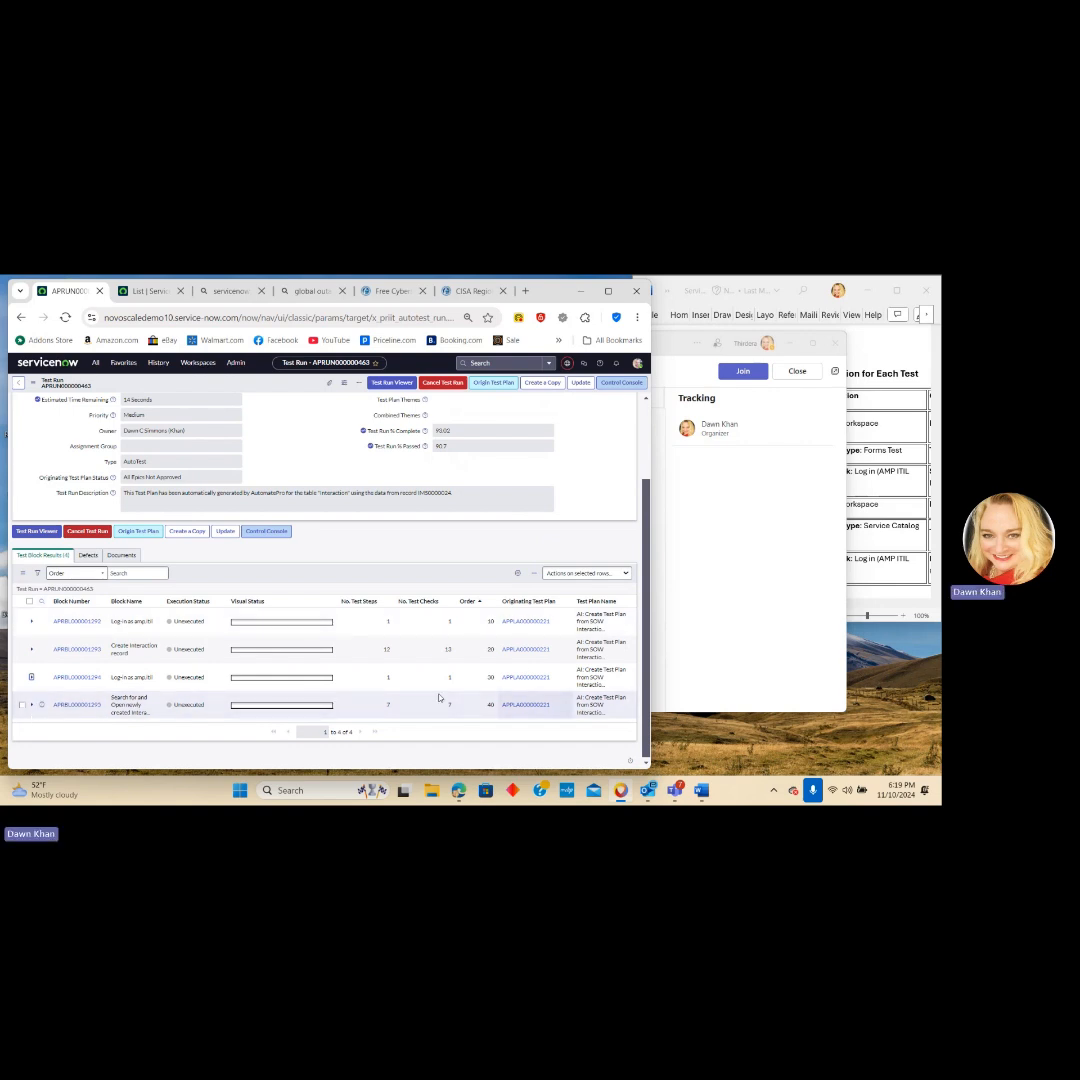
left_click_drag(646, 698, 646, 662)
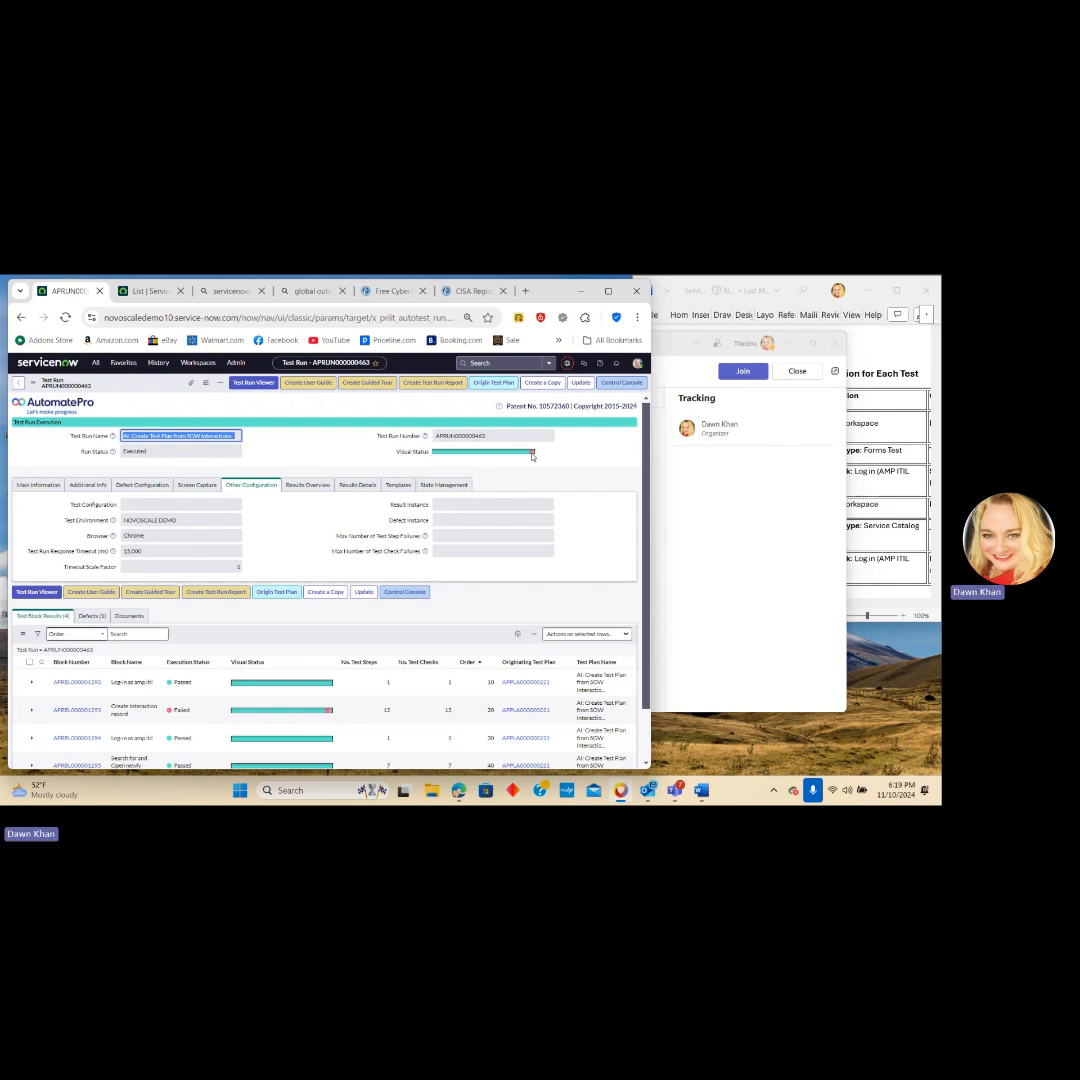
Expand the Create Interaction record block in the executed test run and review the result of each test step.
scroll(643, 605, "down", 2)
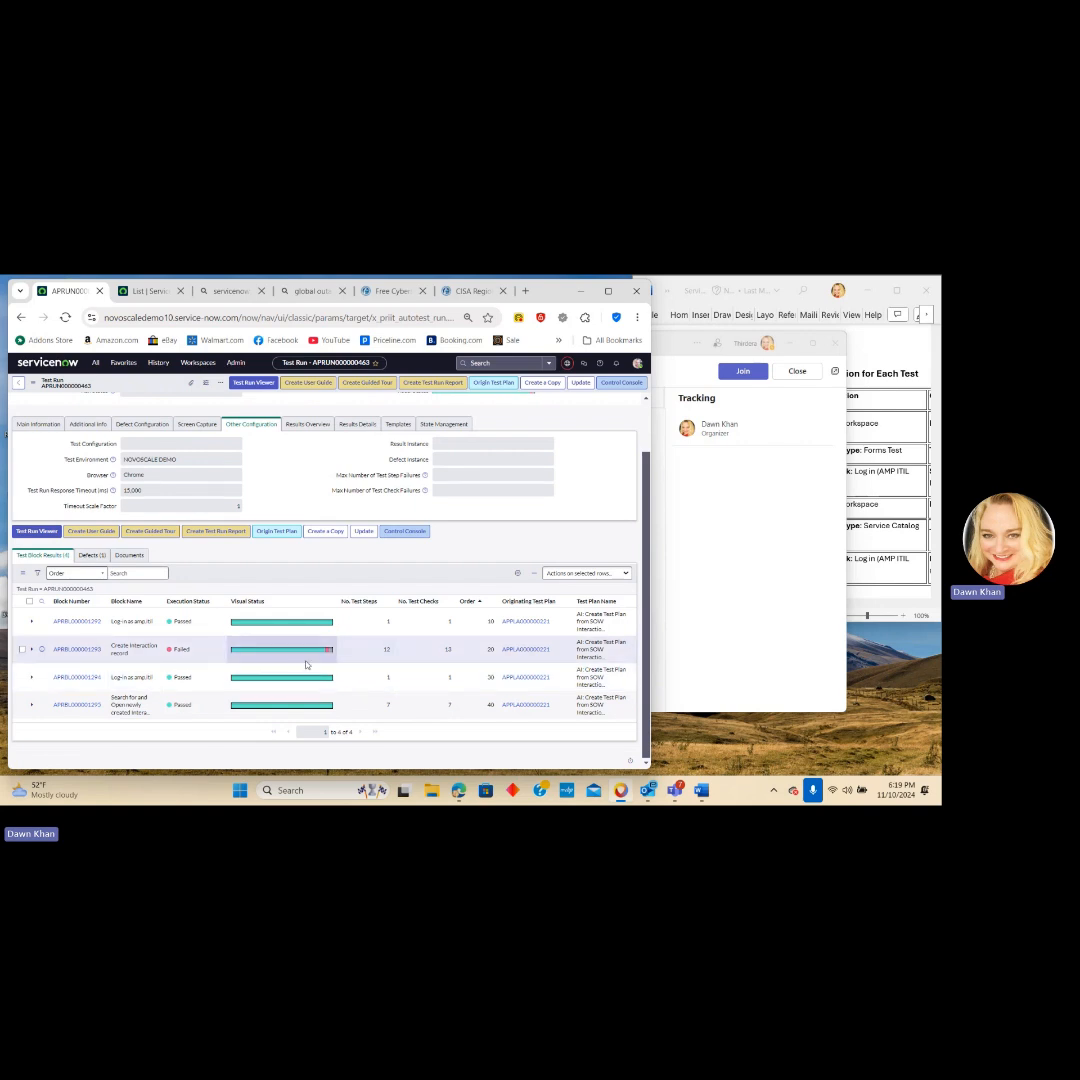
left_click(32, 652)
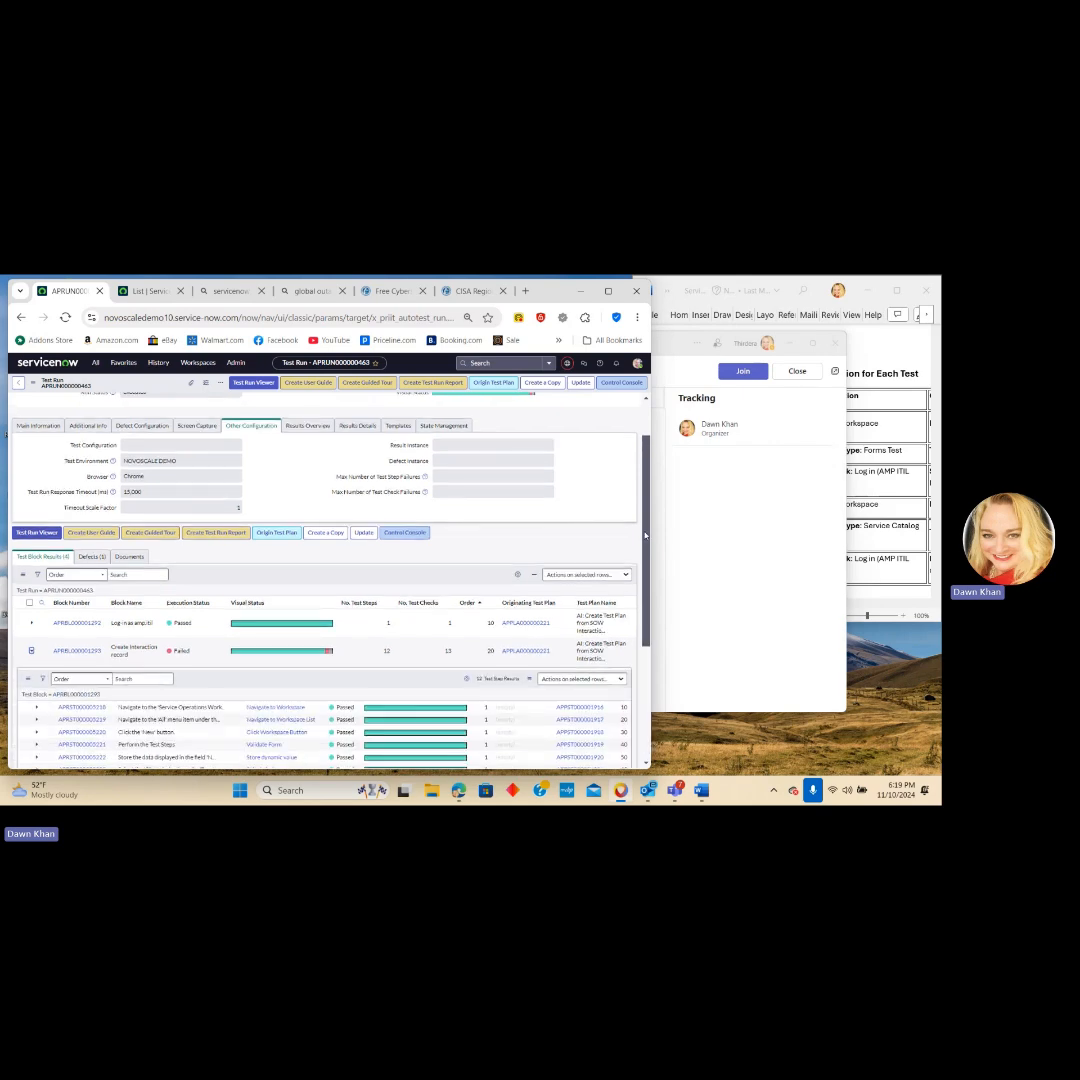
left_click_drag(645, 537, 645, 648)
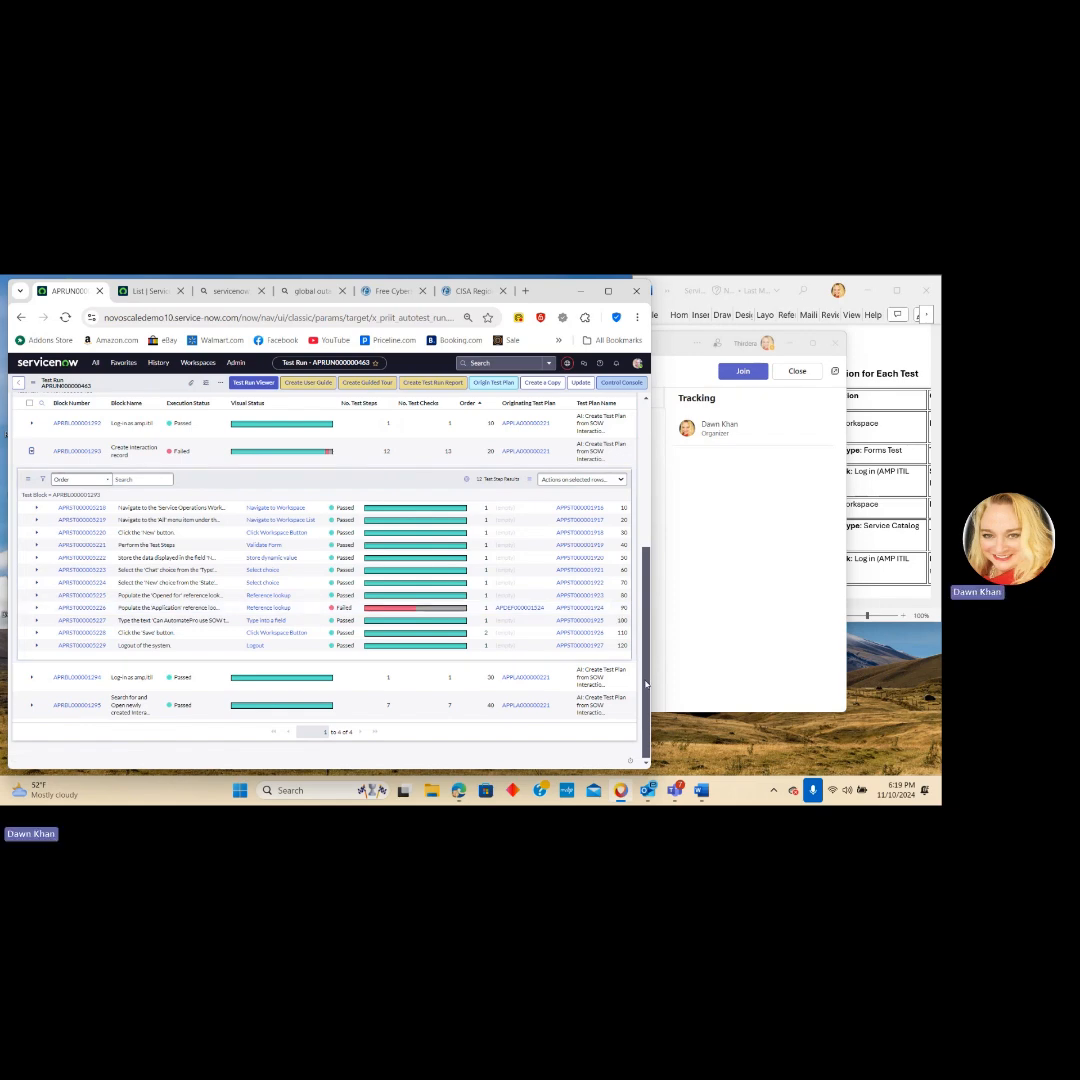
scroll(645, 684, "up", 5)
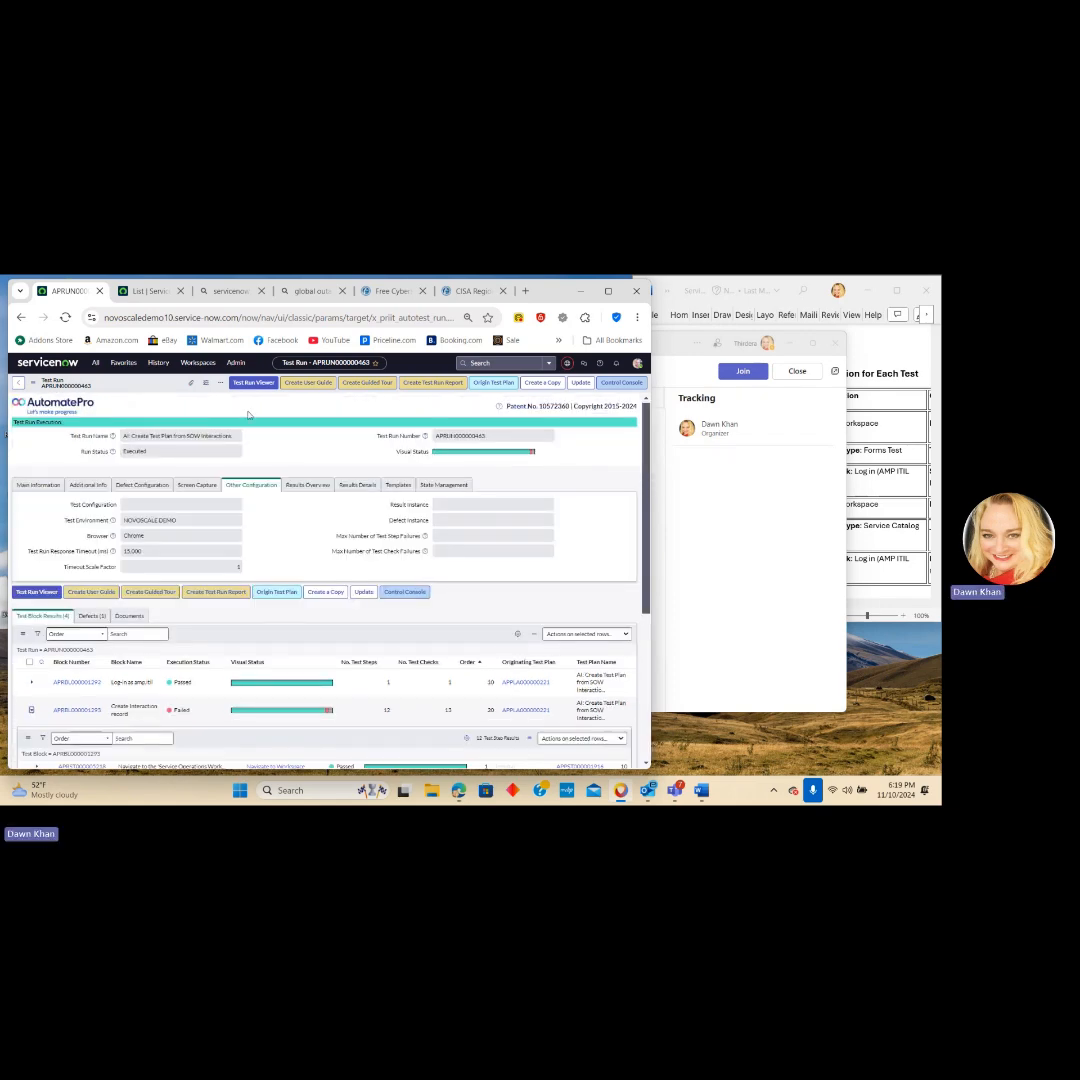
Play back the run's screenshots in the Test Run Viewer, rewind into the Create Interaction record block and jump to the next defect.
left_click(316, 486)
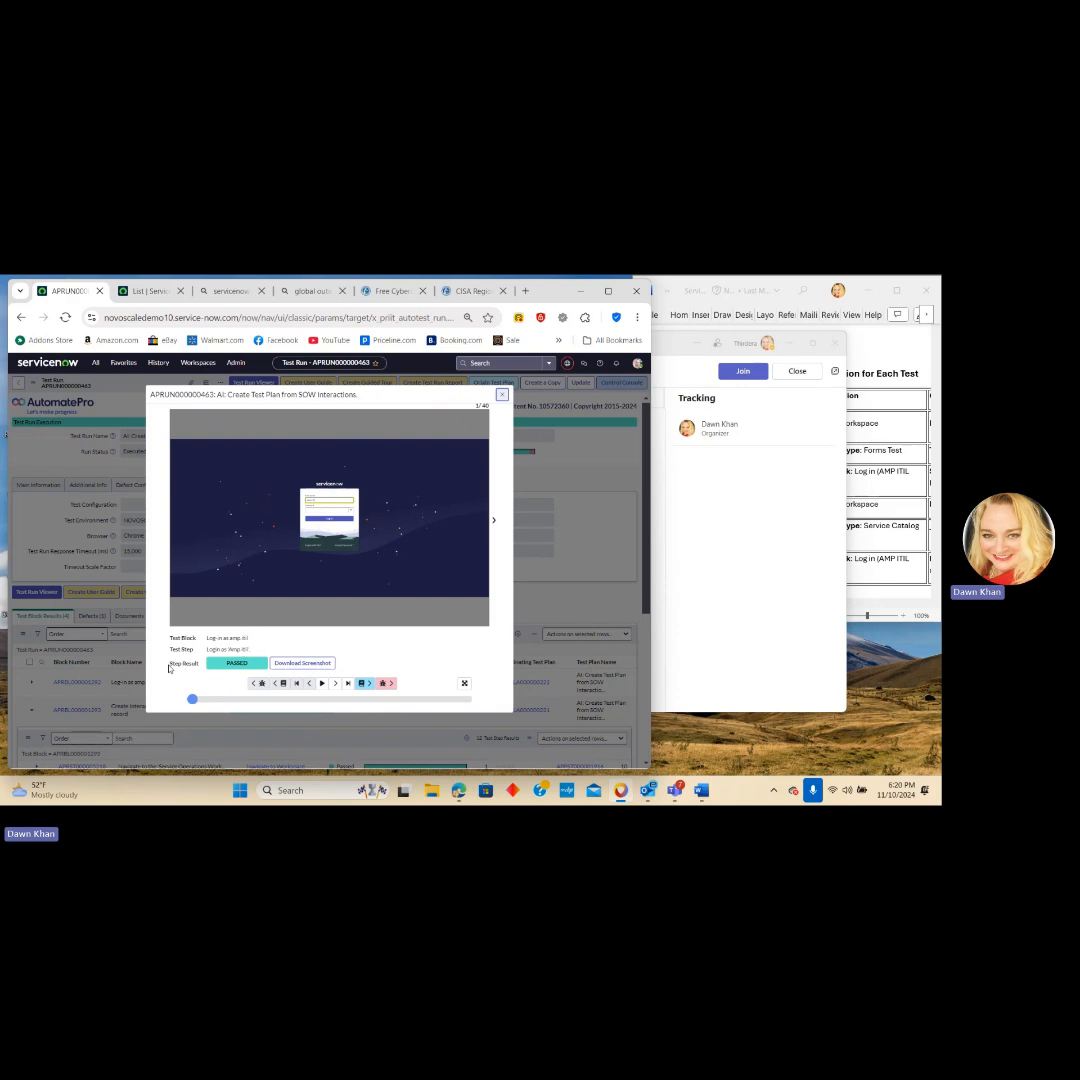
left_click(323, 684)
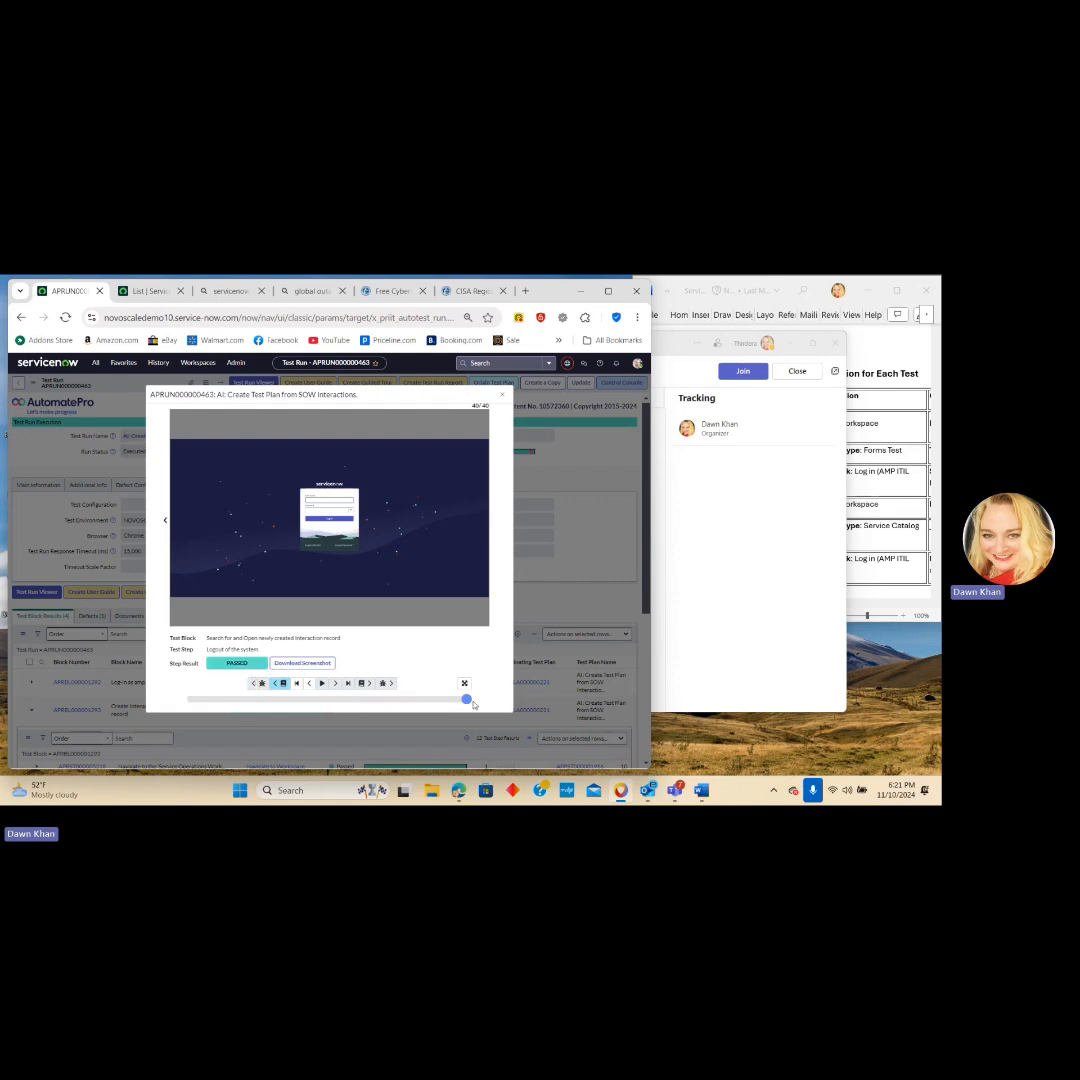
left_click_drag(466, 699, 256, 709)
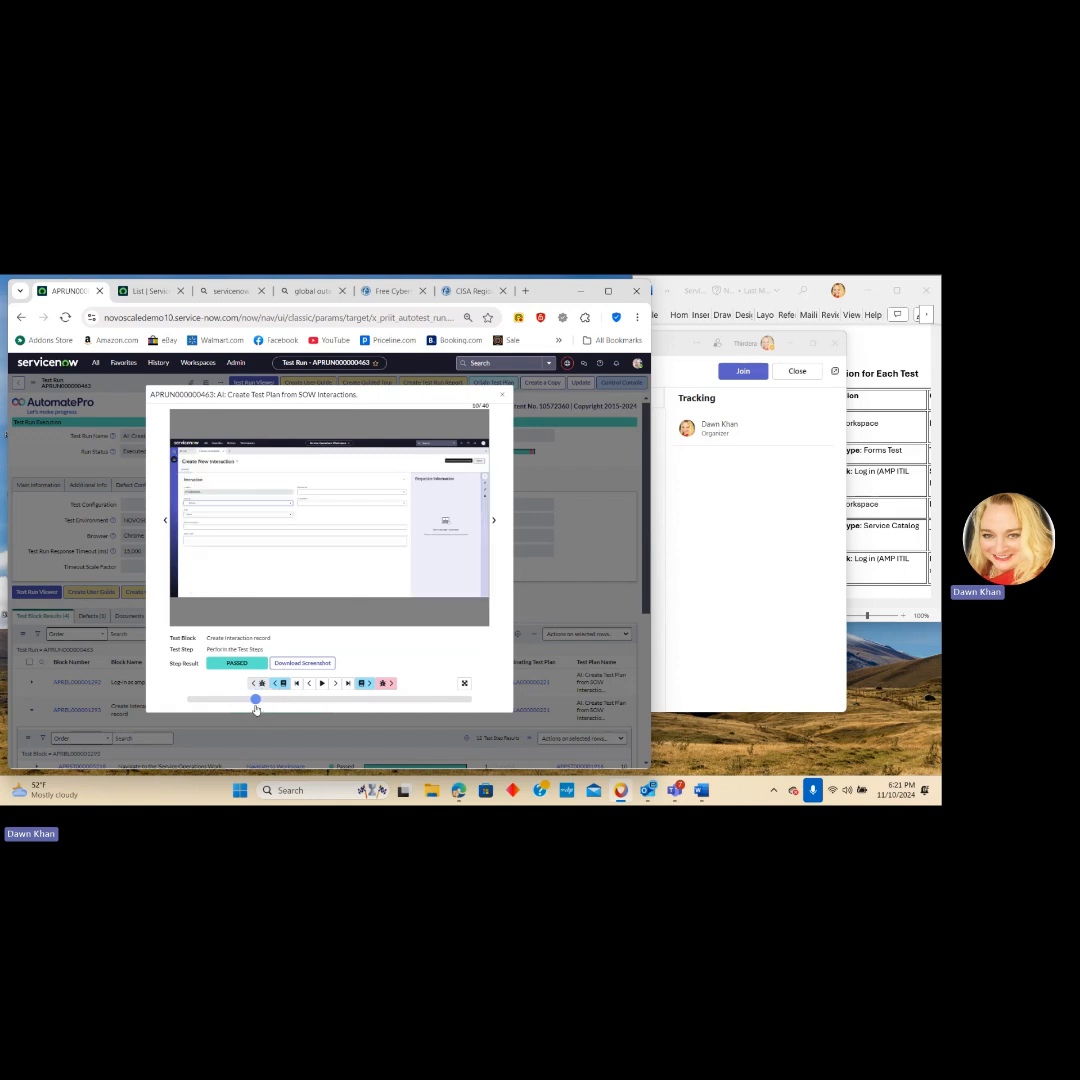
left_click(386, 684)
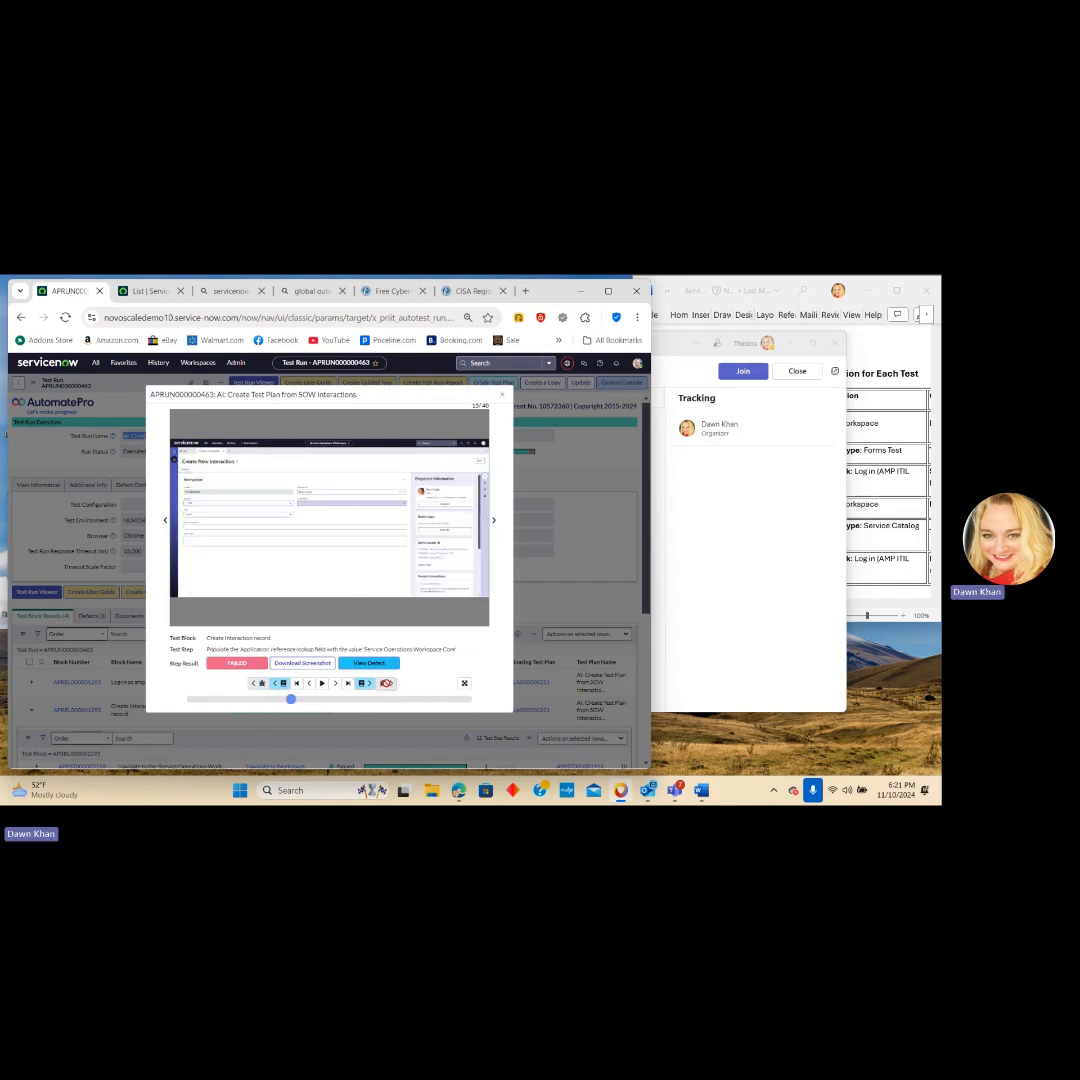